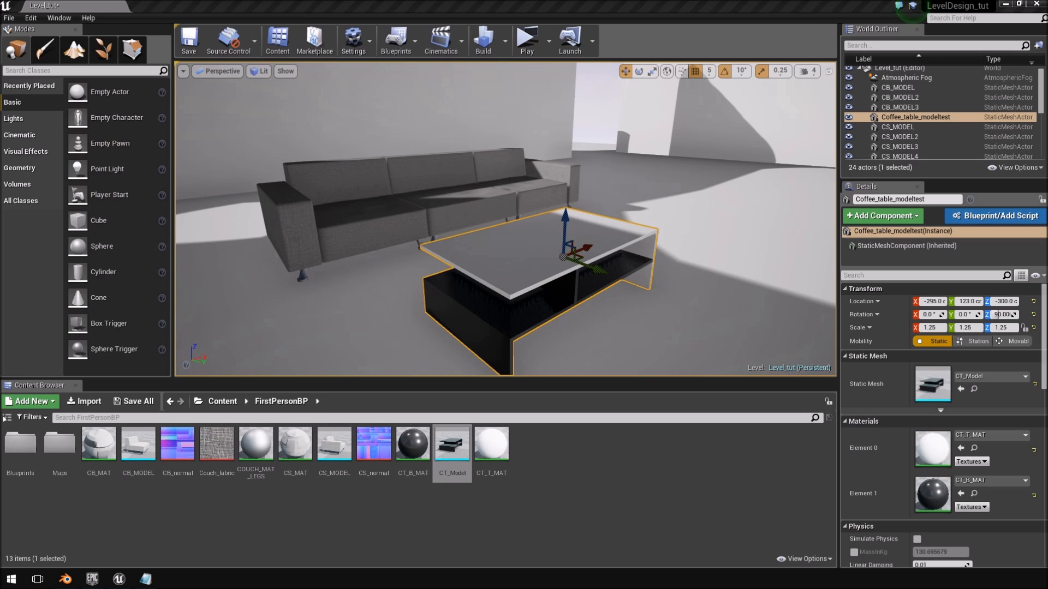
Review the Mirror's Edge Catalyst reference video, going back to an earlier moment in the footage.
{"action": "left_click_drag", "start_coordinate": [1047, 16], "coordinate": [479, 17]}
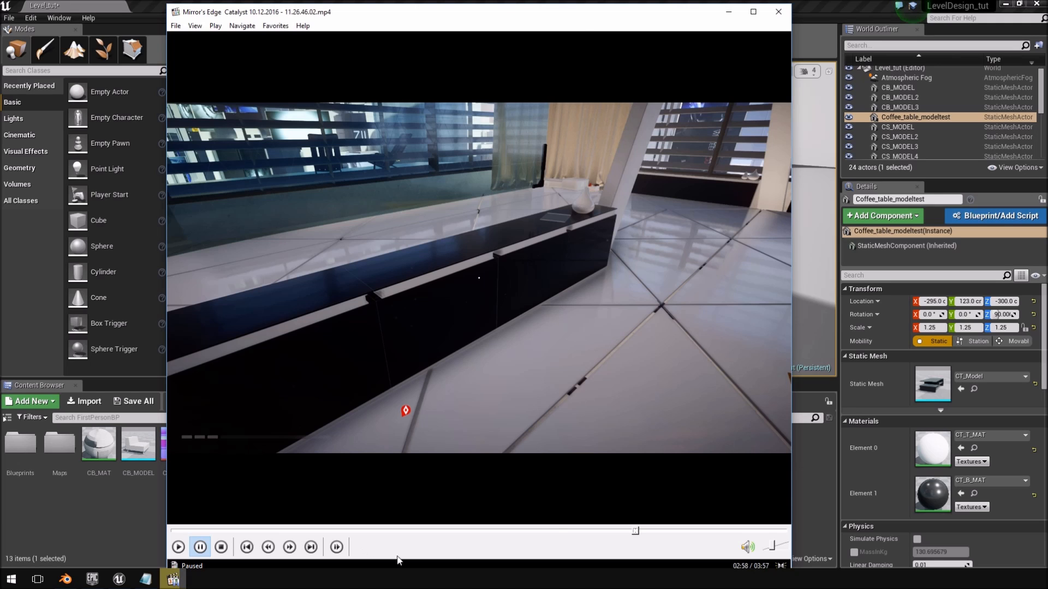
{"action": "left_click_drag", "start_coordinate": [635, 532], "coordinate": [591, 537]}
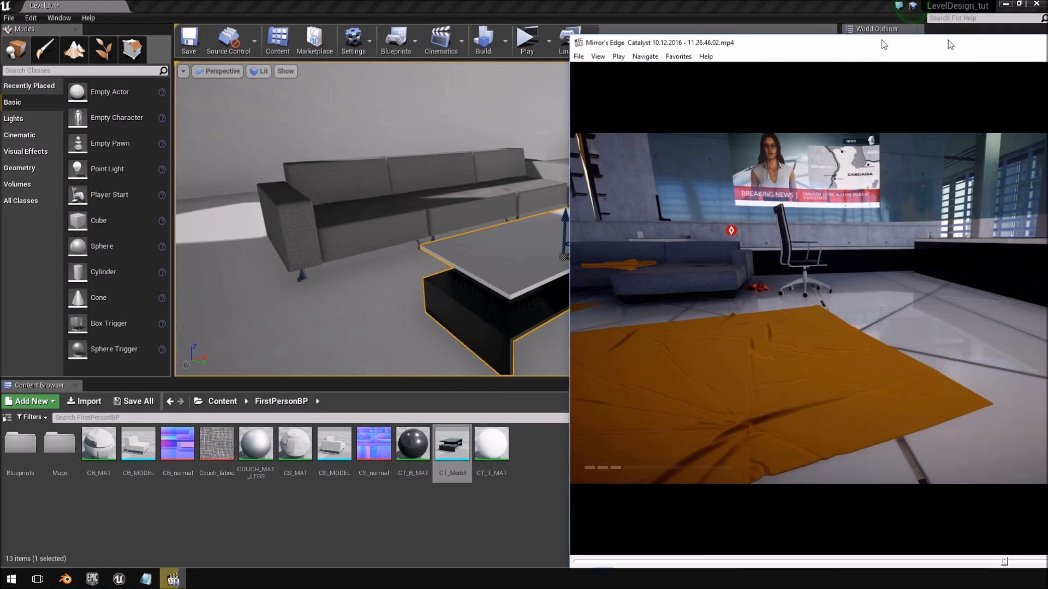
Duplicate the coffee table in the level and place the copy beside it along the Y axis.
{"action": "key", "text": "f"}
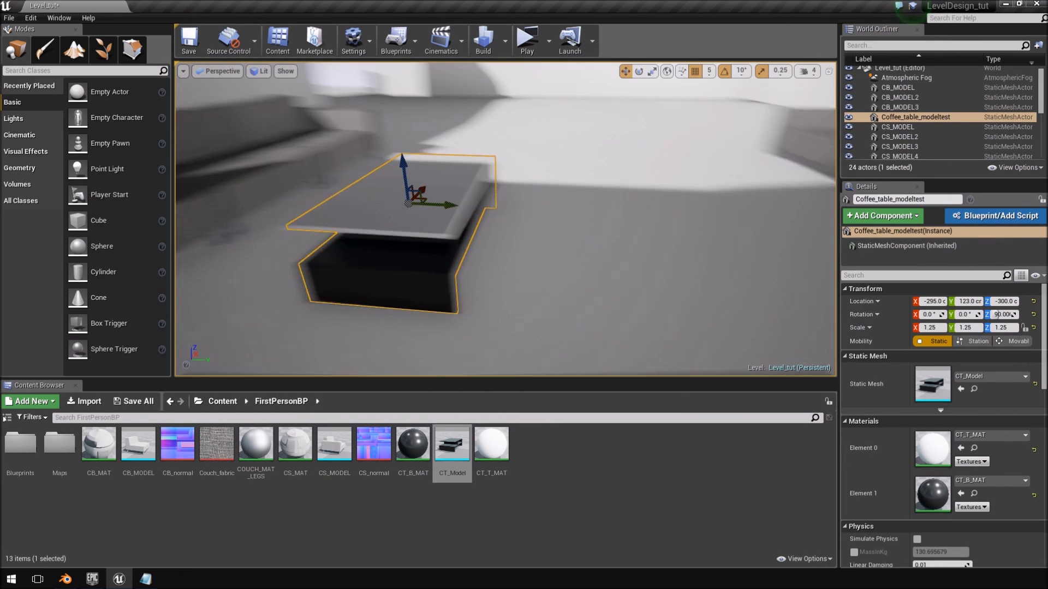
{"action": "left_click_drag", "start_coordinate": [497, 208], "coordinate": [688, 228], "text": "alt"}
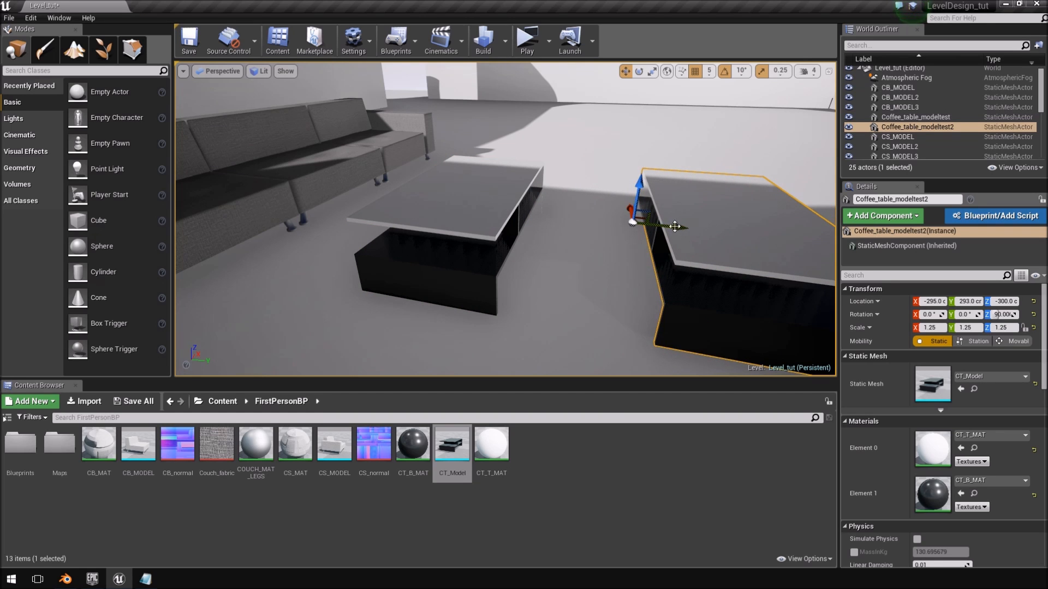
{"action": "right_click_drag", "start_coordinate": [708, 231], "coordinate": [708, 232]}
{"action": "key", "text": "w"}
{"action": "right_click_drag", "start_coordinate": [548, 275], "coordinate": [547, 275]}
{"action": "key", "text": "d"}
{"action": "key", "text": "s"}
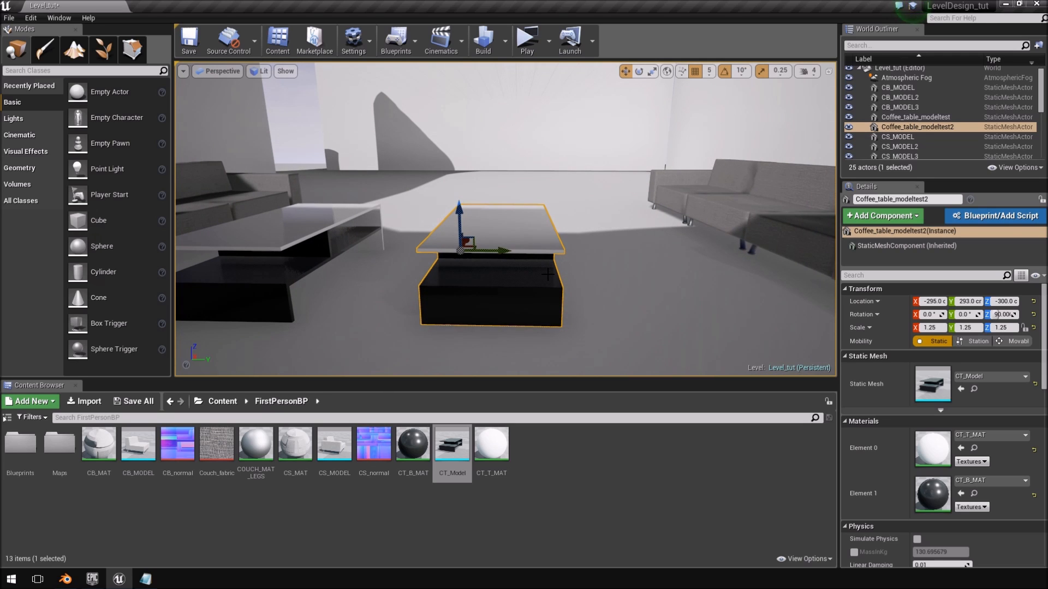
Set the duplicated coffee table's X scale to 2.5.
{"action": "left_click", "coordinate": [931, 328]}
{"action": "type", "text": "2.5"}
{"action": "key", "text": "Return"}
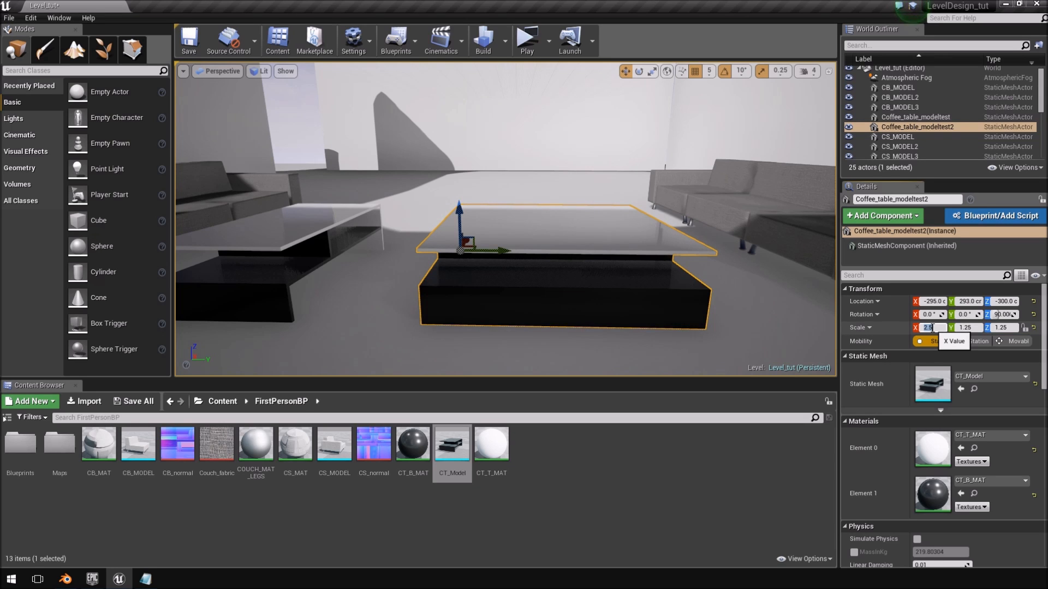
Examine the stretched coffee table copy from several sides, comparing it with the original table and the couches.
{"action": "key", "text": "w"}
{"action": "right_click_drag", "start_coordinate": [505, 207], "coordinate": [246, 262]}
{"action": "key", "text": "s"}
{"action": "key", "text": "d"}
{"action": "right_click_drag", "start_coordinate": [647, 202], "coordinate": [545, 201]}
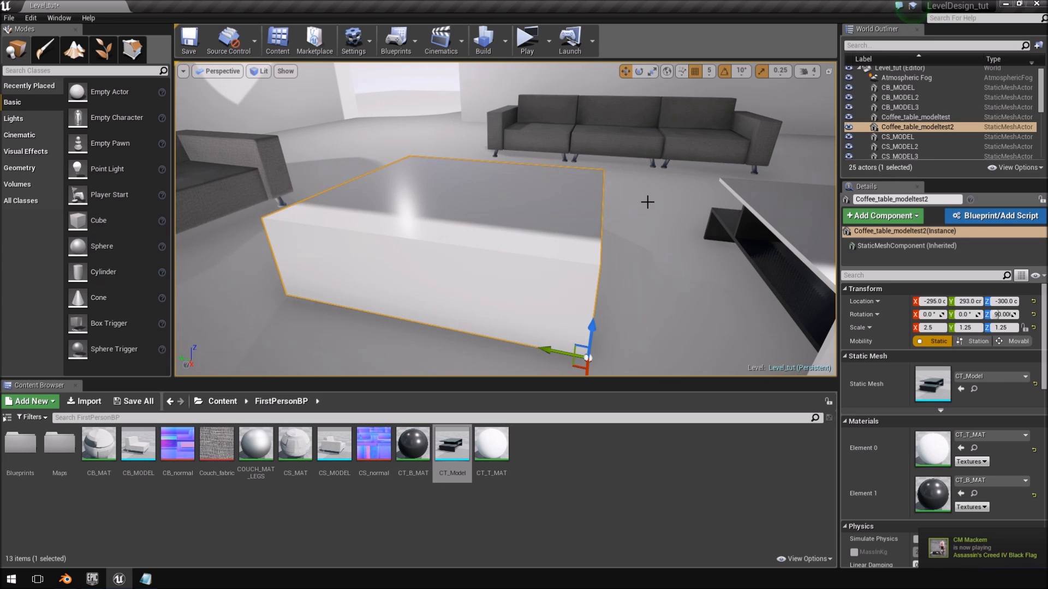
{"action": "key", "text": "d"}
{"action": "right_click_drag", "start_coordinate": [533, 201], "coordinate": [622, 158]}
{"action": "key", "text": "e"}
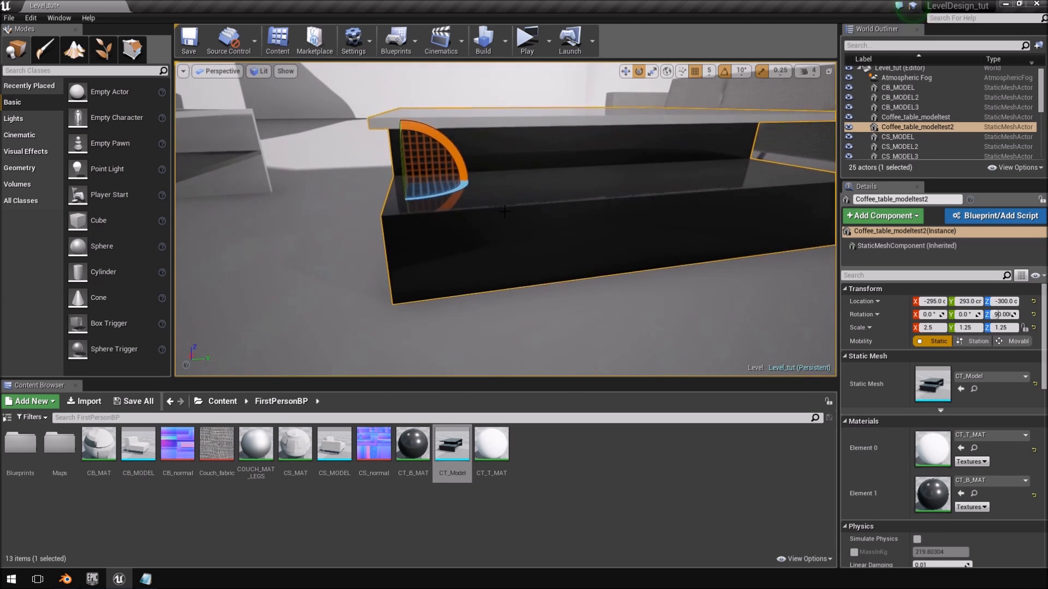
{"action": "right_click_drag", "start_coordinate": [456, 187], "coordinate": [480, 148]}
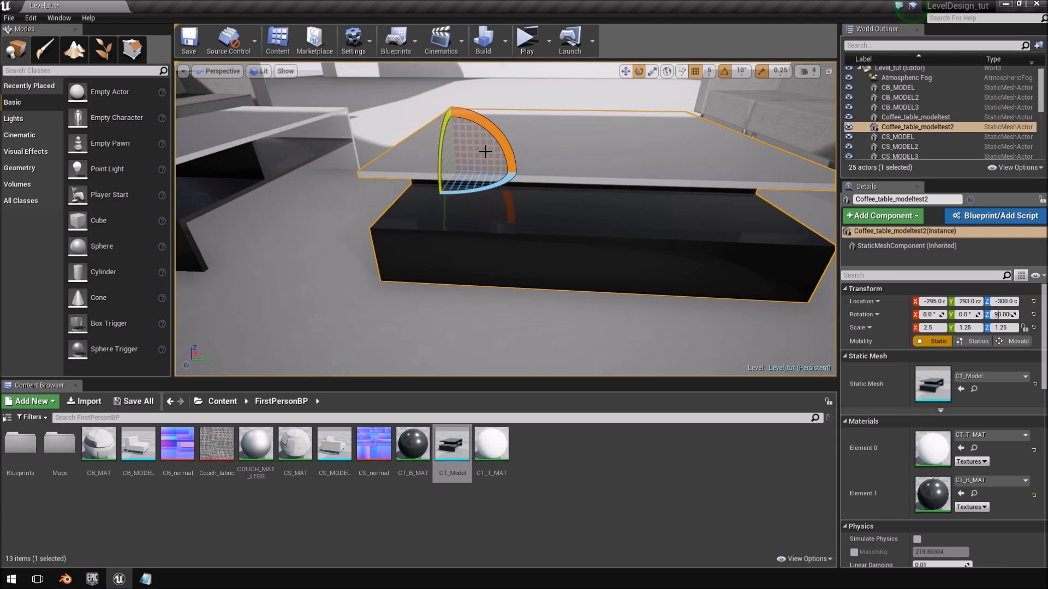
{"action": "right_click_drag", "start_coordinate": [608, 229], "coordinate": [633, 188]}
{"action": "key", "text": "a"}
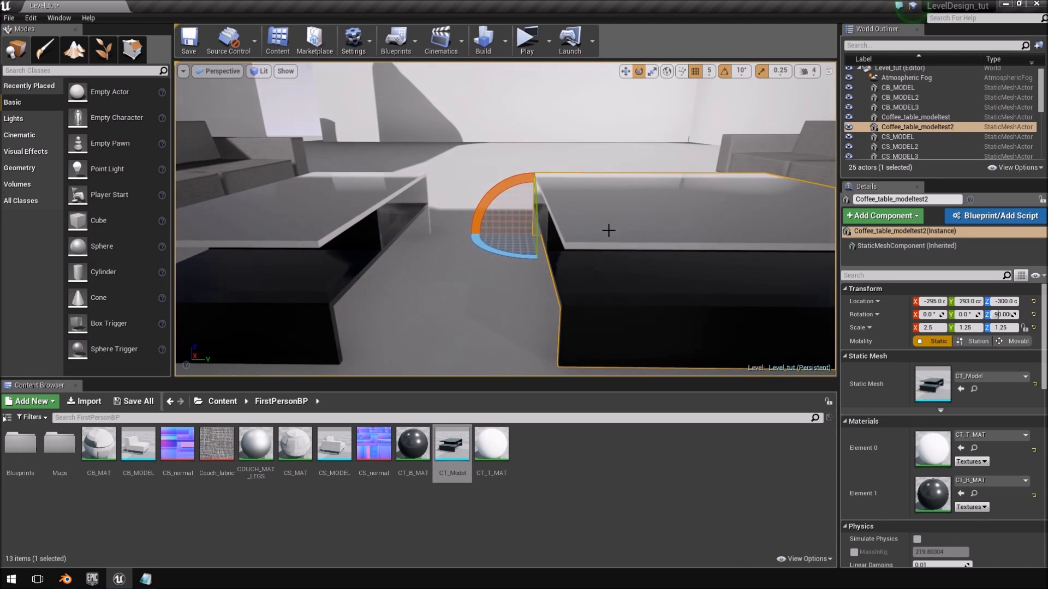
Check the furniture in the reference video again and close it.
{"action": "left_click_drag", "start_coordinate": [1047, 34], "coordinate": [512, 29]}
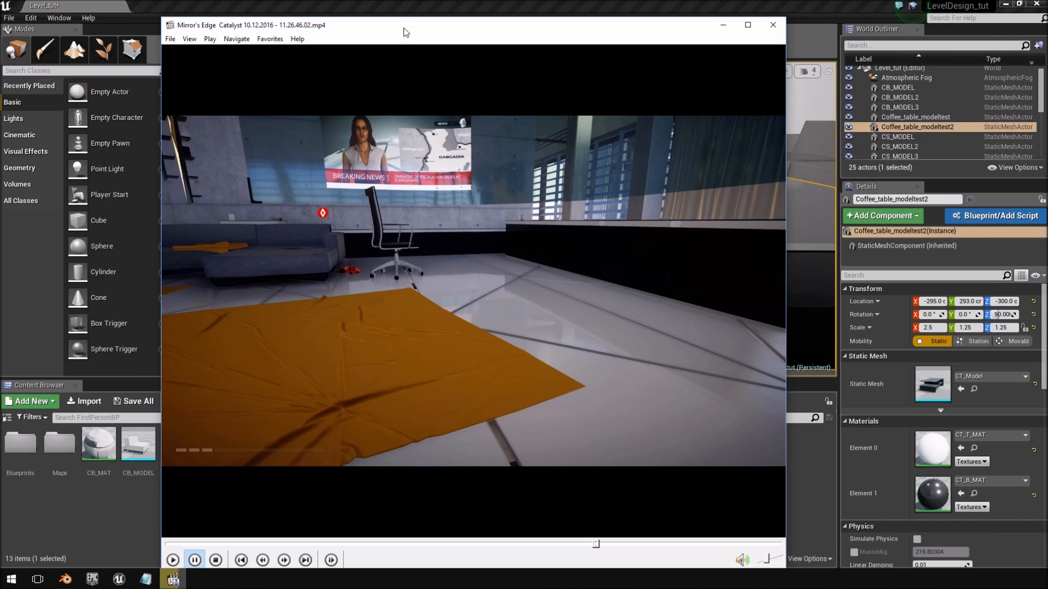
{"action": "left_click", "coordinate": [772, 25]}
Undo the scale change on the coffee table copy and delete the copy from the level.
{"action": "key", "text": "f"}
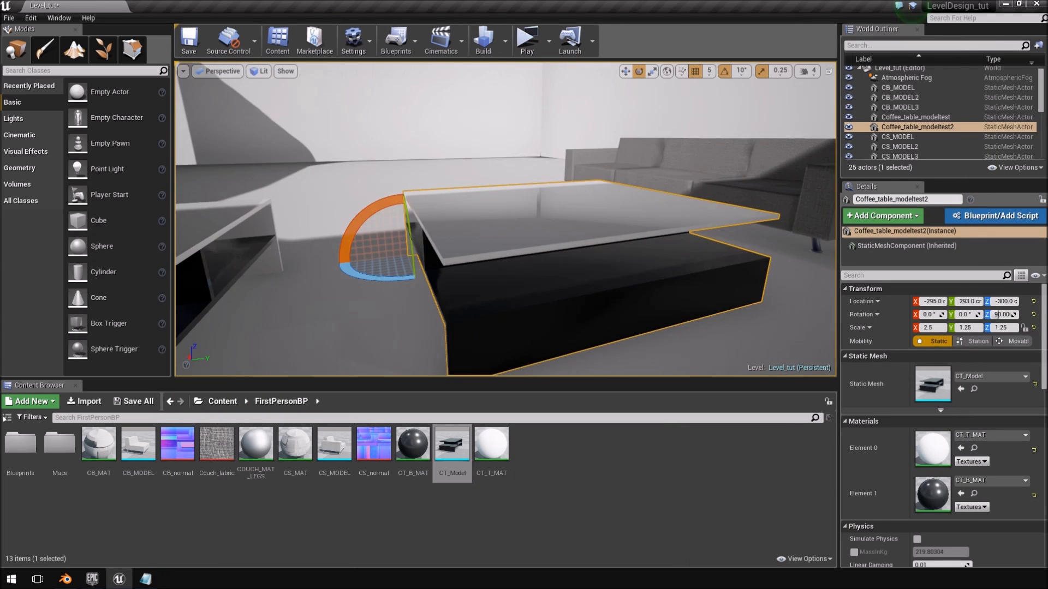
{"action": "key", "text": "ctrl+z"}
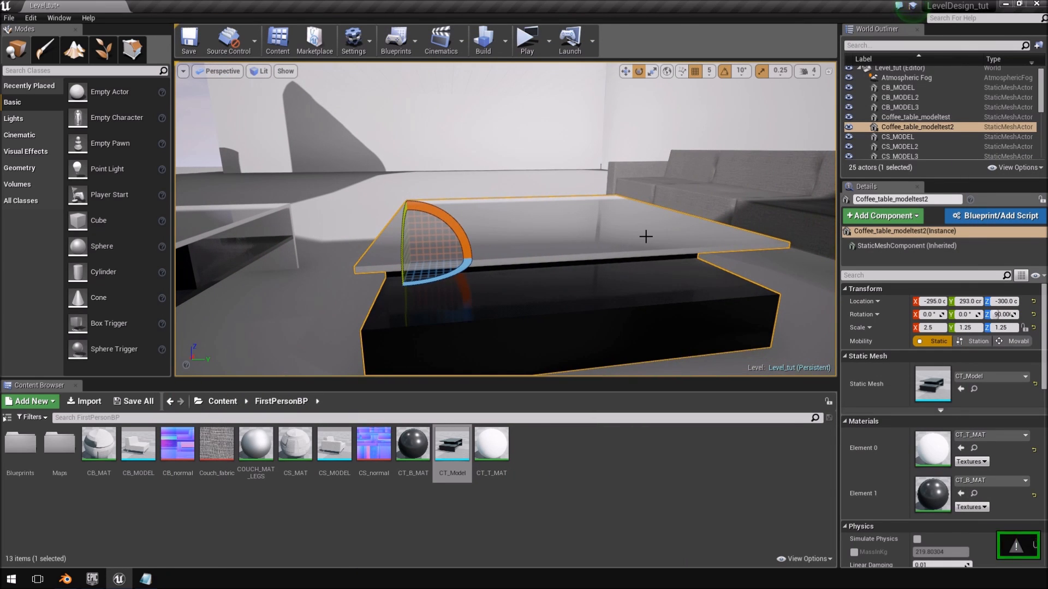
{"action": "key", "text": "Delete"}
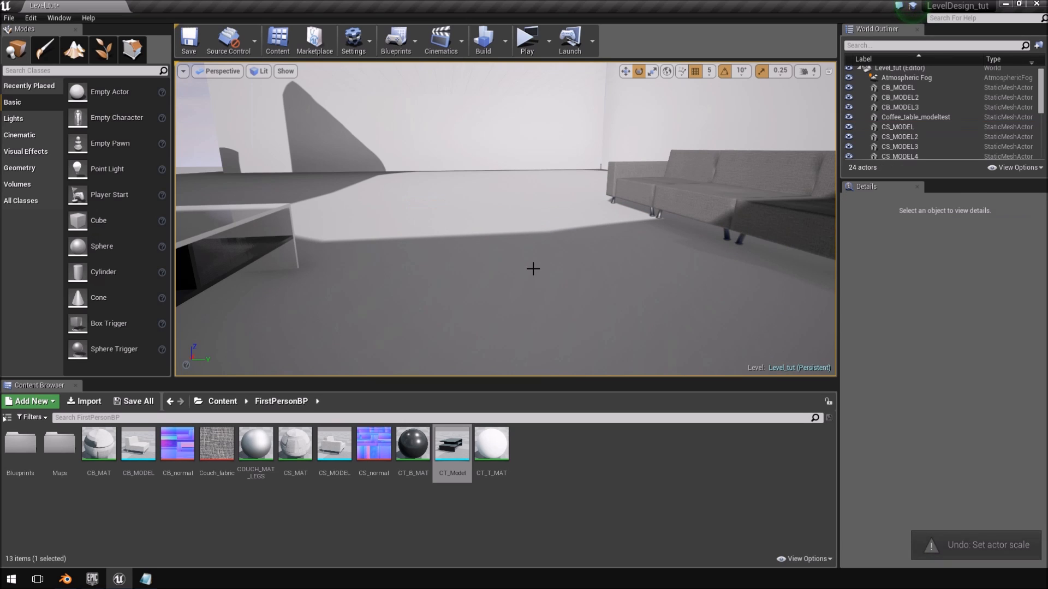
Switch to Blender and move the coffee table model to layer 19.
{"action": "left_click", "coordinate": [65, 579]}
{"action": "middle_click_drag", "start_coordinate": [441, 231], "coordinate": [512, 243]}
{"action": "mouse_move", "coordinate": [395, 245]}
{"action": "middle_mouse_down"}
{"action": "mouse_move", "coordinate": [442, 262]}
{"action": "mouse_move", "coordinate": [399, 250]}
{"action": "middle_mouse_up"}
{"action": "key", "text": "m"}
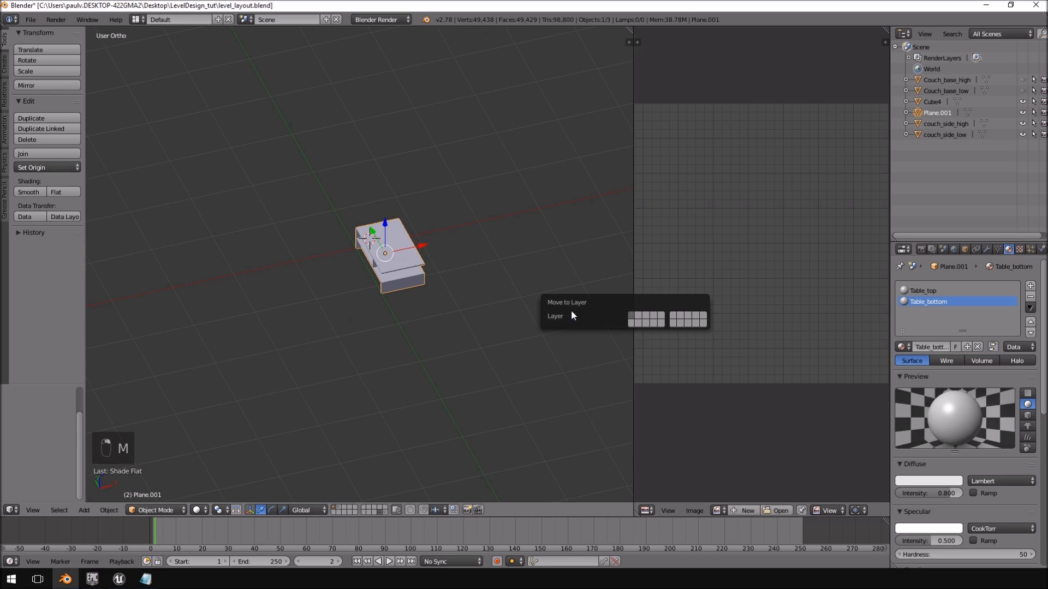
{"action": "left_click", "coordinate": [688, 324]}
{"action": "left_click", "coordinate": [697, 324]}
{"action": "mouse_move", "coordinate": [450, 291]}
{"action": "middle_mouse_down"}
{"action": "mouse_move", "coordinate": [422, 252]}
{"action": "mouse_move", "coordinate": [432, 283]}
{"action": "middle_mouse_up"}
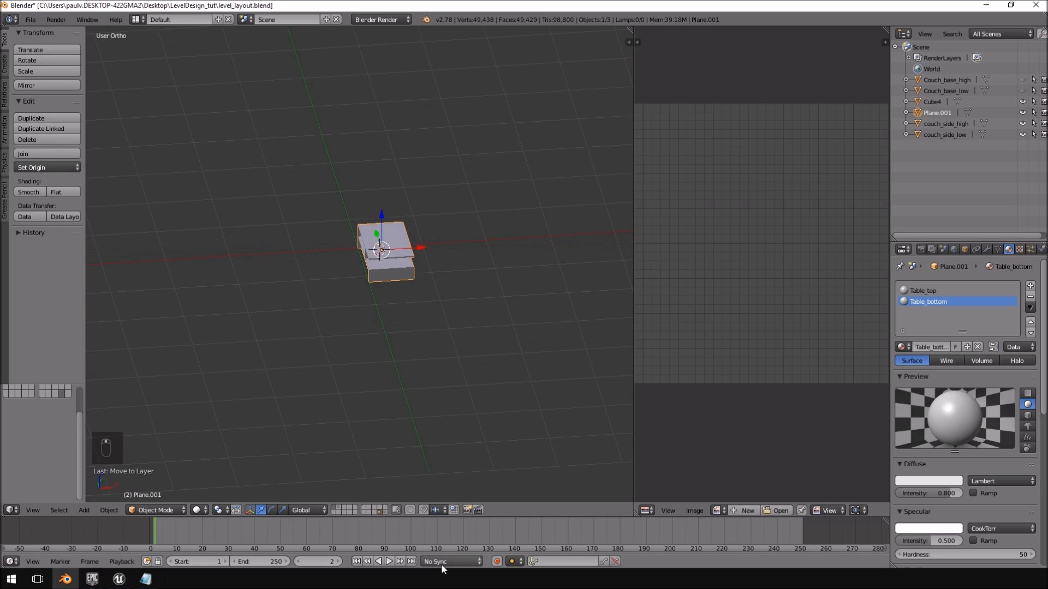
Move the coffee table model to layer 18 instead.
{"action": "left_click", "coordinate": [376, 513]}
{"action": "left_click", "coordinate": [378, 512]}
{"action": "left_click", "coordinate": [385, 514]}
{"action": "left_click", "coordinate": [380, 514]}
{"action": "key", "text": "m"}
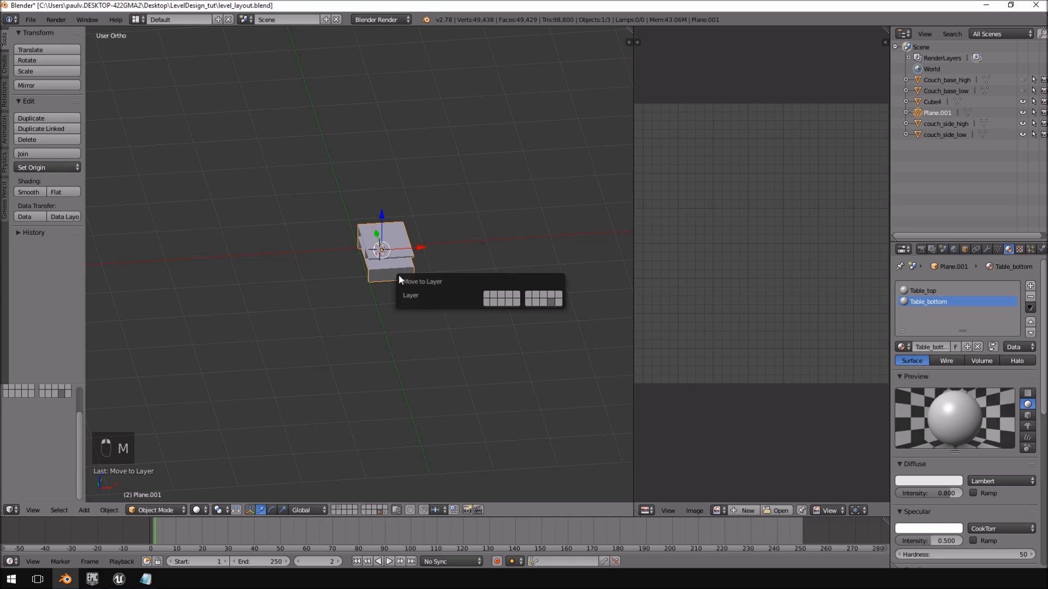
{"action": "left_click", "coordinate": [545, 302]}
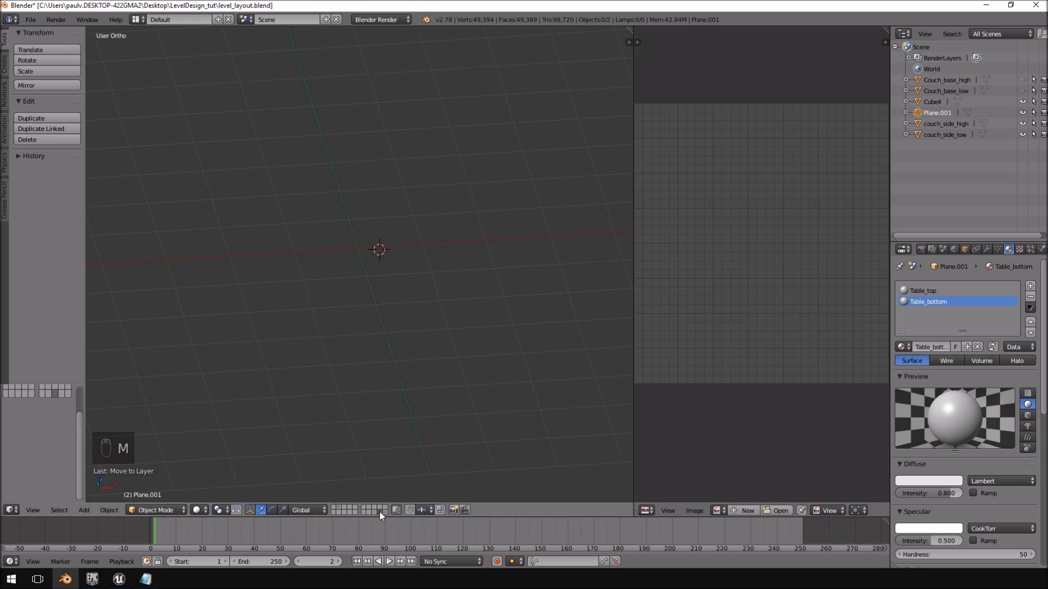
Unhide the couch base models, then hide only the high-poly Couch_base_high.
{"action": "key", "text": "alt+h"}
{"action": "middle_click_drag", "start_coordinate": [451, 274], "coordinate": [379, 274]}
{"action": "scroll", "coordinate": [378, 274], "scroll_direction": "up", "scroll_amount": 3}
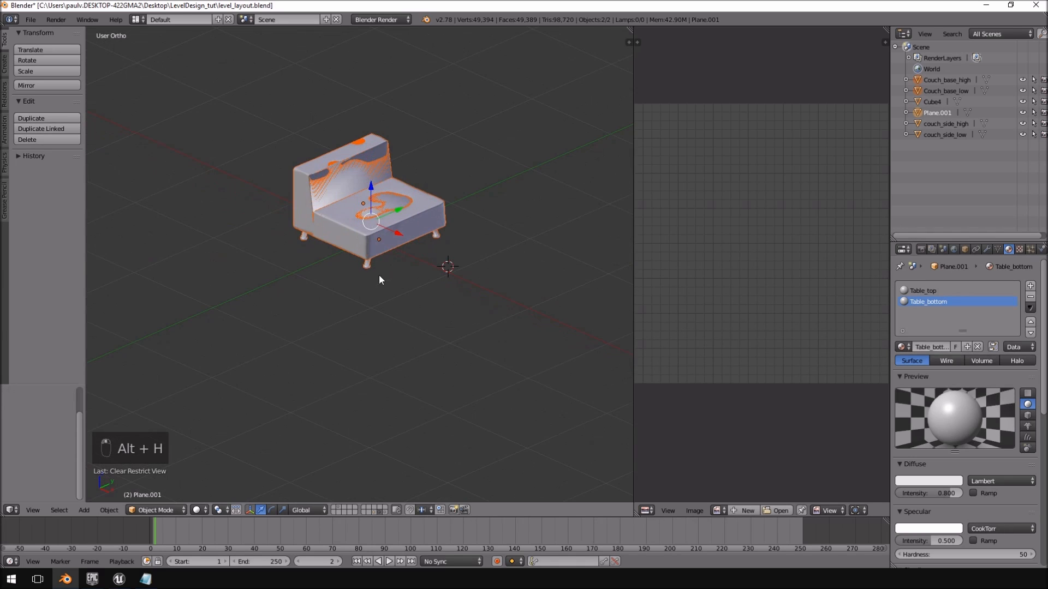
{"action": "right_click", "coordinate": [385, 228]}
{"action": "middle_click_drag", "start_coordinate": [385, 228], "coordinate": [424, 269]}
{"action": "key", "text": "h"}
{"action": "middle_click_drag", "start_coordinate": [378, 211], "coordinate": [346, 166]}
{"action": "key", "text": "KP_1"}
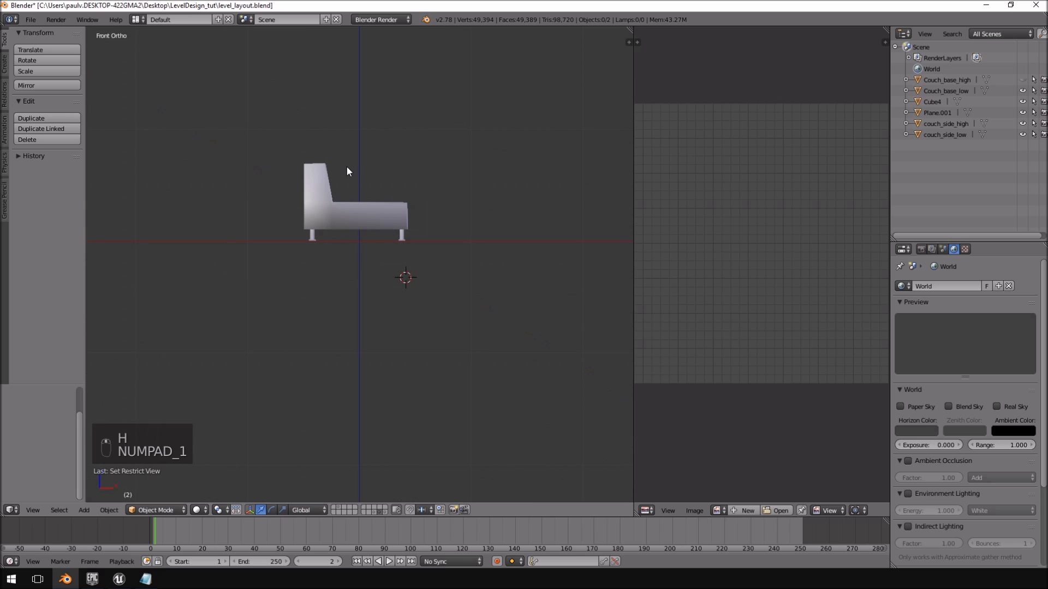
{"action": "key", "text": "KP_3"}
{"action": "middle_click_drag", "start_coordinate": [346, 166], "coordinate": [228, 218], "text": "shift"}
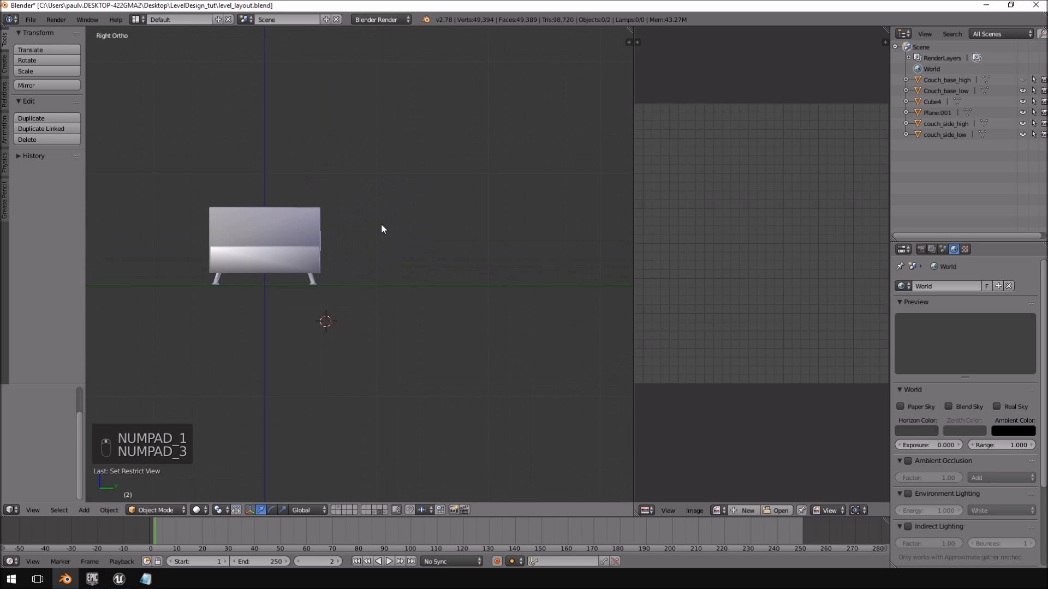
Switch to the Unreal Editor and bring up the reference video to study the furniture.
{"action": "key", "text": "alt+Tab"}
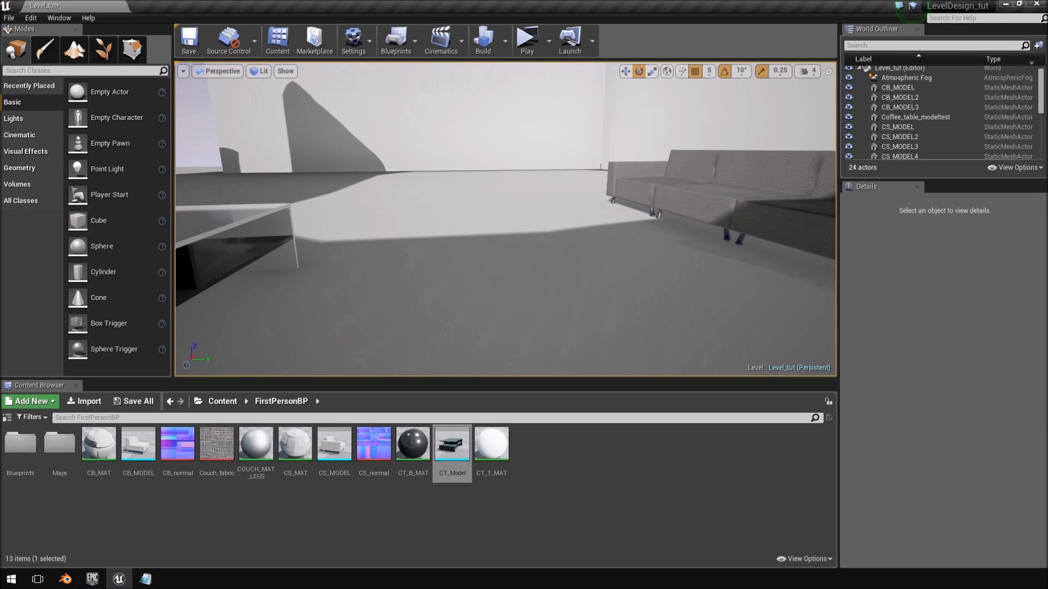
{"action": "left_click_drag", "start_coordinate": [1047, 39], "coordinate": [494, 24]}
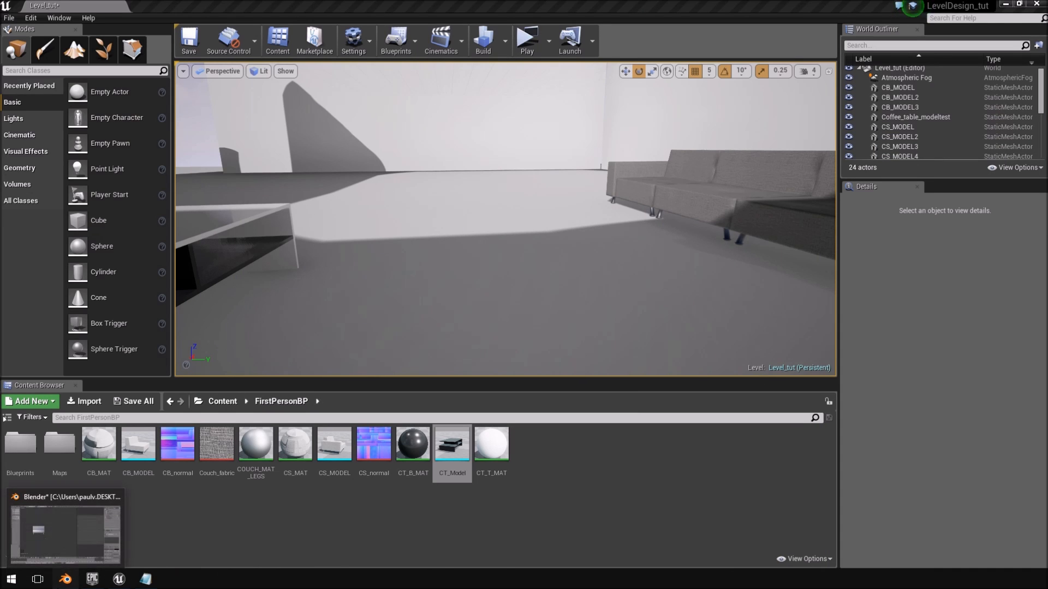
Switch back to Blender and add a plane at the 3D cursor in the top view.
{"action": "left_click", "coordinate": [65, 579]}
{"action": "middle_click_drag", "start_coordinate": [404, 284], "coordinate": [503, 257]}
{"action": "key", "text": "KP_7"}
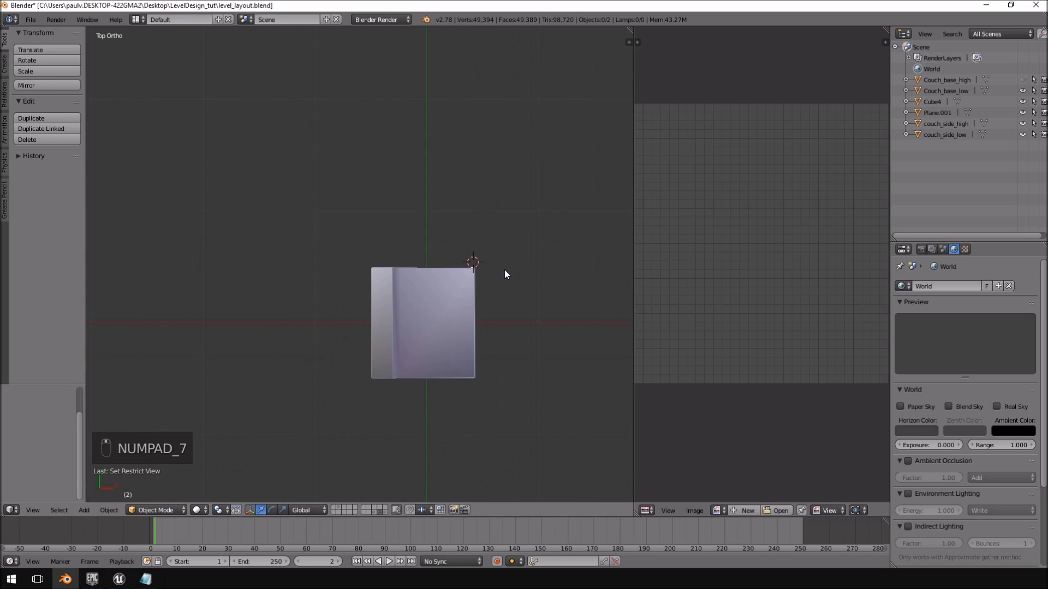
{"action": "key", "text": "shift+a"}
{"action": "mouse_move", "coordinate": [437, 264]}
{"action": "left_click", "coordinate": [473, 265]}
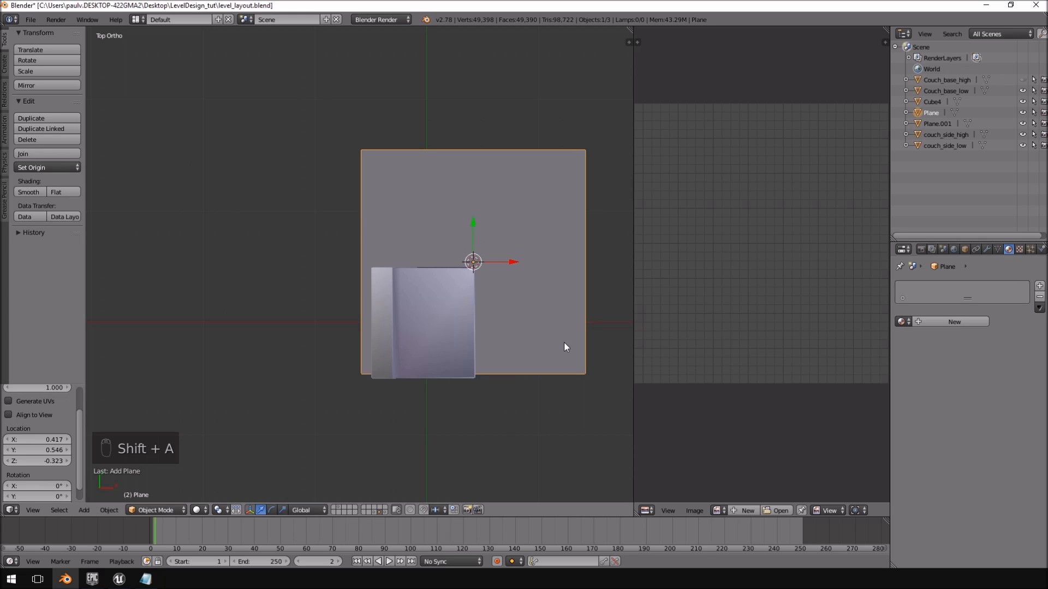
Scale the plane down and move it next to the couch base's side edge, shifting it -0.6 along X.
{"action": "key", "text": "s"}
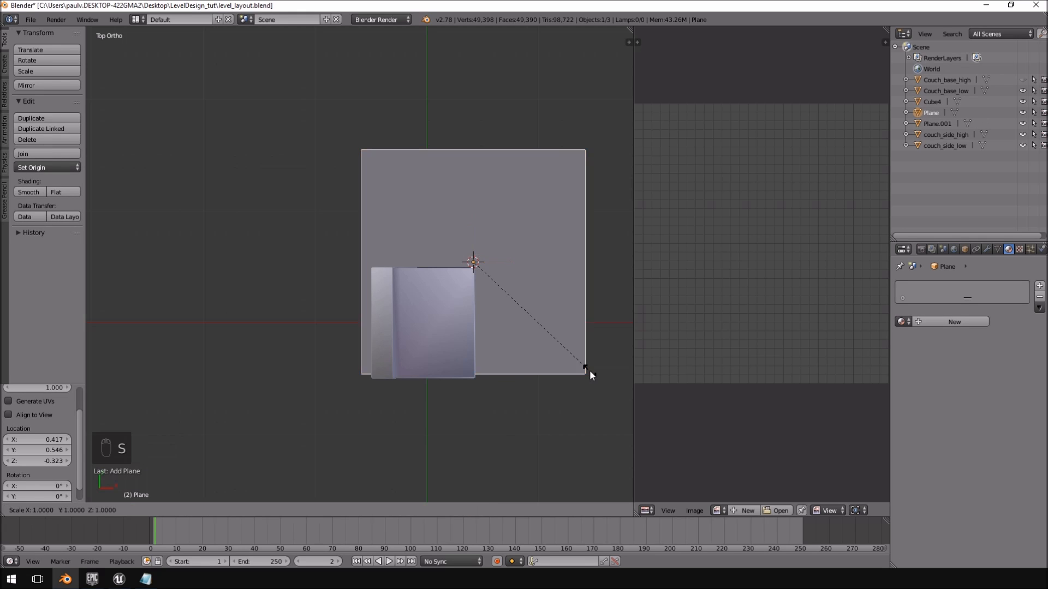
{"action": "left_click", "coordinate": [481, 307]}
{"action": "left_click_drag", "start_coordinate": [467, 225], "coordinate": [479, 194]}
{"action": "left_click_drag", "start_coordinate": [515, 227], "coordinate": [447, 229]}
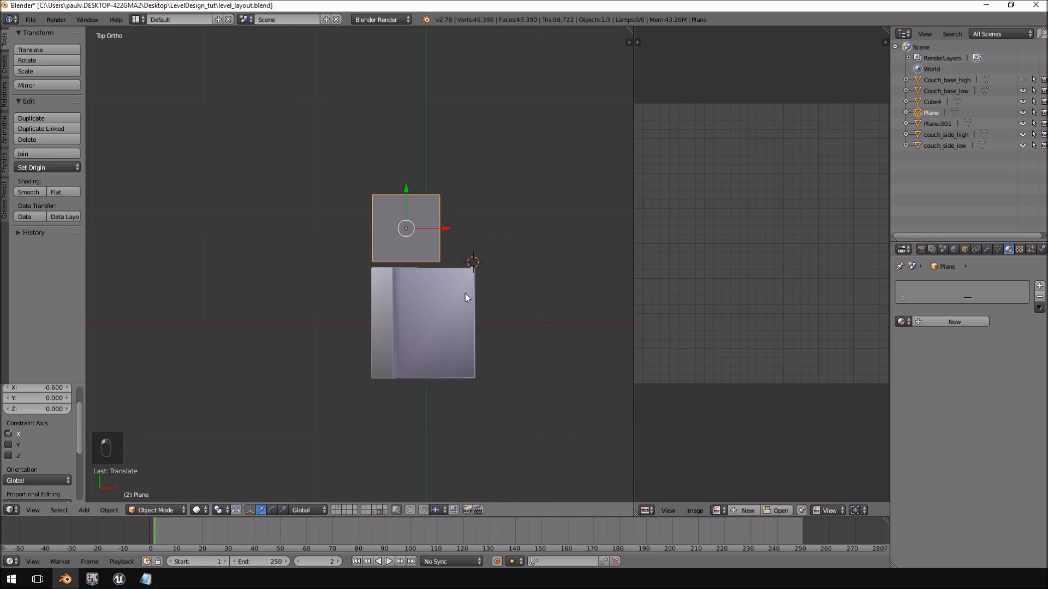
Snap the plane to the grid so it lines up with the couch base's back corner.
{"action": "scroll", "coordinate": [502, 311], "scroll_direction": "up", "scroll_amount": 3}
{"action": "middle_click_drag", "start_coordinate": [549, 320], "coordinate": [457, 310], "text": "shift"}
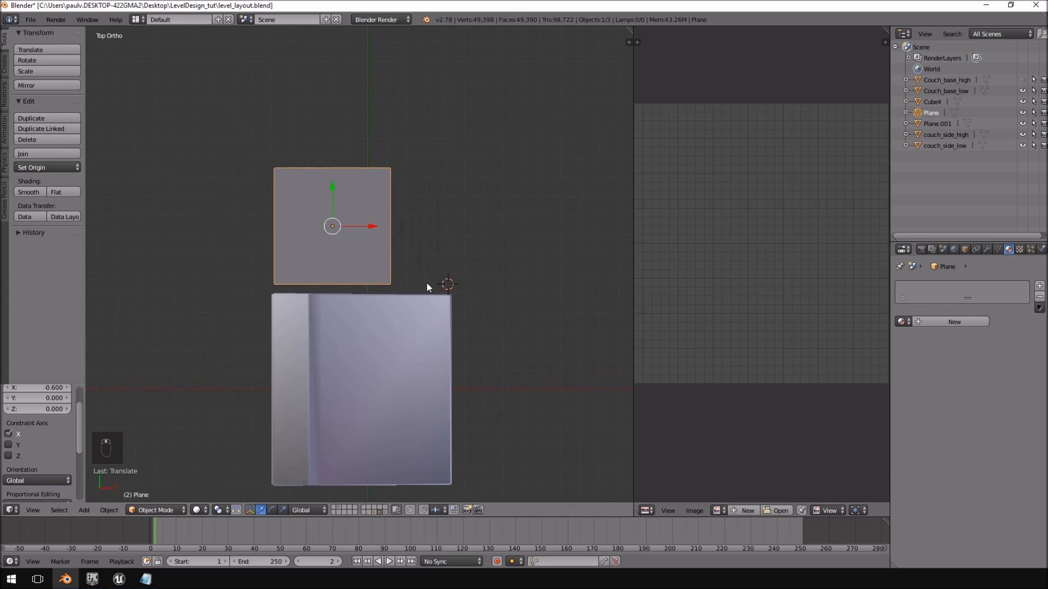
{"action": "scroll", "coordinate": [427, 281], "scroll_direction": "up", "scroll_amount": 2}
{"action": "scroll", "coordinate": [444, 285], "scroll_direction": "down", "scroll_amount": 3}
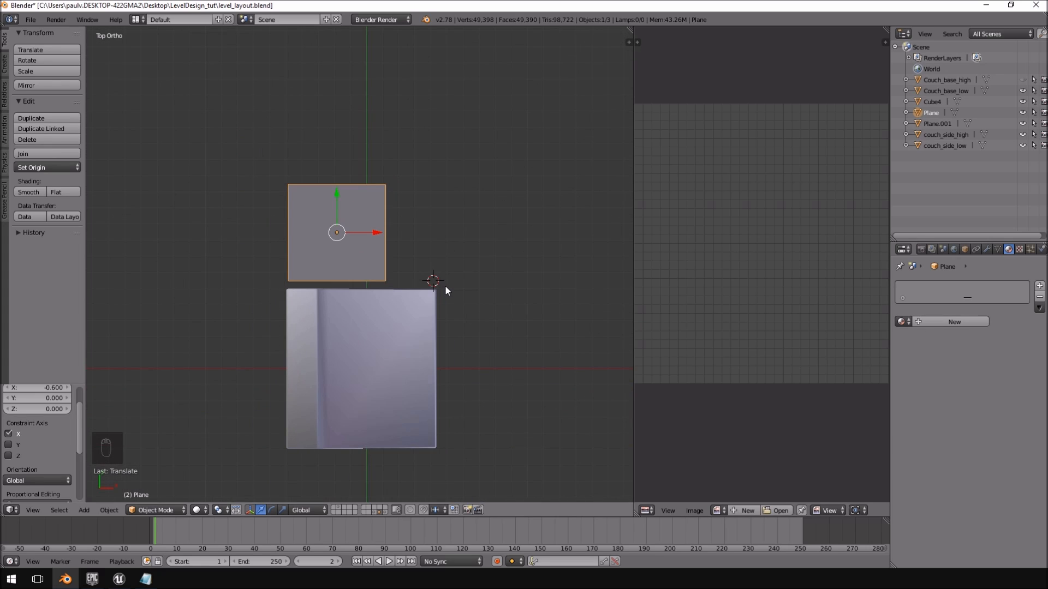
{"action": "scroll", "coordinate": [411, 213], "scroll_direction": "up", "scroll_amount": 3}
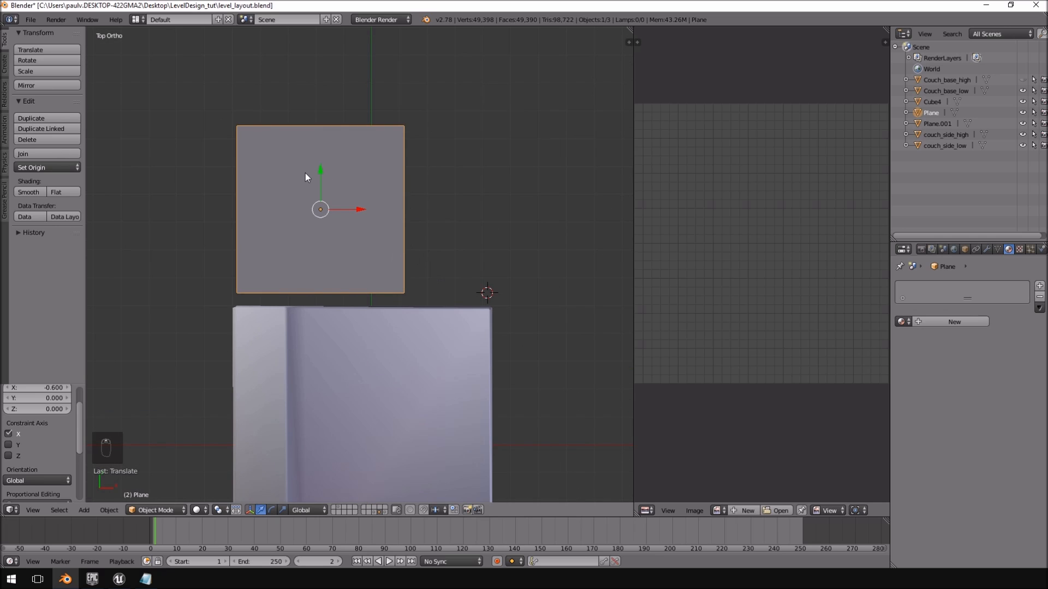
{"action": "left_click", "coordinate": [319, 169]}
{"action": "key", "text": "shift+s"}
{"action": "left_click", "coordinate": [291, 175]}
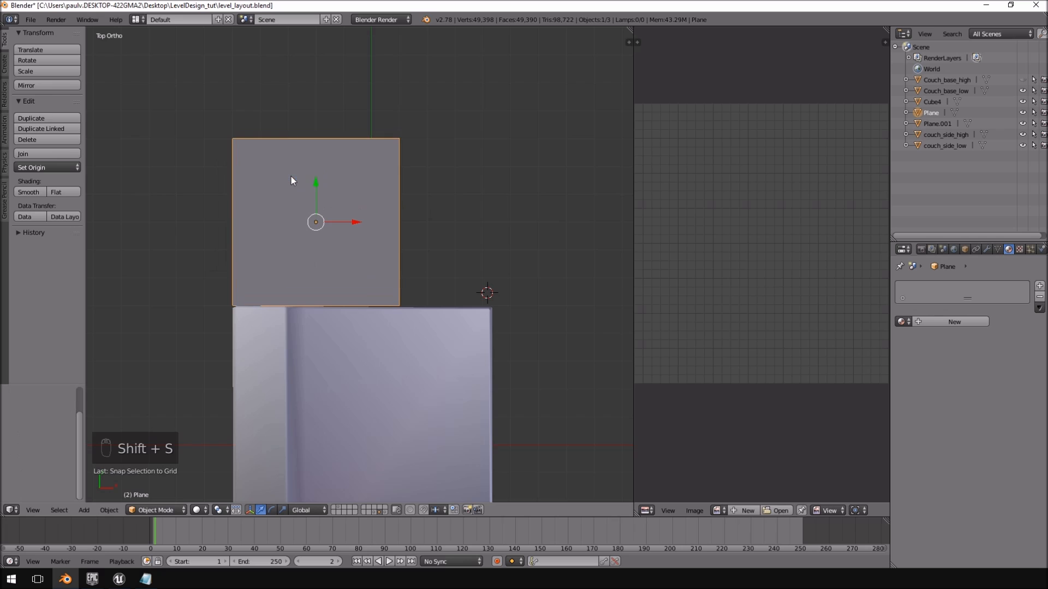
Raise the plane 0.3 along Z to the ground line at the couch's feet in the right view.
{"action": "scroll", "coordinate": [424, 194], "scroll_direction": "down", "scroll_amount": 4}
{"action": "middle_click_drag", "start_coordinate": [441, 237], "coordinate": [476, 238], "text": "shift"}
{"action": "scroll", "coordinate": [474, 247], "scroll_direction": "up", "scroll_amount": 5}
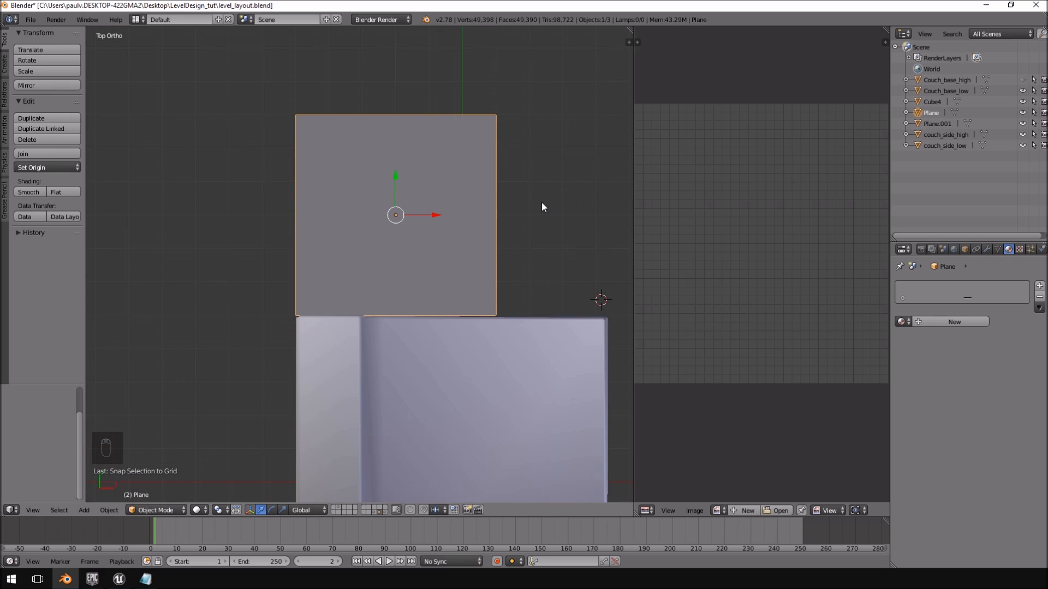
{"action": "scroll", "coordinate": [444, 193], "scroll_direction": "down", "scroll_amount": 4}
{"action": "middle_click_drag", "start_coordinate": [425, 204], "coordinate": [293, 124]}
{"action": "key", "text": "KP_3"}
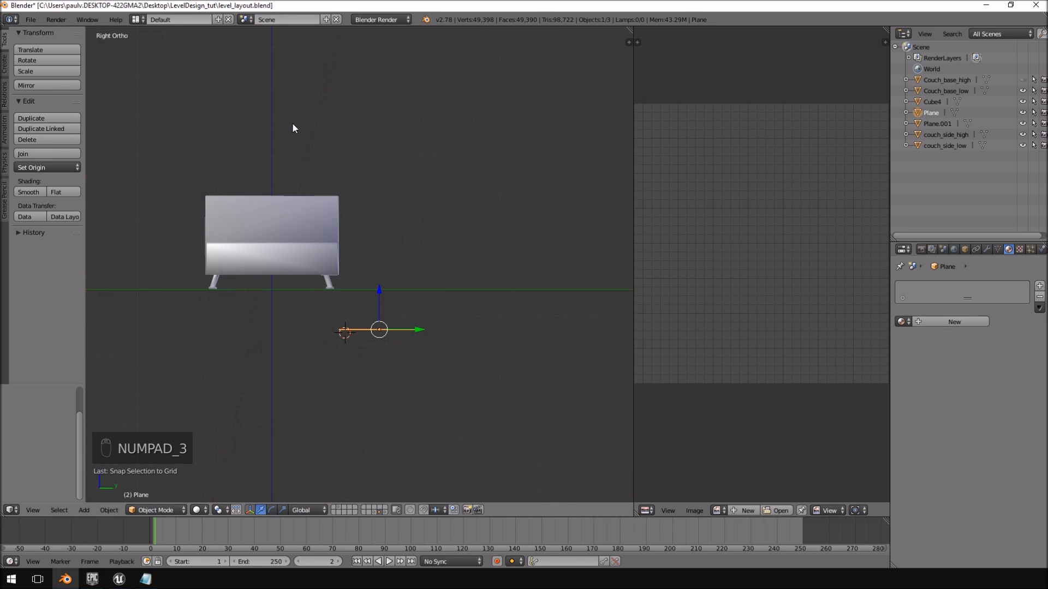
{"action": "key", "text": "g"}
{"action": "key", "text": "z"}
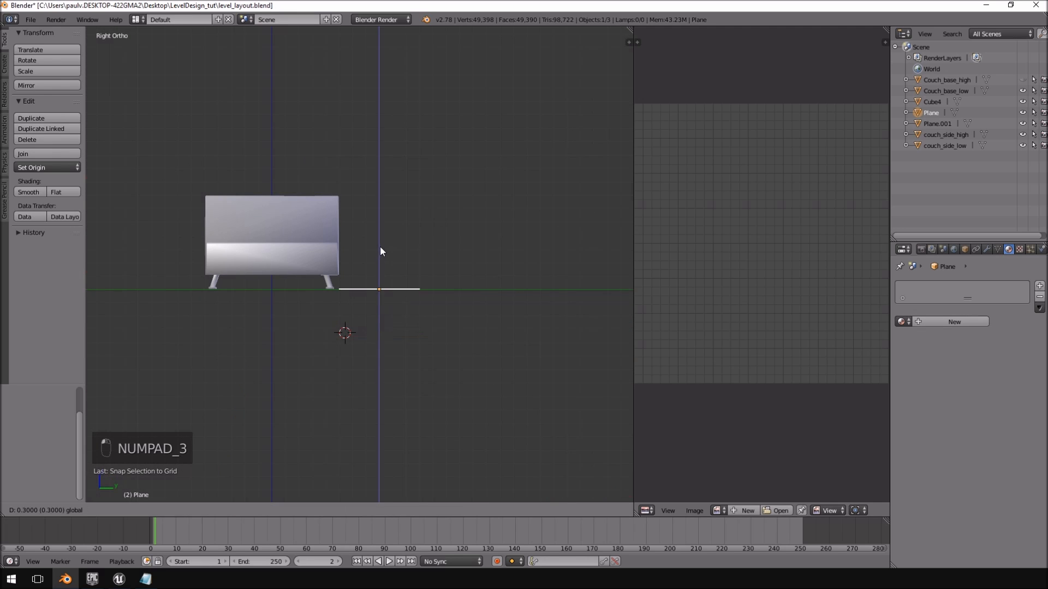
{"action": "left_click", "coordinate": [380, 247]}
{"action": "scroll", "coordinate": [382, 254], "scroll_direction": "up", "scroll_amount": 5}
{"action": "scroll", "coordinate": [382, 256], "scroll_direction": "down", "scroll_amount": 1}
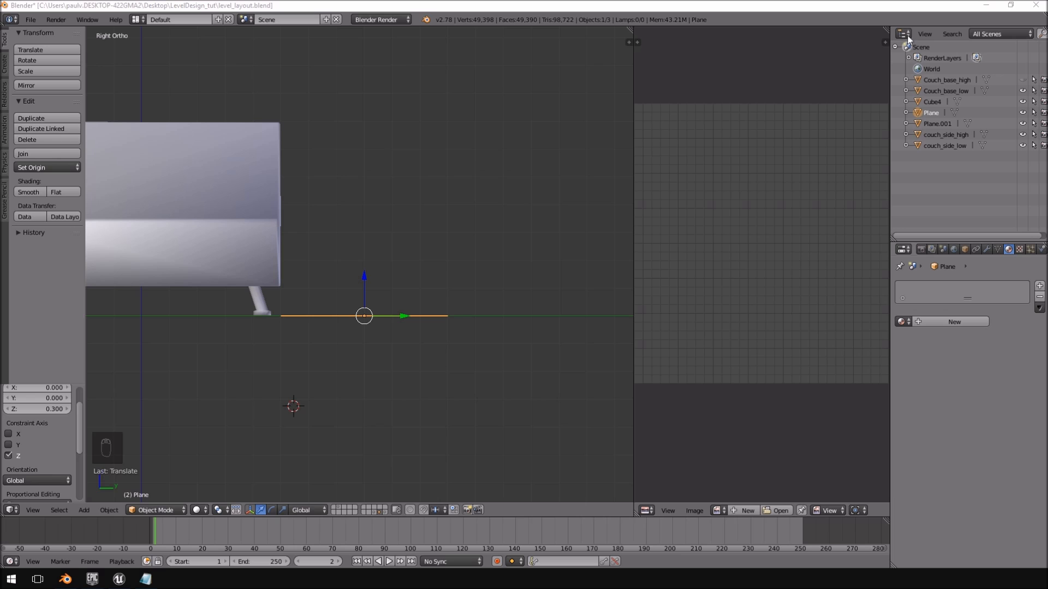
Check the low black cabinet in the Mirror's Edge Catalyst footage, then return to the couch and plane in Blender.
{"action": "left_click_drag", "start_coordinate": [1047, 27], "coordinate": [619, 30]}
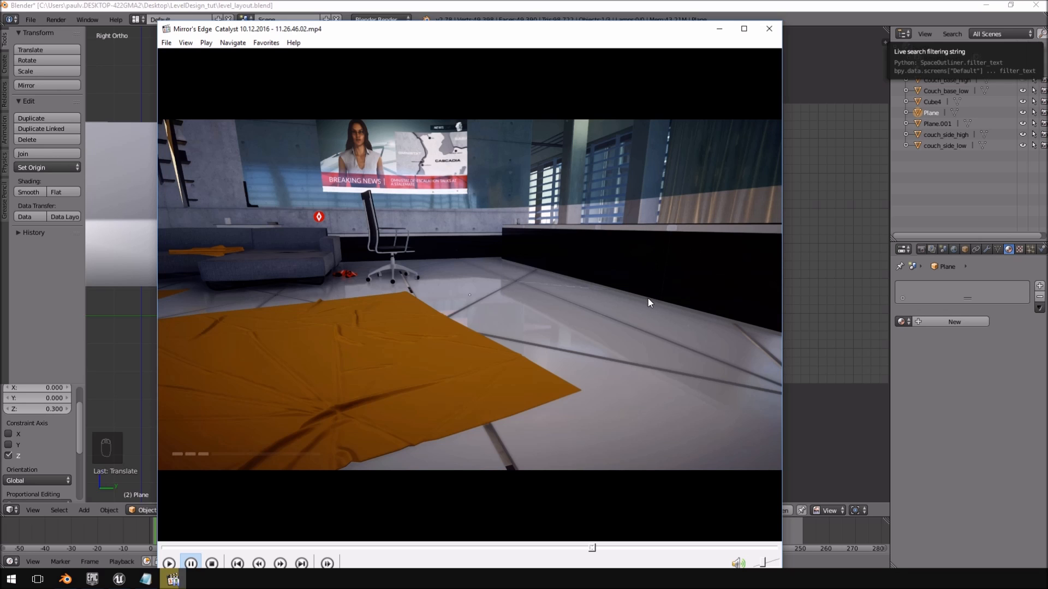
{"action": "left_click_drag", "start_coordinate": [439, 32], "coordinate": [1047, 52]}
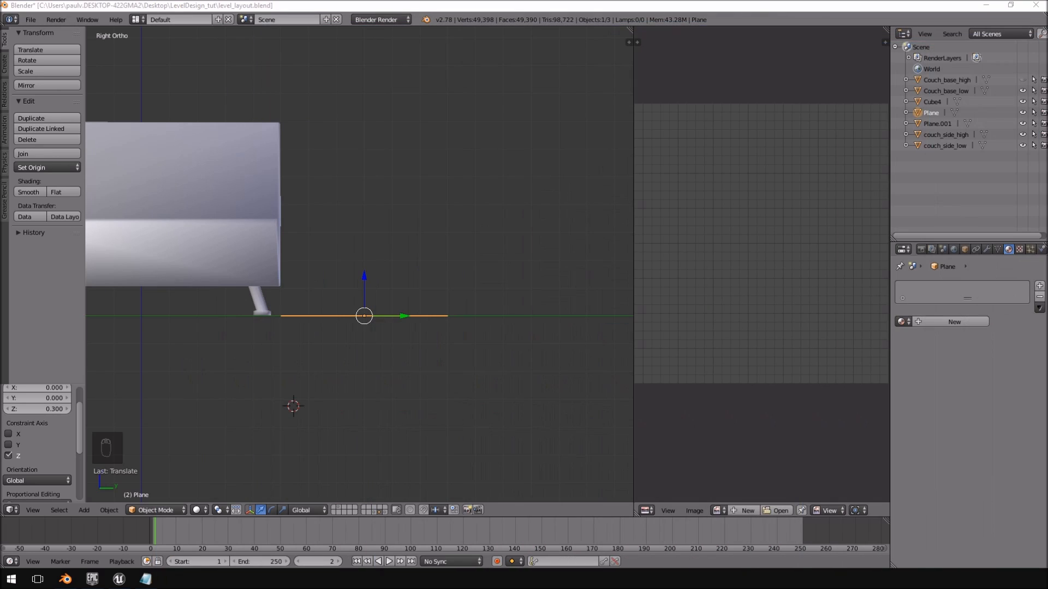
{"action": "scroll", "coordinate": [322, 287], "scroll_direction": "up", "scroll_amount": 3}
{"action": "scroll", "coordinate": [322, 287], "scroll_direction": "down", "scroll_amount": 2}
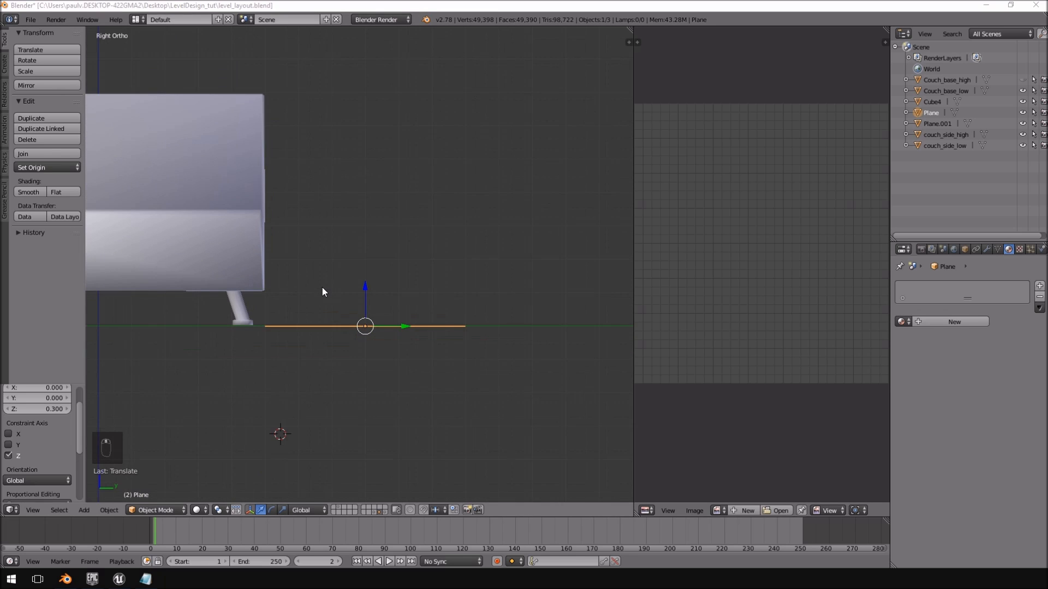
Enter edit mode on the plane and raise its face 0.02 along Z in the right view.
{"action": "scroll", "coordinate": [331, 321], "scroll_direction": "up", "scroll_amount": 4}
{"action": "key", "text": "Tab"}
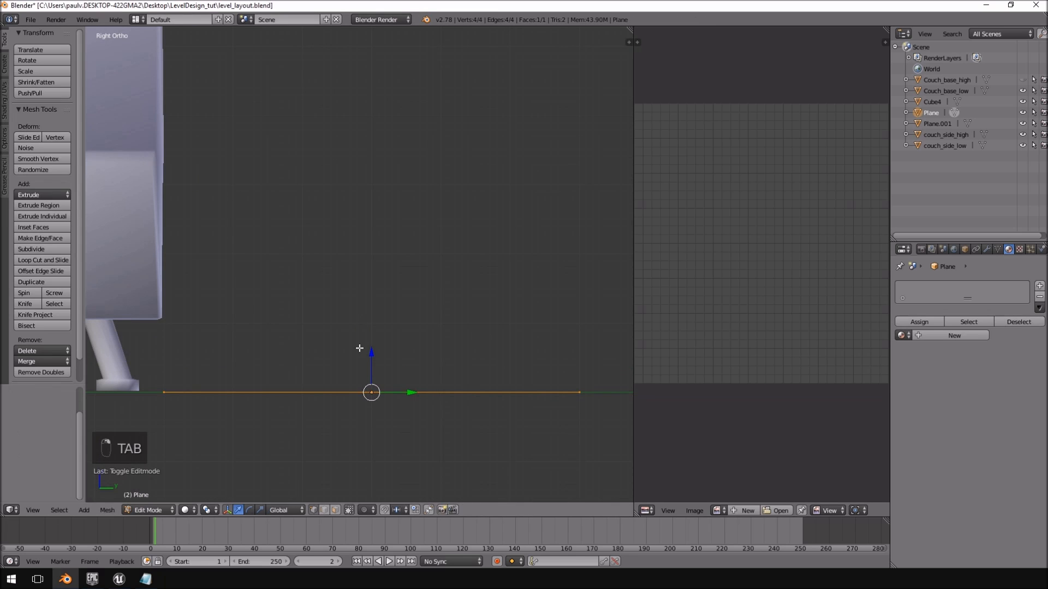
{"action": "scroll", "coordinate": [357, 376], "scroll_direction": "up", "scroll_amount": 1}
{"action": "key", "text": "KP_7"}
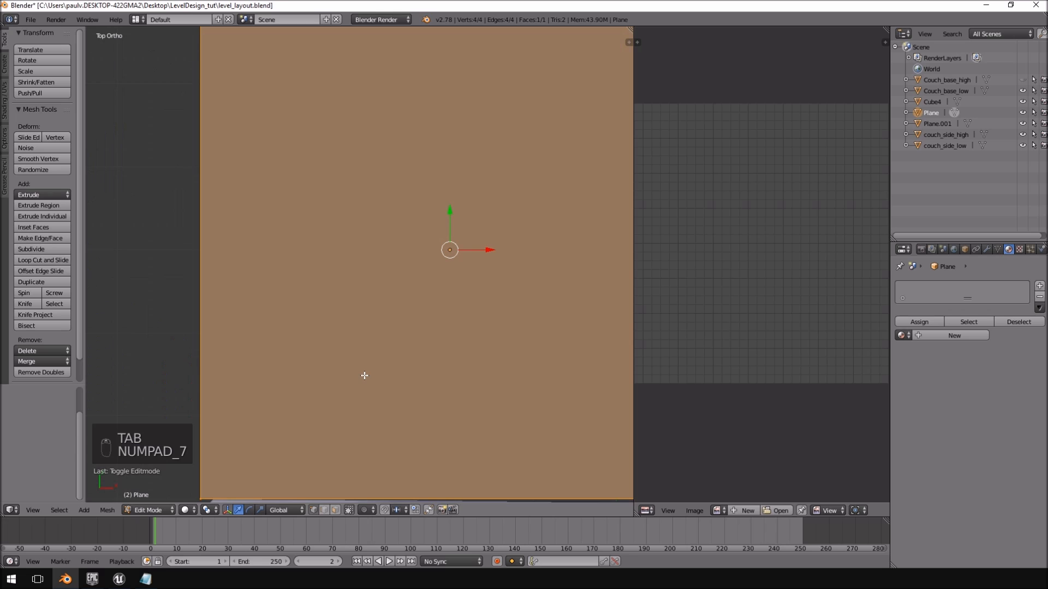
{"action": "key", "text": "KP_3"}
{"action": "left_click_drag", "start_coordinate": [376, 395], "coordinate": [377, 358]}
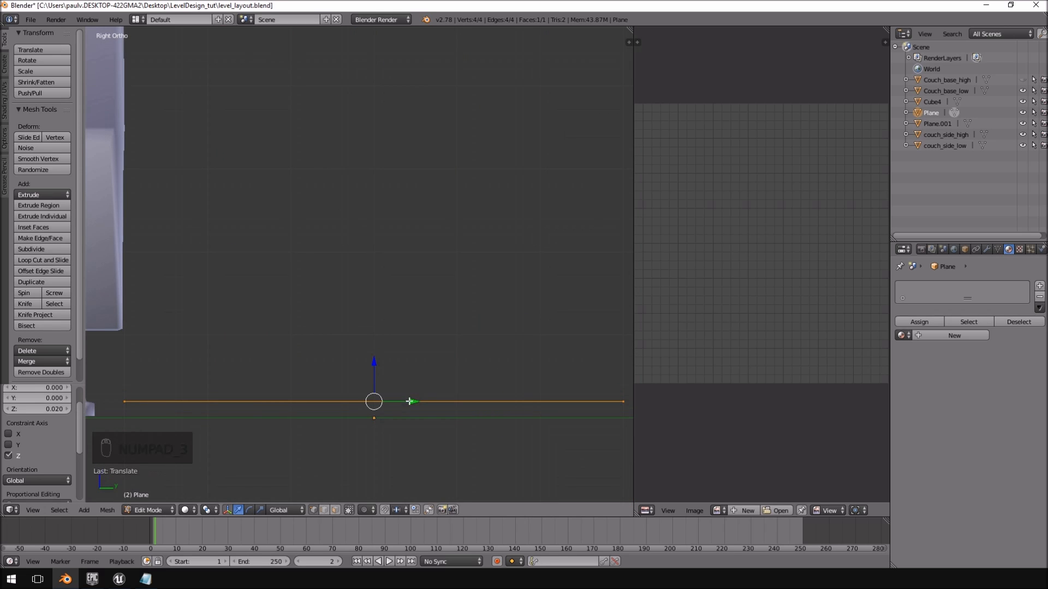
Extrude the plane's face 0.63 upward into a block reaching just below the top of the couch back.
{"action": "middle_click_drag", "start_coordinate": [290, 425], "coordinate": [307, 333], "text": "shift"}
{"action": "scroll", "coordinate": [354, 324], "scroll_direction": "down", "scroll_amount": 3}
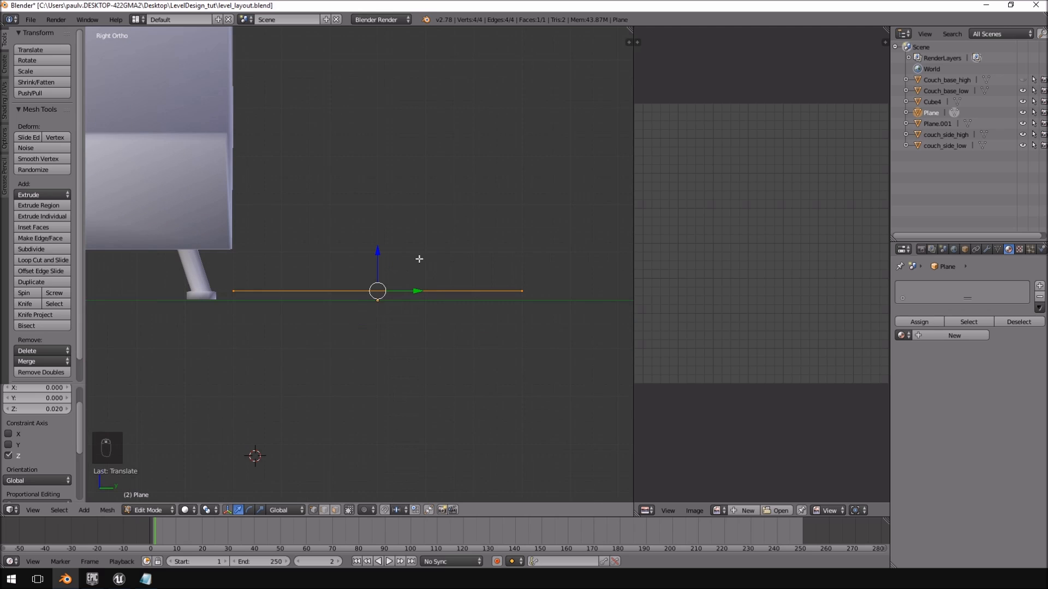
{"action": "scroll", "coordinate": [402, 284], "scroll_direction": "up", "scroll_amount": 1}
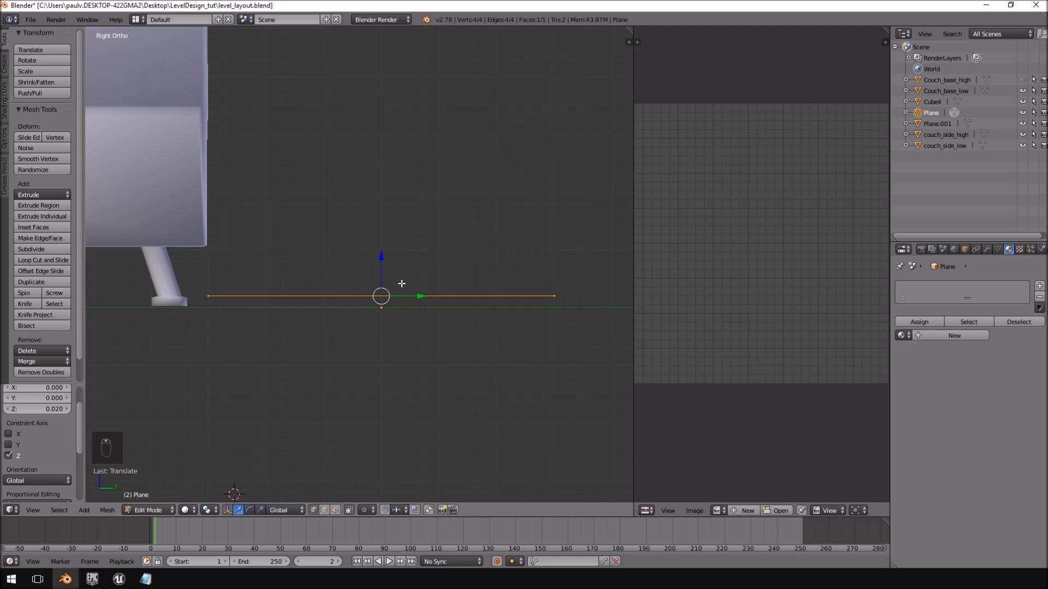
{"action": "middle_click_drag", "start_coordinate": [414, 271], "coordinate": [425, 346], "text": "shift"}
{"action": "scroll", "coordinate": [420, 332], "scroll_direction": "down", "scroll_amount": 1}
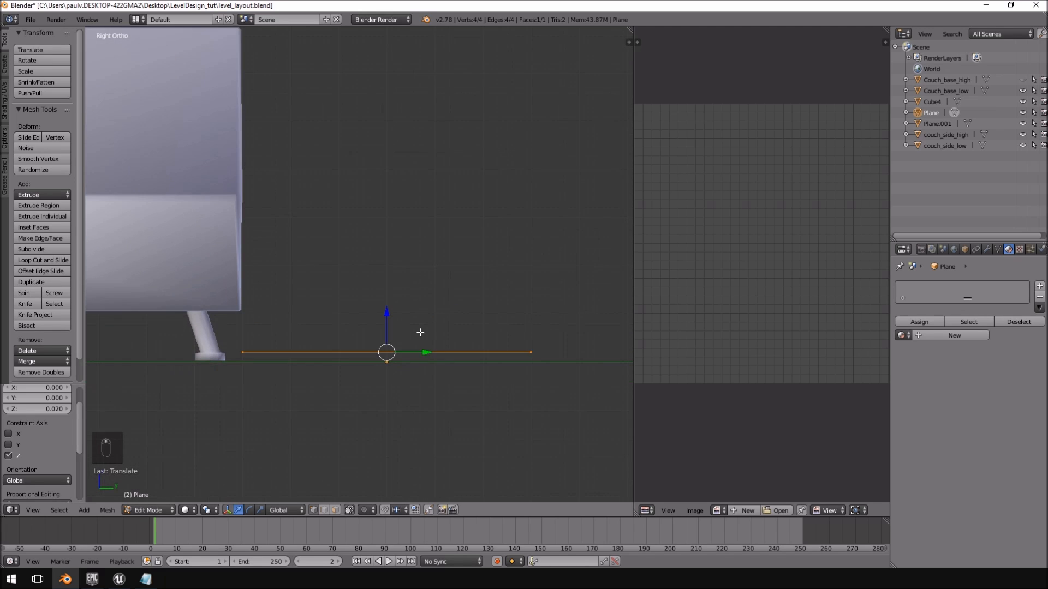
{"action": "key", "text": "e"}
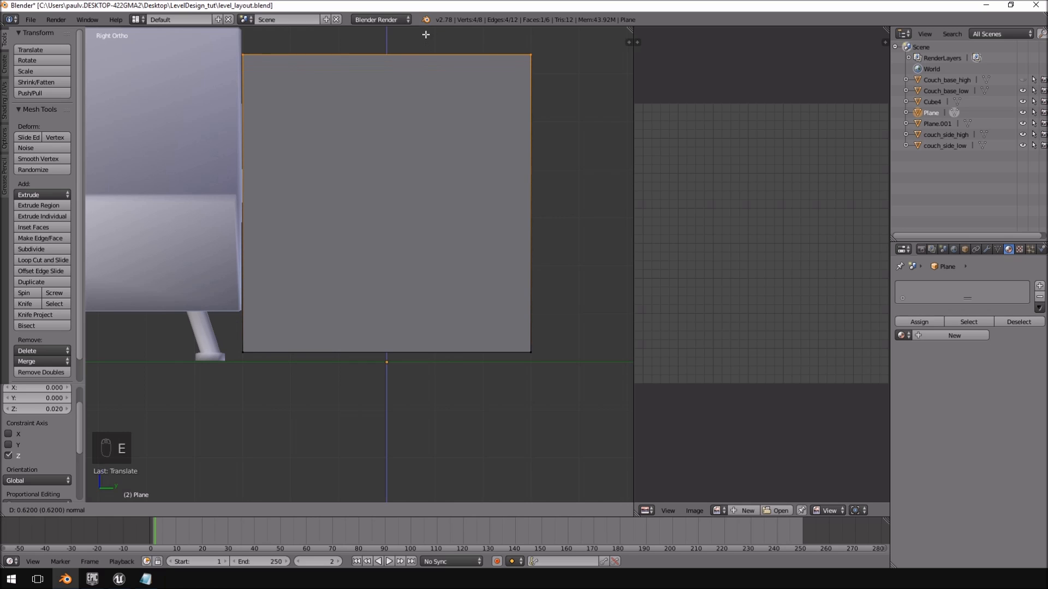
{"action": "left_click", "coordinate": [425, 35]}
{"action": "middle_click_drag", "start_coordinate": [423, 93], "coordinate": [400, 202], "text": "shift"}
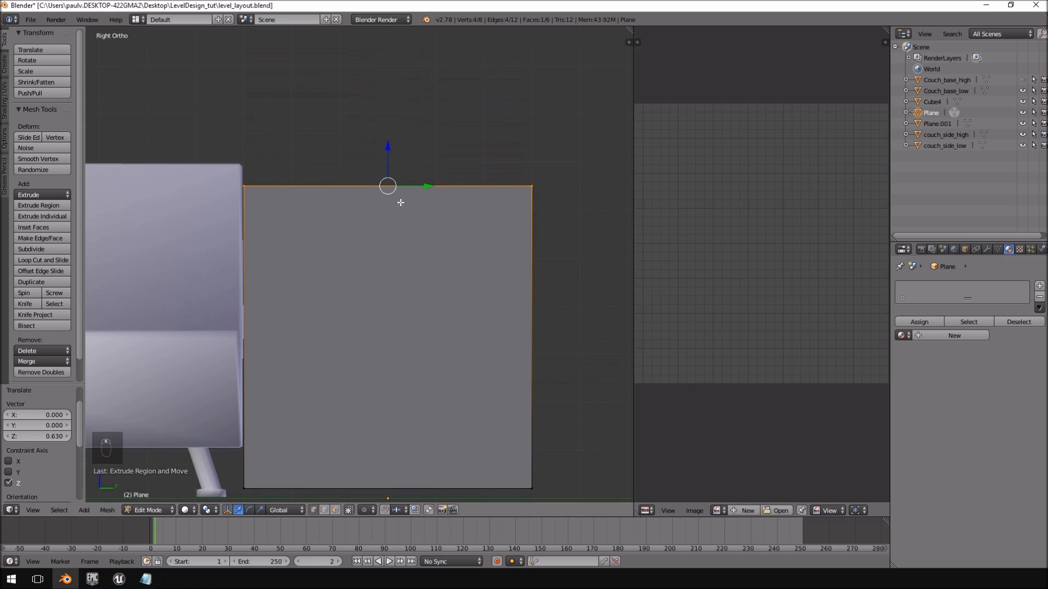
{"action": "key", "text": "g"}
{"action": "key", "text": "z"}
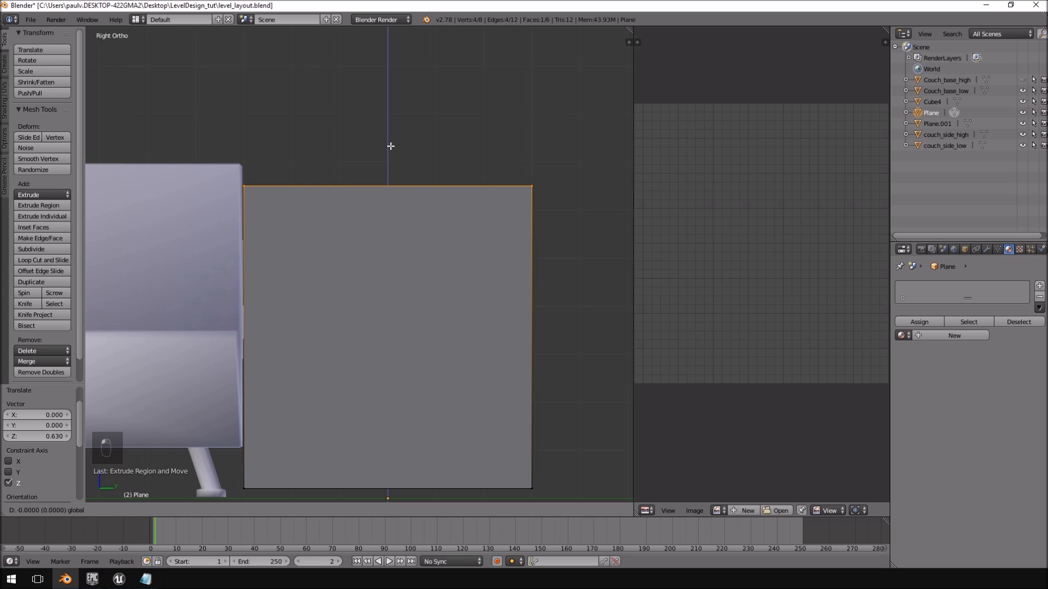
{"action": "left_click", "coordinate": [391, 146]}
Compare the block's height and proportions with the couch from a perspective angle and in the front and right views.
{"action": "scroll", "coordinate": [274, 197], "scroll_direction": "up", "scroll_amount": 5}
{"action": "middle_click_drag", "start_coordinate": [253, 170], "coordinate": [408, 349], "text": "shift"}
{"action": "scroll", "coordinate": [408, 349], "scroll_direction": "down", "scroll_amount": 2}
{"action": "middle_click_drag", "start_coordinate": [417, 309], "coordinate": [379, 335]}
{"action": "scroll", "coordinate": [464, 358], "scroll_direction": "down", "scroll_amount": 6}
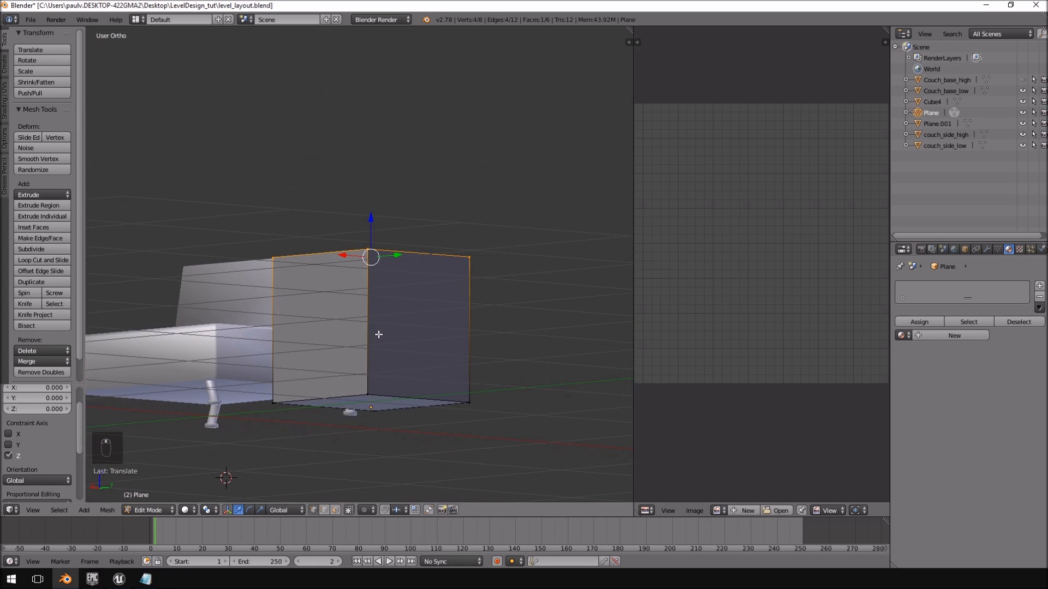
{"action": "key", "text": "KP_3"}
{"action": "key", "text": "KP_1"}
{"action": "key", "text": "KP_3"}
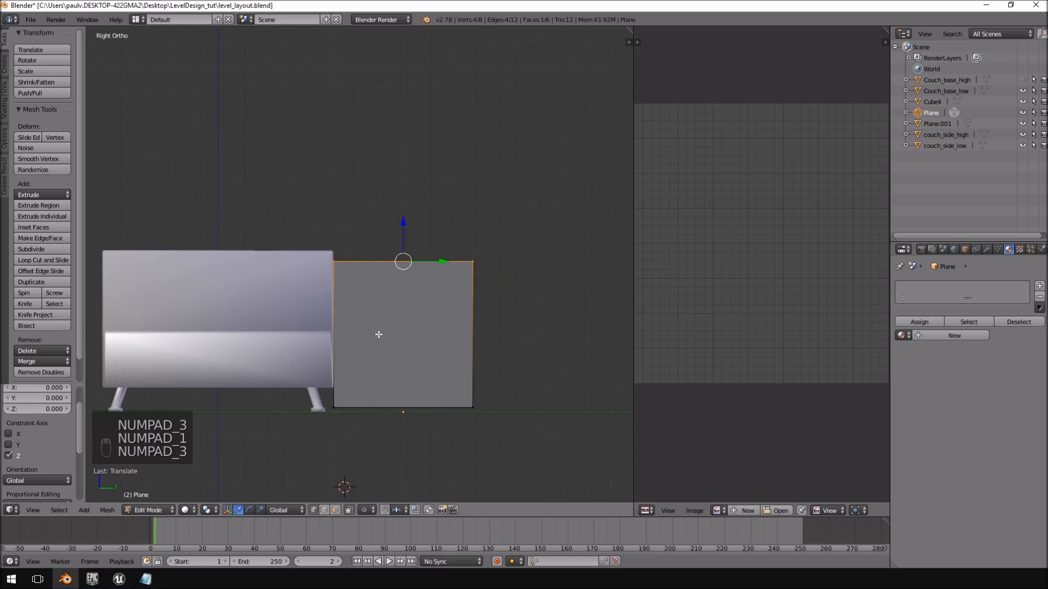
Select the block's bottom face in wireframe, duplicate it in place and scale the copy to 0.9.
{"action": "scroll", "coordinate": [379, 335], "scroll_direction": "down", "scroll_amount": 1}
{"action": "middle_click_drag", "start_coordinate": [346, 449], "coordinate": [374, 368], "text": "shift"}
{"action": "scroll", "coordinate": [374, 367], "scroll_direction": "up", "scroll_amount": 7}
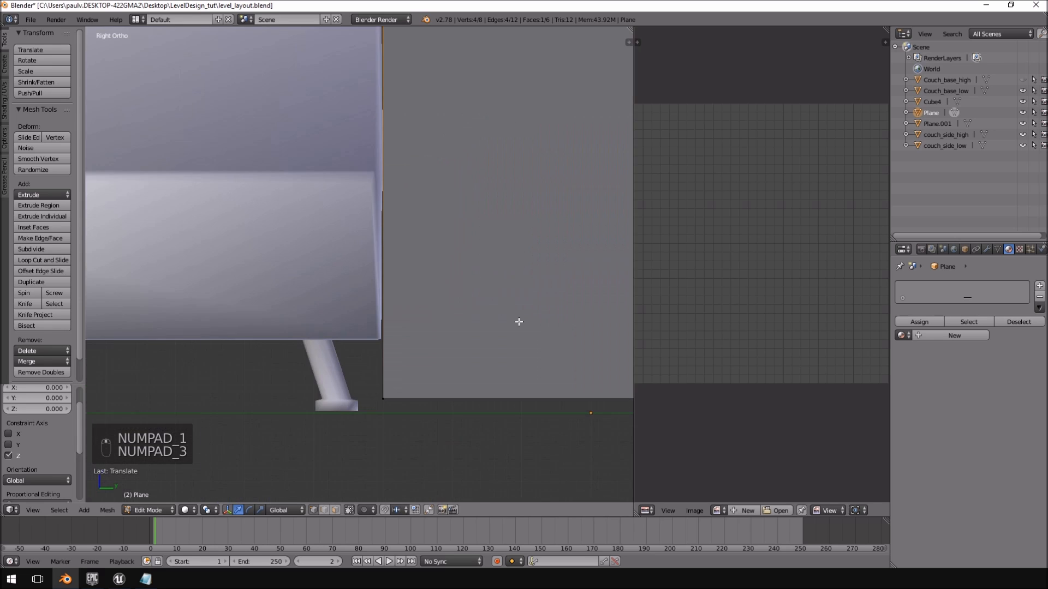
{"action": "key", "text": "z"}
{"action": "scroll", "coordinate": [362, 349], "scroll_direction": "down", "scroll_amount": 4}
{"action": "key", "text": "a"}
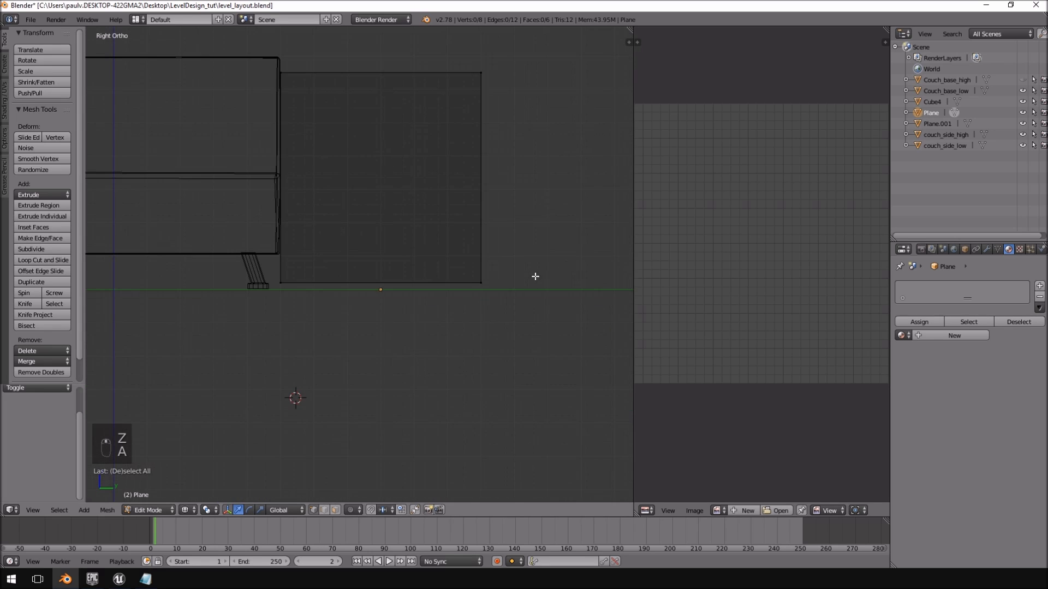
{"action": "mouse_move", "coordinate": [553, 271]}
{"action": "left_mouse_down", "text": "ctrl"}
{"action": "mouse_move", "coordinate": [268, 248]}
{"action": "mouse_move", "coordinate": [522, 358]}
{"action": "mouse_move", "coordinate": [447, 330]}
{"action": "left_mouse_up", "text": "ctrl"}
{"action": "scroll", "coordinate": [447, 331], "scroll_direction": "up", "scroll_amount": 4}
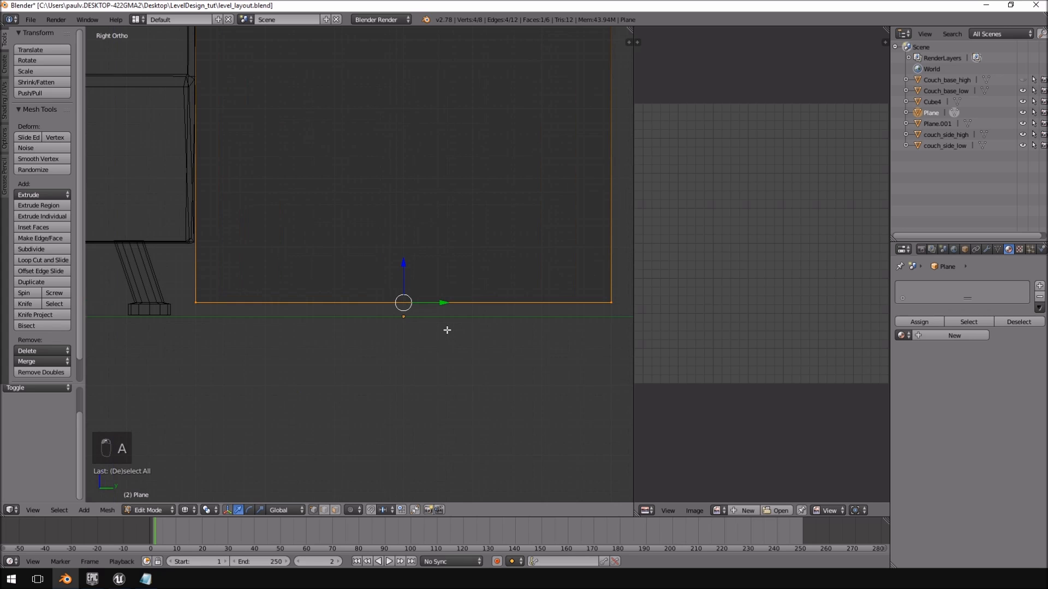
{"action": "key", "text": "shift+d"}
{"action": "right_click", "coordinate": [536, 328]}
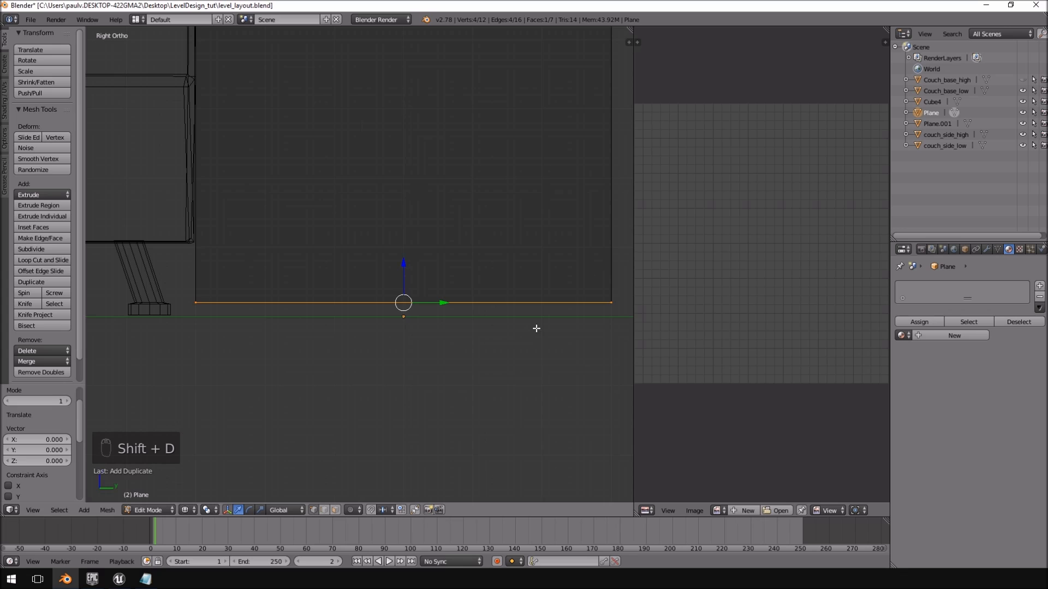
{"action": "key", "text": "s"}
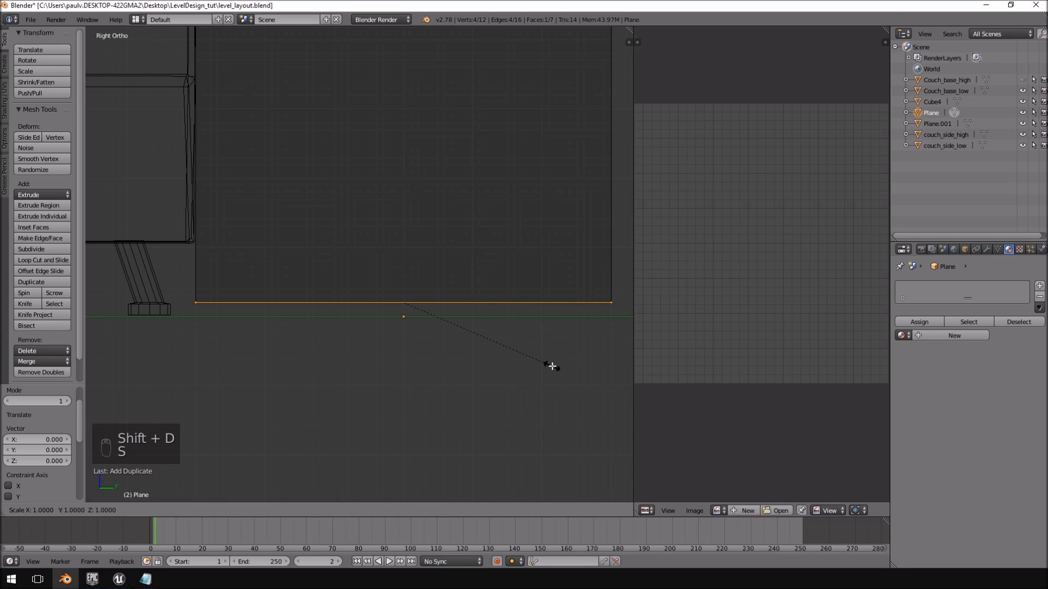
{"action": "left_click", "coordinate": [533, 361]}
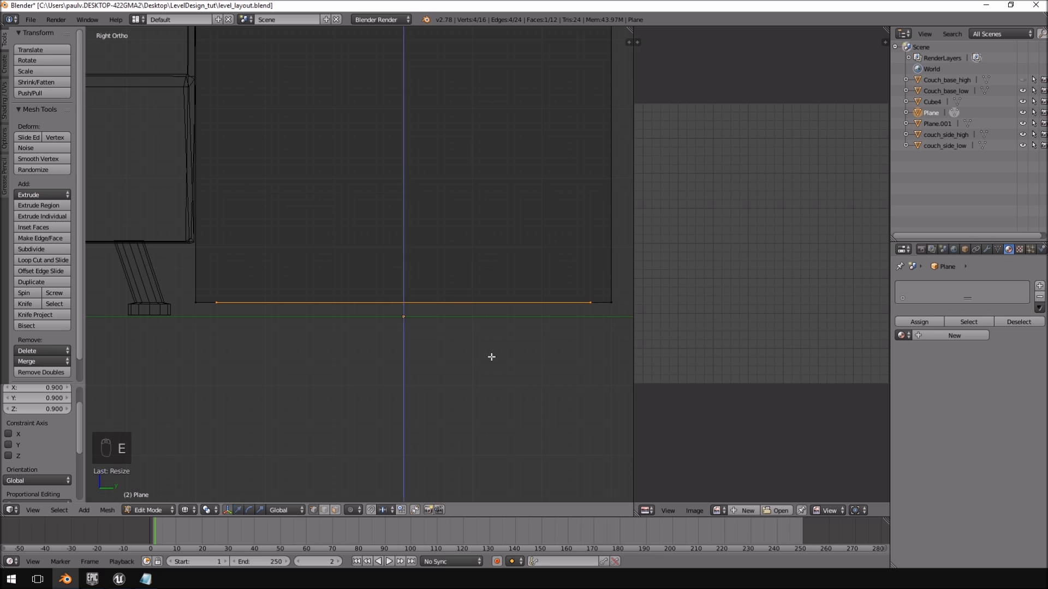
Extrude the smaller bottom face down to the ground line as a recessed plinth, and return to shaded object mode.
{"action": "key", "text": "e"}
{"action": "left_click", "coordinate": [491, 369]}
{"action": "scroll", "coordinate": [486, 366], "scroll_direction": "down", "scroll_amount": 3}
{"action": "middle_click_drag", "start_coordinate": [486, 366], "coordinate": [482, 344]}
{"action": "key", "text": "Tab"}
{"action": "key", "text": "z"}
{"action": "mouse_move", "coordinate": [522, 256]}
{"action": "middle_mouse_down"}
{"action": "mouse_move", "coordinate": [453, 268]}
{"action": "mouse_move", "coordinate": [370, 245]}
{"action": "mouse_move", "coordinate": [280, 198]}
{"action": "mouse_move", "coordinate": [349, 258]}
{"action": "mouse_move", "coordinate": [460, 268]}
{"action": "middle_mouse_up"}
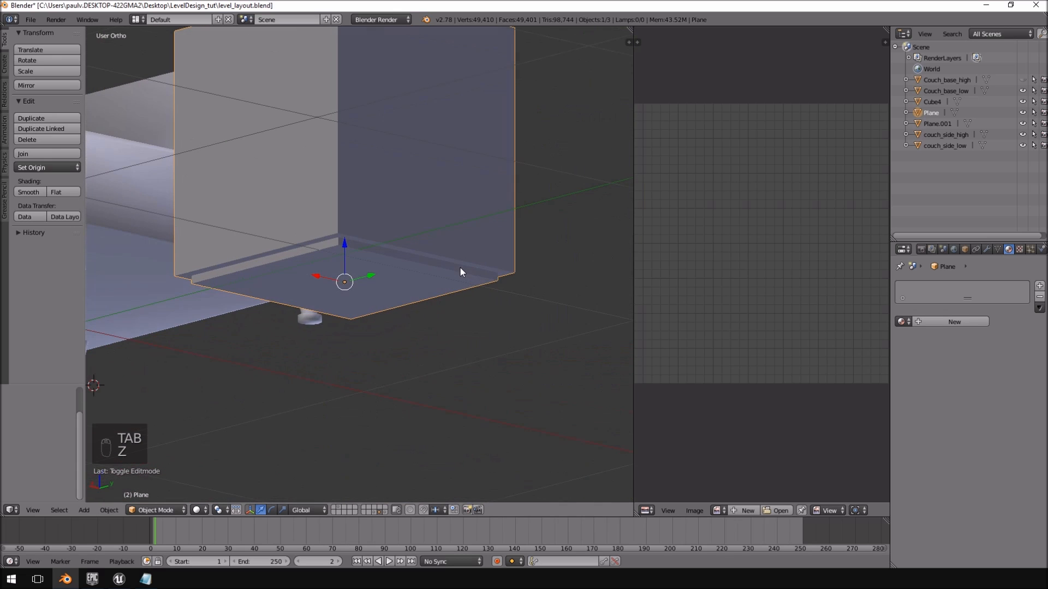
{"action": "key", "text": "KP_1"}
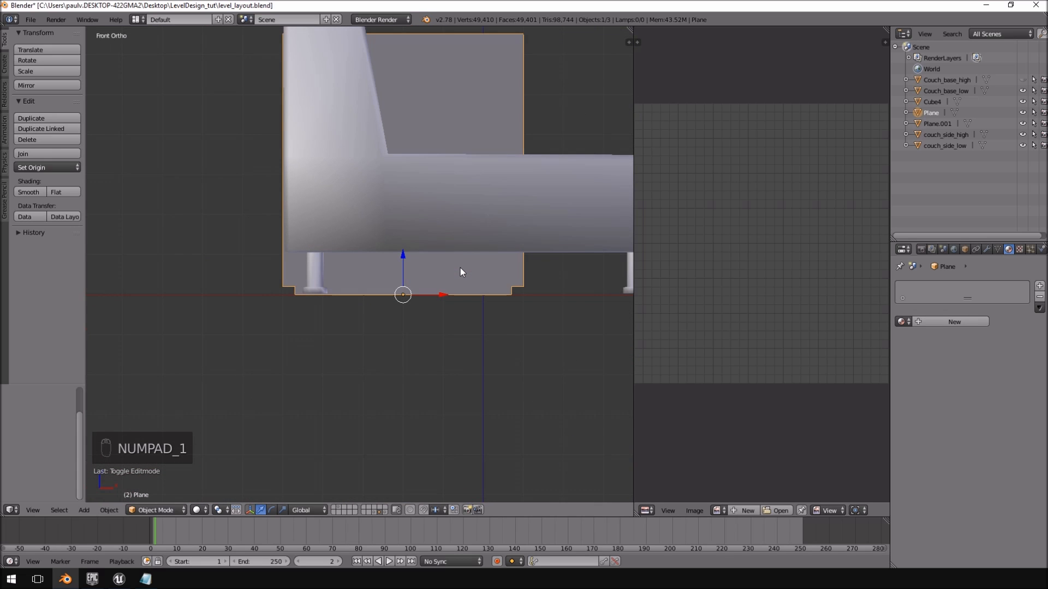
{"action": "key", "text": "KP_3"}
Switch to the Mirror's Edge Catalyst footage, maximize it and scrub to a close view of the black cabinet's top edge.
{"action": "middle_click_drag", "start_coordinate": [466, 257], "coordinate": [407, 369], "text": "shift"}
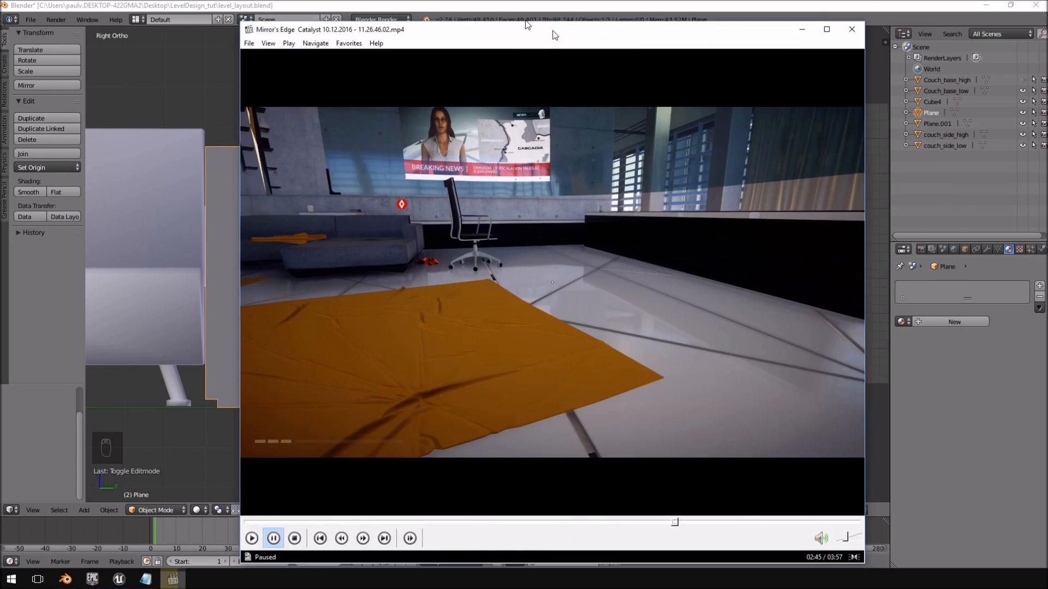
{"action": "left_click_drag", "start_coordinate": [524, 24], "coordinate": [395, 16]}
{"action": "double_click", "coordinate": [474, 13]}
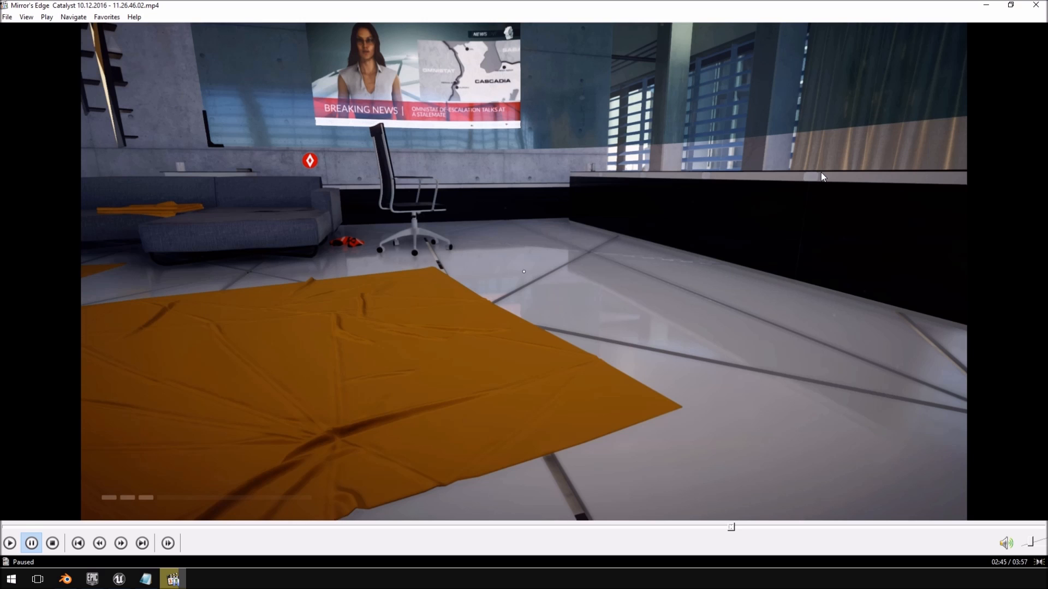
{"action": "left_click_drag", "start_coordinate": [713, 533], "coordinate": [368, 529]}
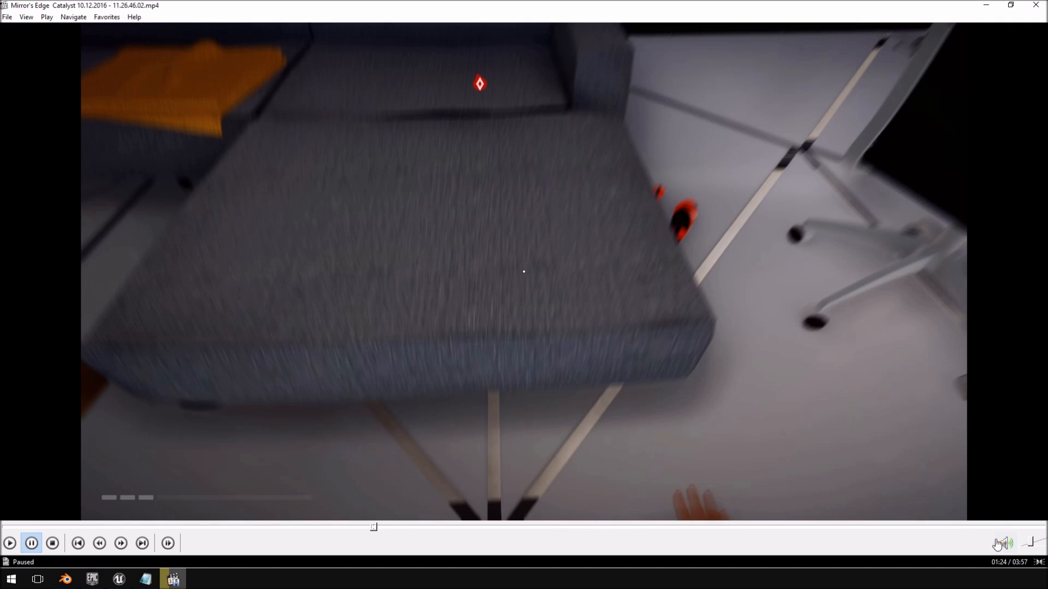
{"action": "left_click", "coordinate": [939, 529]}
{"action": "left_click_drag", "start_coordinate": [908, 528], "coordinate": [601, 538]}
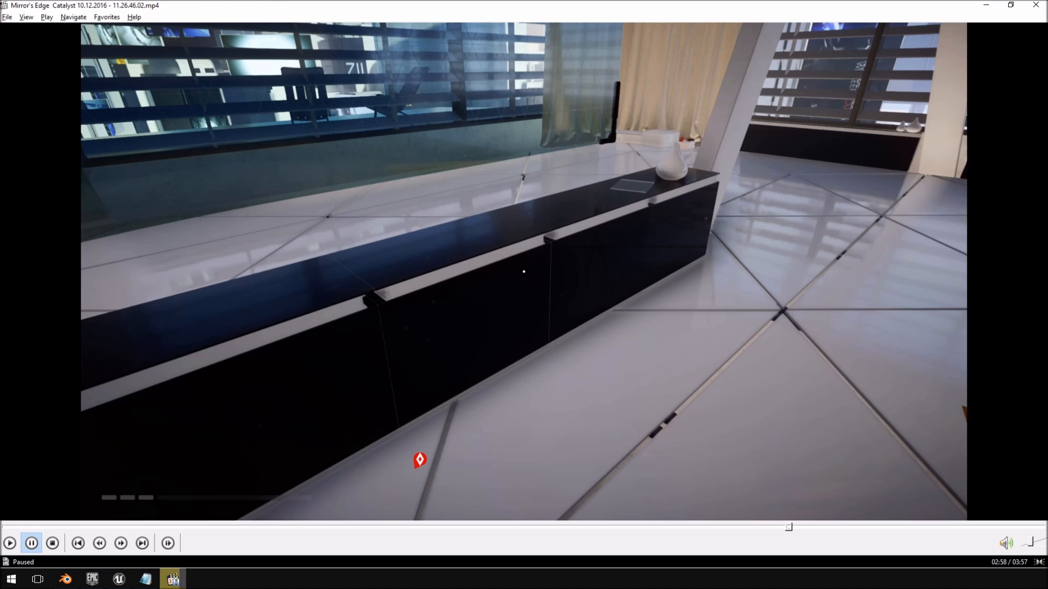
Switch back to Blender, duplicate the block's top face in place in wireframe edit mode and scale the copy to 0.9.
{"action": "key", "text": "alt+Tab"}
{"action": "middle_click_drag", "start_coordinate": [407, 270], "coordinate": [406, 221], "text": "shift"}
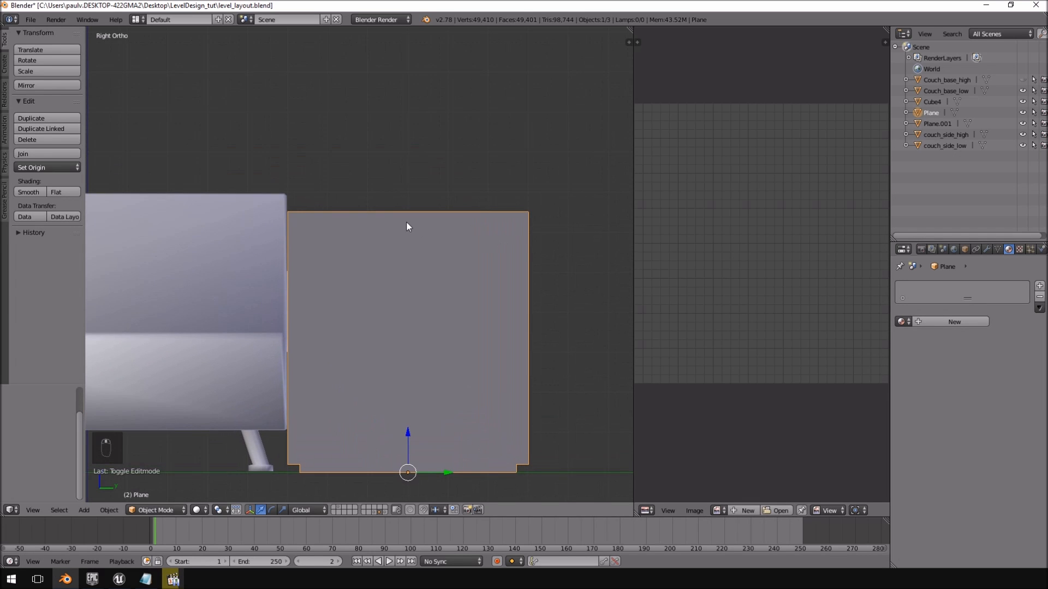
{"action": "key", "text": "Tab"}
{"action": "key", "text": "a"}
{"action": "key", "text": "a"}
{"action": "key", "text": "z"}
{"action": "mouse_move", "coordinate": [584, 197]}
{"action": "left_mouse_down", "text": "ctrl"}
{"action": "mouse_move", "coordinate": [152, 269]}
{"action": "mouse_move", "coordinate": [611, 276]}
{"action": "left_mouse_up", "text": "ctrl"}
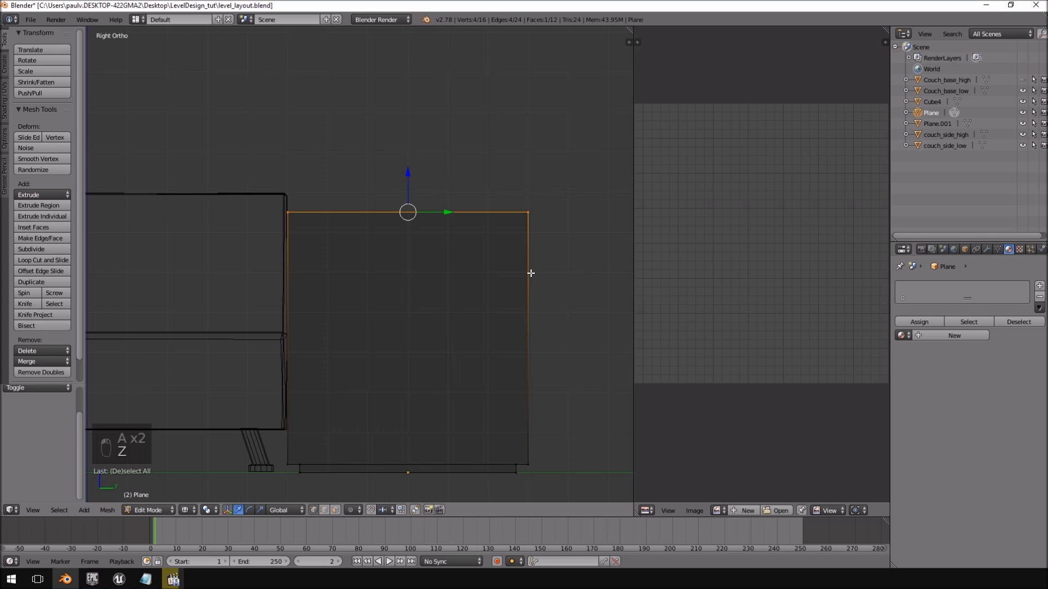
{"action": "key", "text": "shift+d"}
{"action": "right_click", "coordinate": [557, 297]}
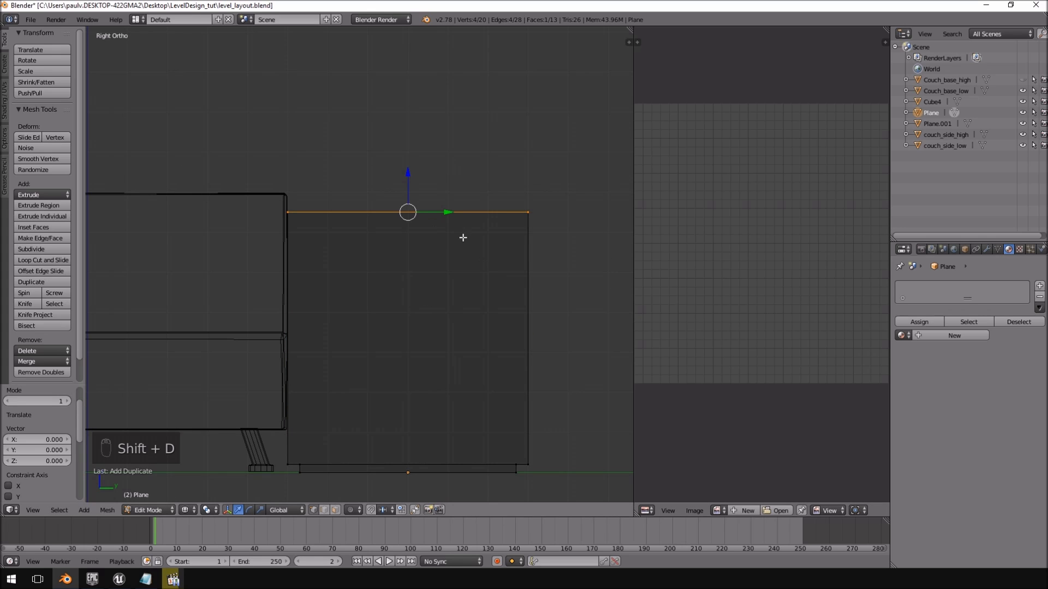
{"action": "key", "text": "s"}
{"action": "left_click", "coordinate": [540, 271]}
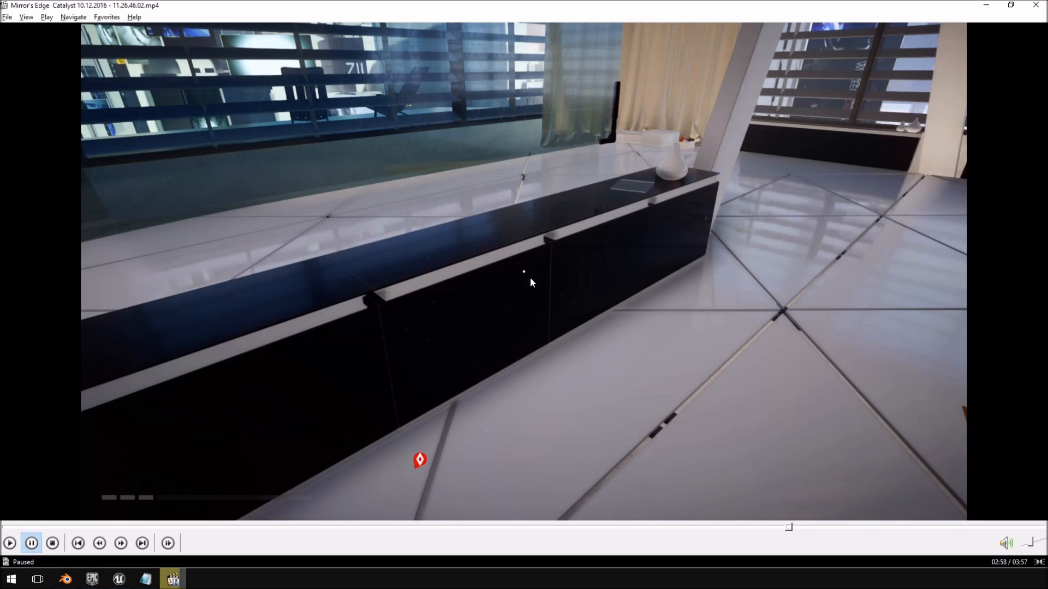
Return from the footage to Blender and extrude the duplicated top face 0.02 upward.
{"action": "key", "text": "alt+Tab"}
{"action": "scroll", "coordinate": [404, 234], "scroll_direction": "up", "scroll_amount": 5}
{"action": "key", "text": "e"}
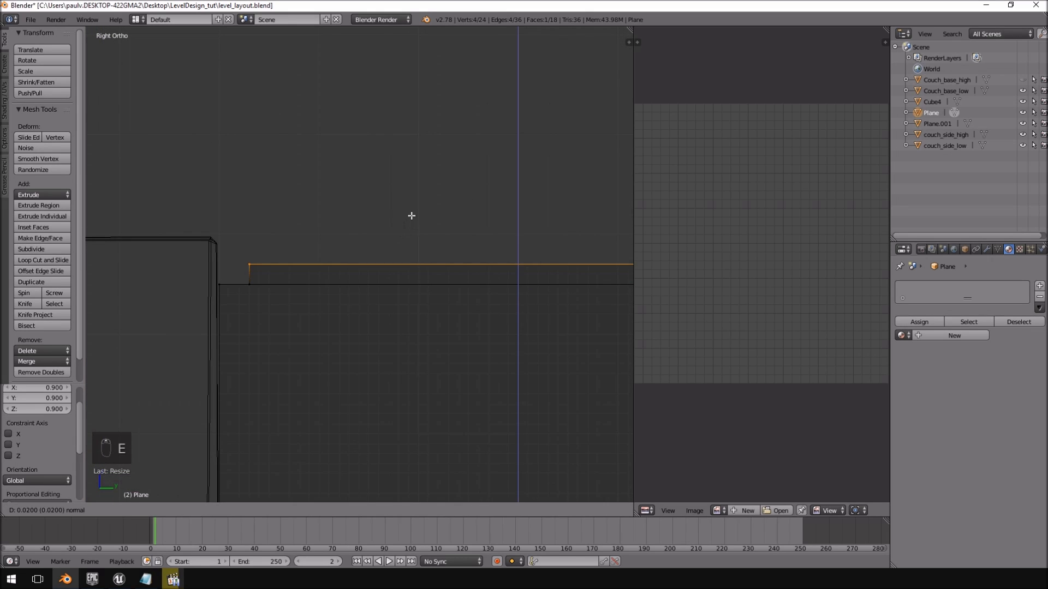
{"action": "left_click", "coordinate": [418, 220]}
Extrude the raised top face in place and scale the new face to 0.9 for an inset.
{"action": "key", "text": "e"}
{"action": "right_click", "coordinate": [513, 294]}
{"action": "key", "text": "s"}
{"action": "left_click", "coordinate": [534, 320]}
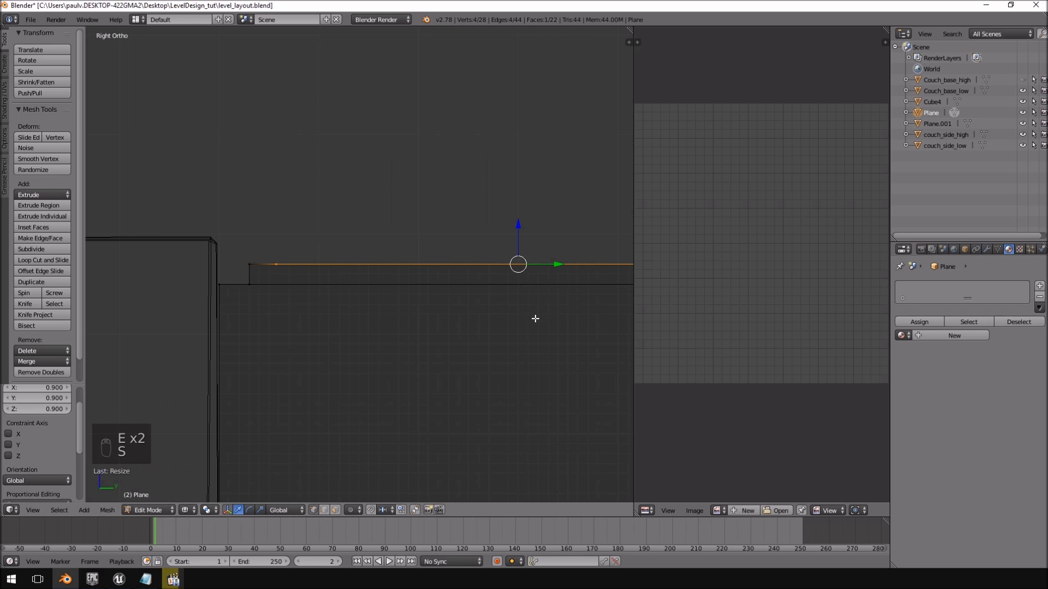
Enlarge the inset face slightly to narrow the border around it, and snap it to the grid.
{"action": "scroll", "coordinate": [531, 319], "scroll_direction": "up", "scroll_amount": 4}
{"action": "middle_click_drag", "start_coordinate": [269, 282], "coordinate": [356, 304], "text": "shift"}
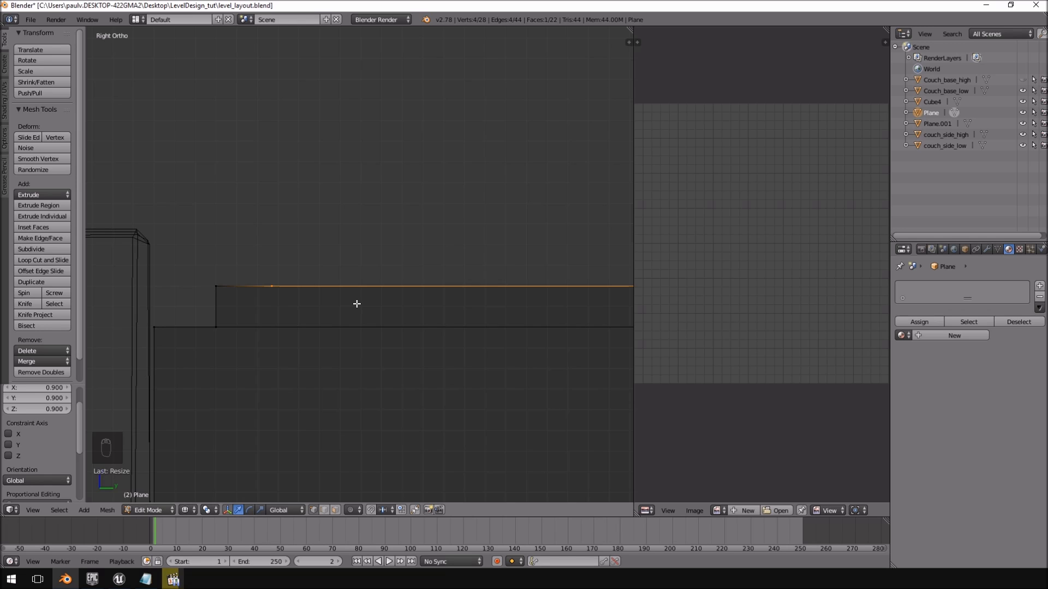
{"action": "key", "text": "s"}
{"action": "left_click", "coordinate": [338, 294]}
{"action": "key", "text": "shift+s"}
{"action": "left_click", "coordinate": [339, 295]}
Extrude the inset top face 0.02 upward.
{"action": "scroll", "coordinate": [344, 326], "scroll_direction": "down", "scroll_amount": 4}
{"action": "key", "text": "e"}
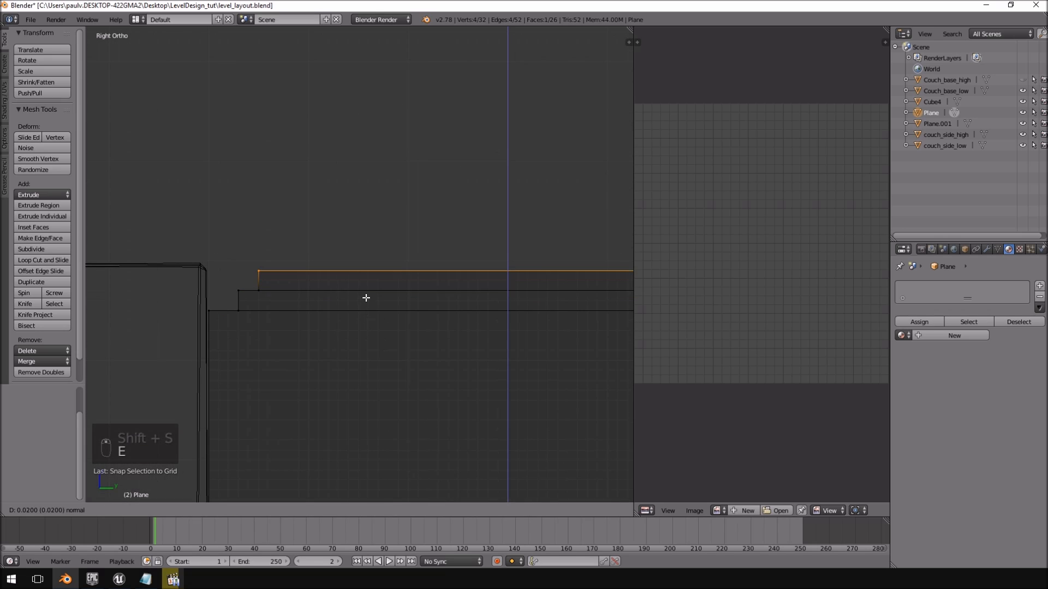
{"action": "left_click", "coordinate": [365, 297]}
Extrude the raised face in place, widen it until it lines up with the lower slab's edges, and snap it to the grid.
{"action": "key", "text": "e"}
{"action": "left_click", "coordinate": [395, 281]}
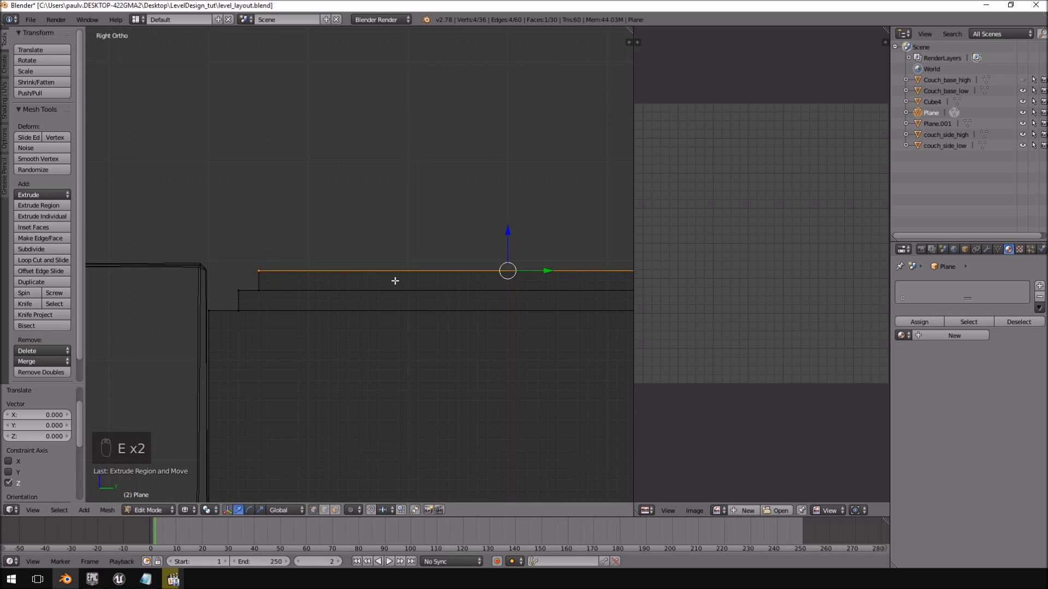
{"action": "key", "text": "s"}
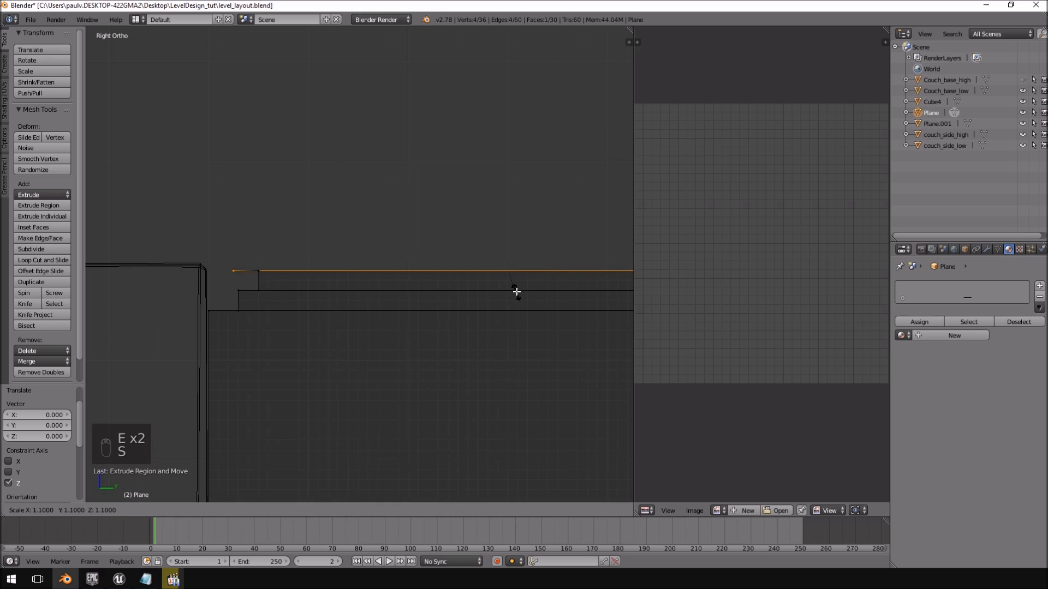
{"action": "left_click", "coordinate": [516, 292]}
{"action": "scroll", "coordinate": [363, 290], "scroll_direction": "up", "scroll_amount": 4}
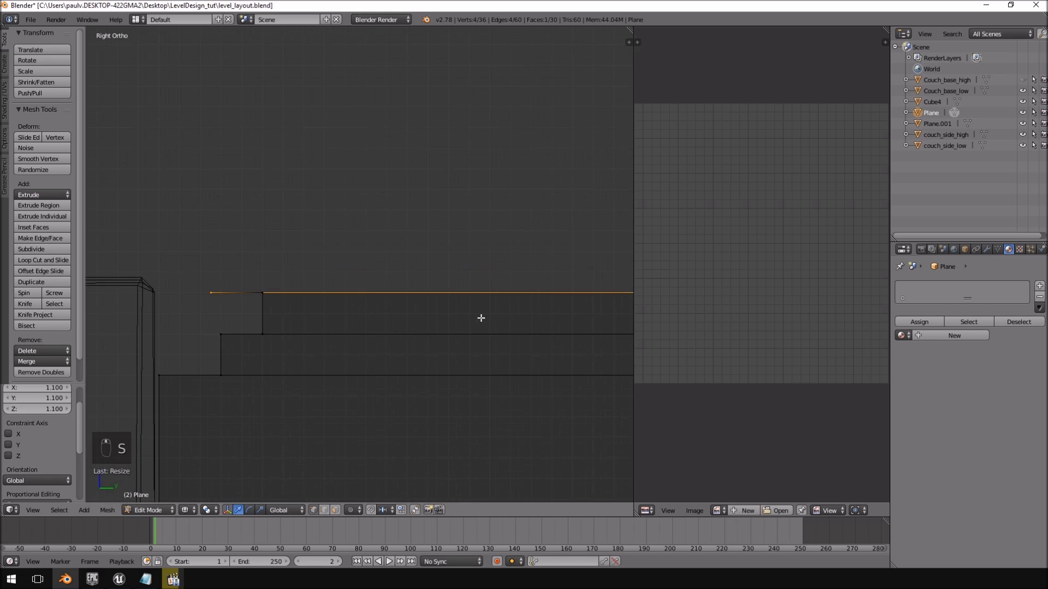
{"action": "key", "text": "s"}
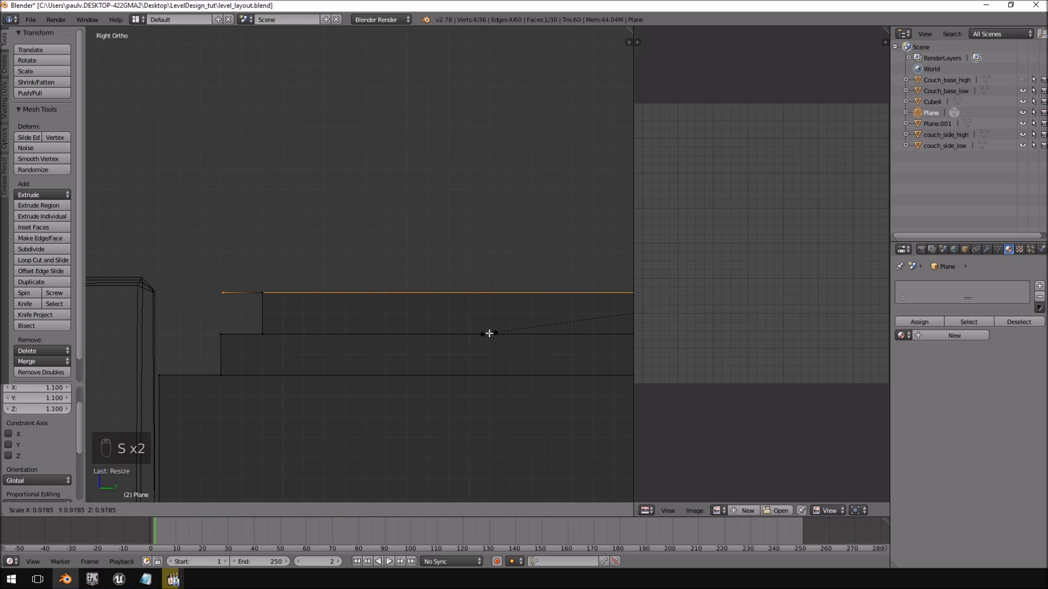
{"action": "left_click", "coordinate": [489, 333]}
{"action": "key", "text": "shift+s"}
{"action": "left_click", "coordinate": [490, 334]}
{"action": "key", "text": "e"}
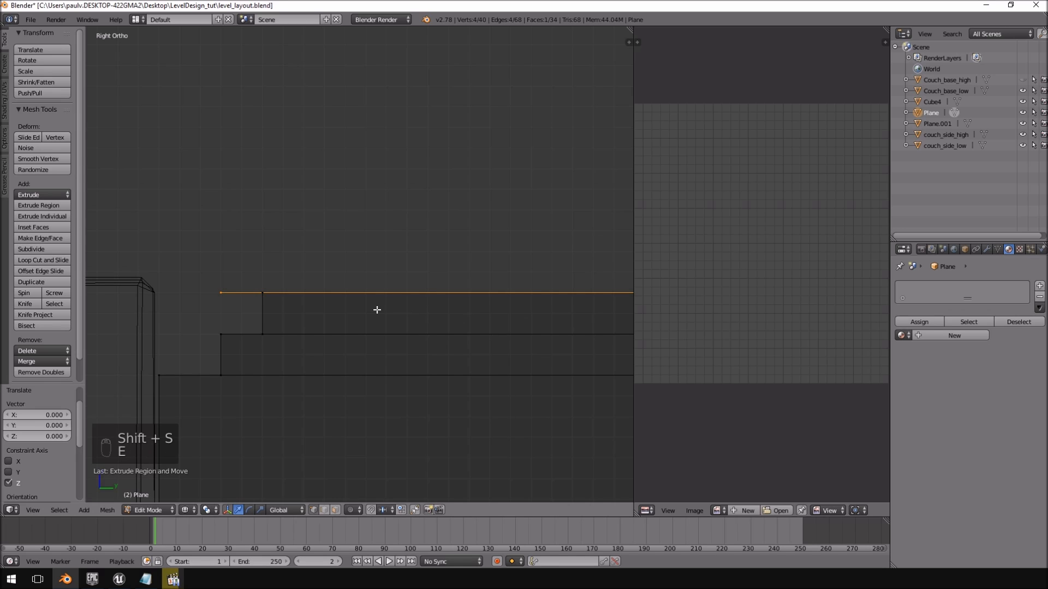
{"action": "key", "text": "f"}
{"action": "key", "text": "g"}
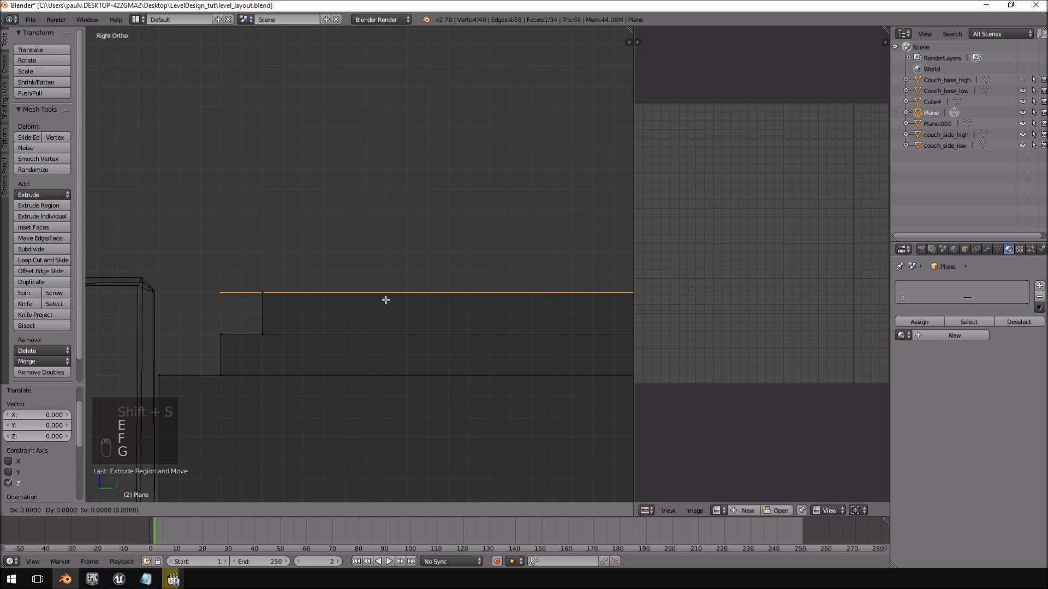
{"action": "key", "text": "g"}
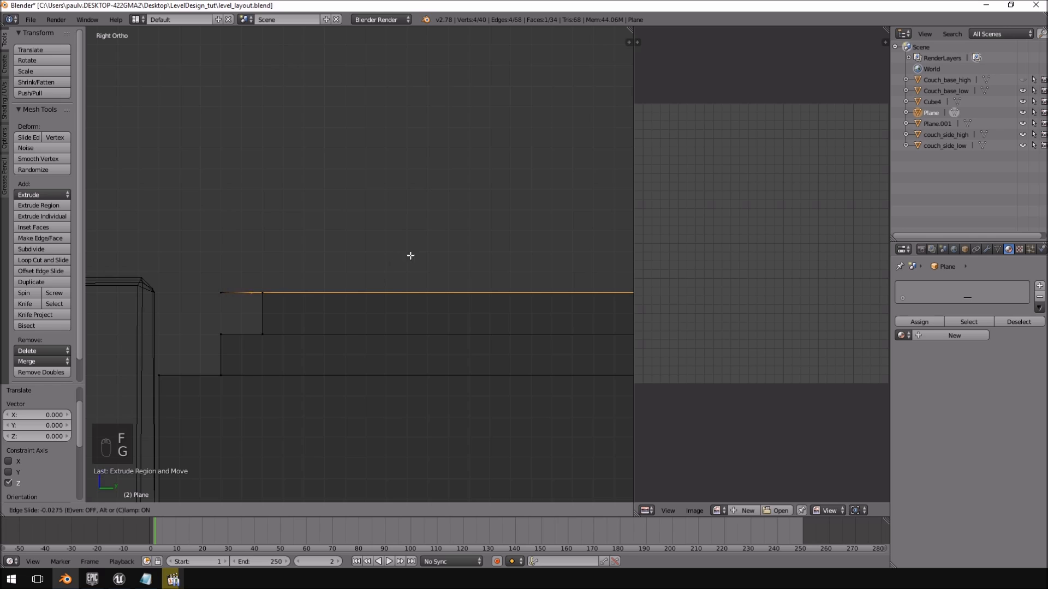
{"action": "right_click", "coordinate": [398, 286]}
{"action": "key", "text": "ctrl+z"}
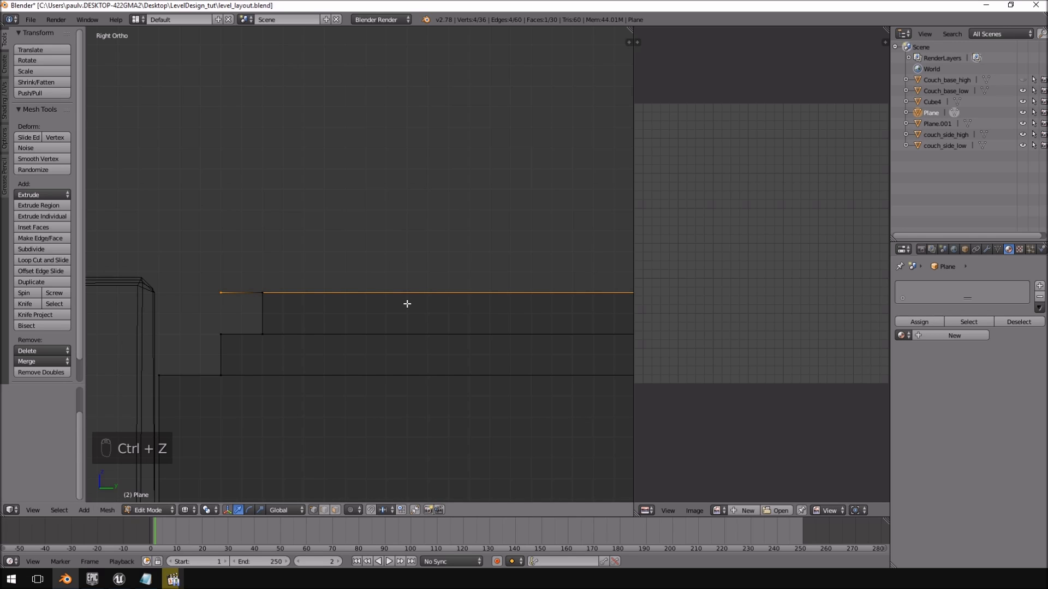
Extrude the widened face upward by the thickness of the layer below and snap it to the grid.
{"action": "key", "text": "e"}
{"action": "left_click", "coordinate": [402, 266]}
{"action": "key", "text": "shift+s"}
{"action": "left_click", "coordinate": [402, 266]}
{"action": "scroll", "coordinate": [399, 282], "scroll_direction": "down", "scroll_amount": 7}
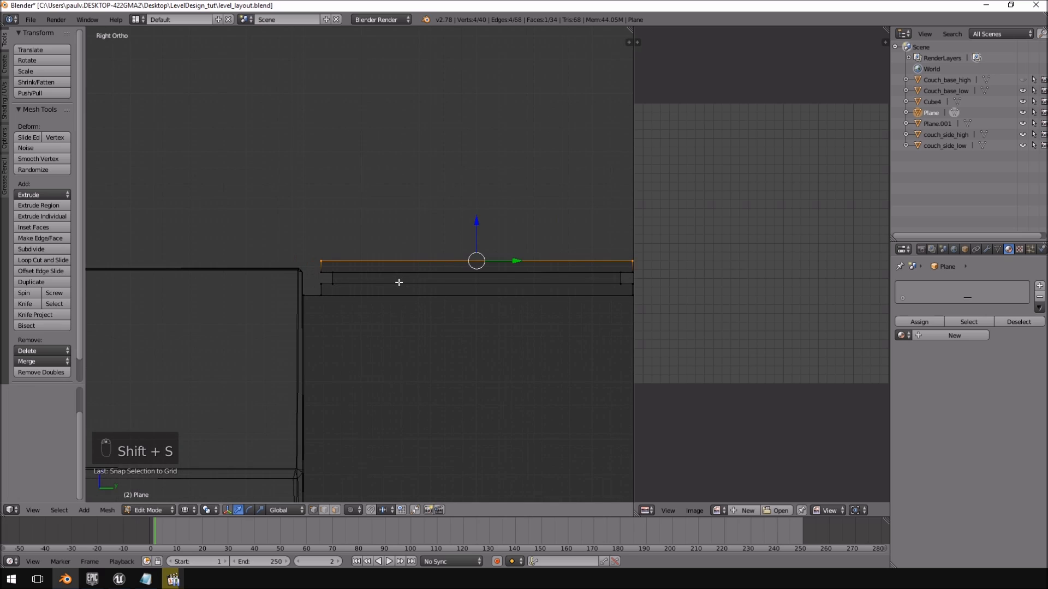
Examine the stacked top layers from several angles in solid shading and compare them with the cabinet in the Mirror's Edge Catalyst footage.
{"action": "middle_click_drag", "start_coordinate": [399, 282], "coordinate": [433, 291]}
{"action": "key", "text": "KP_3"}
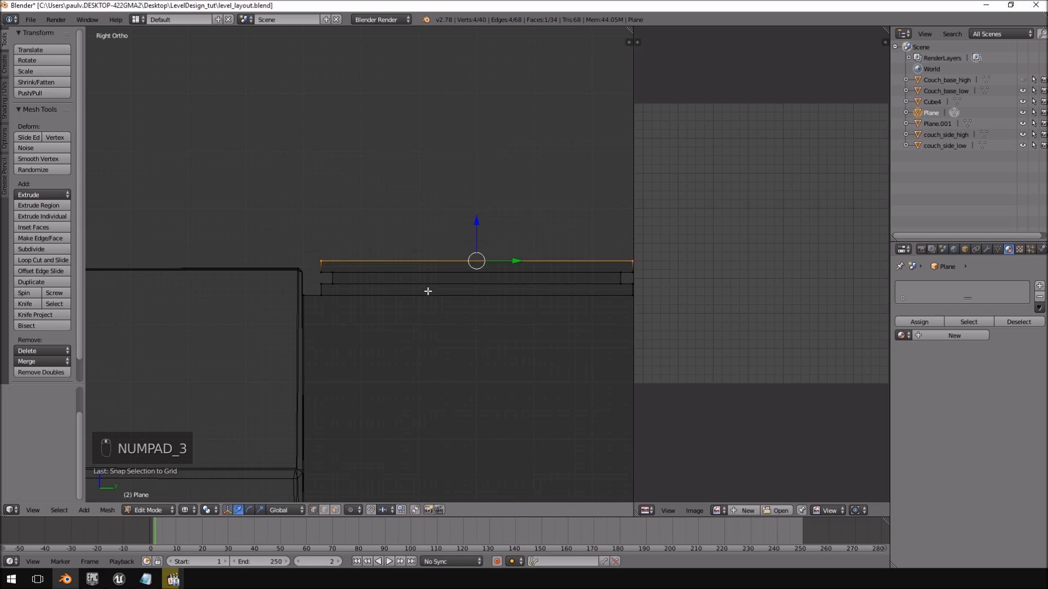
{"action": "key", "text": "KP_1"}
{"action": "key", "text": "z"}
{"action": "scroll", "coordinate": [428, 292], "scroll_direction": "up", "scroll_amount": 6}
{"action": "middle_click_drag", "start_coordinate": [420, 289], "coordinate": [255, 257]}
{"action": "key", "text": "KP_3"}
{"action": "key", "text": "KP_1"}
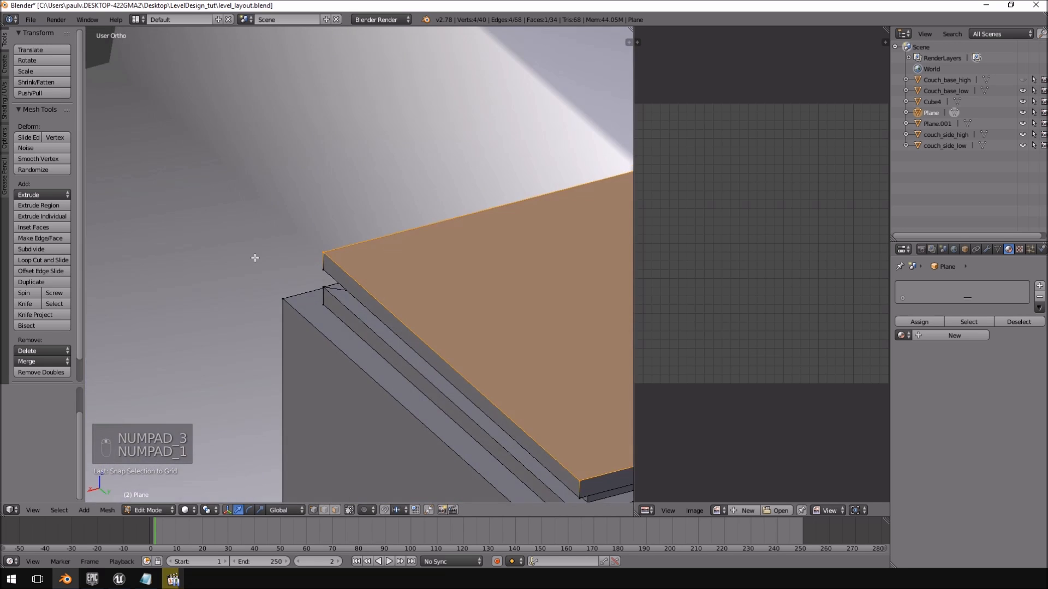
{"action": "scroll", "coordinate": [255, 257], "scroll_direction": "down", "scroll_amount": 5}
{"action": "scroll", "coordinate": [540, 439], "scroll_direction": "down", "scroll_amount": 3}
{"action": "middle_click_drag", "start_coordinate": [540, 439], "coordinate": [382, 328]}
{"action": "middle_click_drag", "start_coordinate": [281, 294], "coordinate": [501, 304]}
{"action": "scroll", "coordinate": [487, 309], "scroll_direction": "up", "scroll_amount": 7}
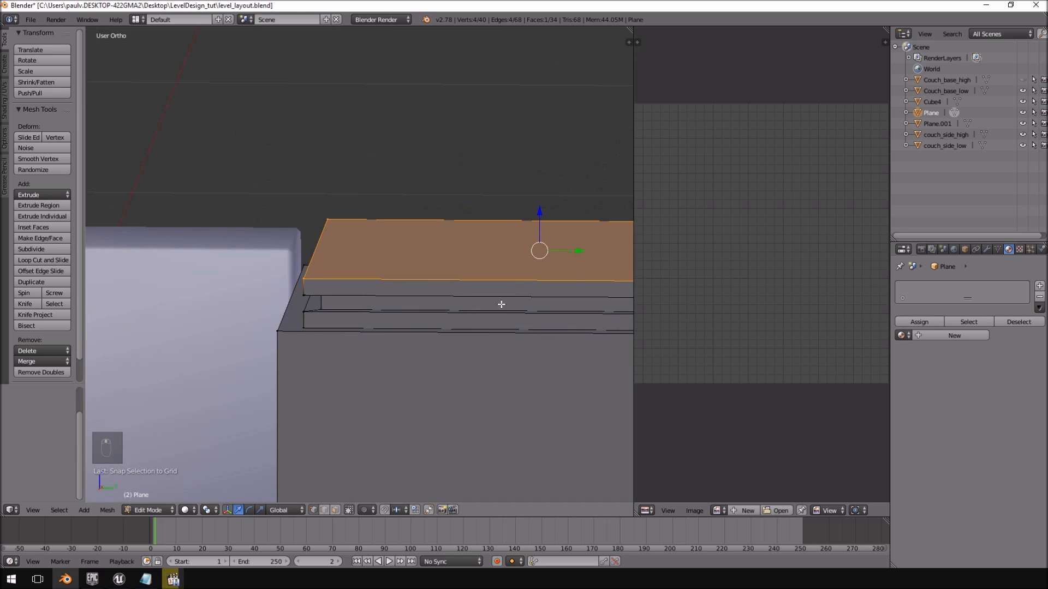
{"action": "key", "text": "alt+Tab"}
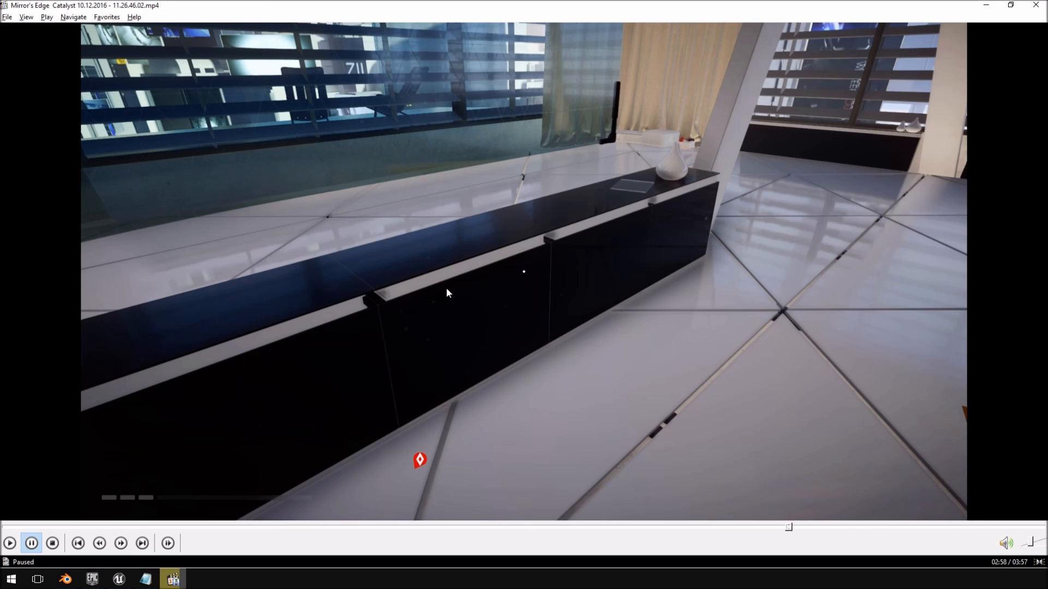
Back in Blender, move the positive X side of the stepped top layers 0.03 along X, flush with the cabinet body.
{"action": "key", "text": "KP_7"}
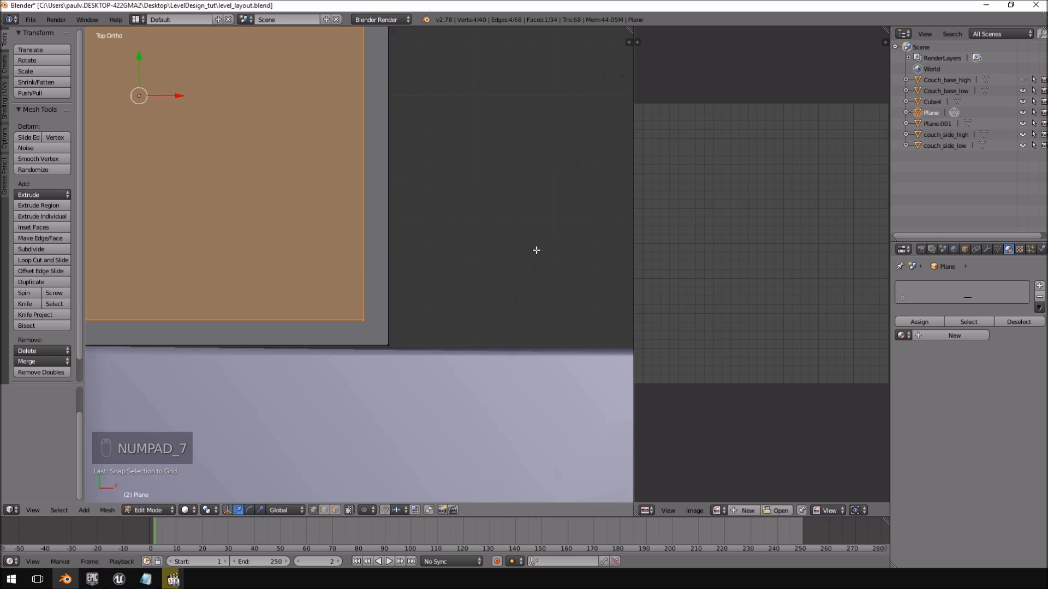
{"action": "scroll", "coordinate": [386, 176], "scroll_direction": "down", "scroll_amount": 2}
{"action": "scroll", "coordinate": [386, 175], "scroll_direction": "up", "scroll_amount": 1}
{"action": "key", "text": "z"}
{"action": "scroll", "coordinate": [499, 224], "scroll_direction": "up", "scroll_amount": 2}
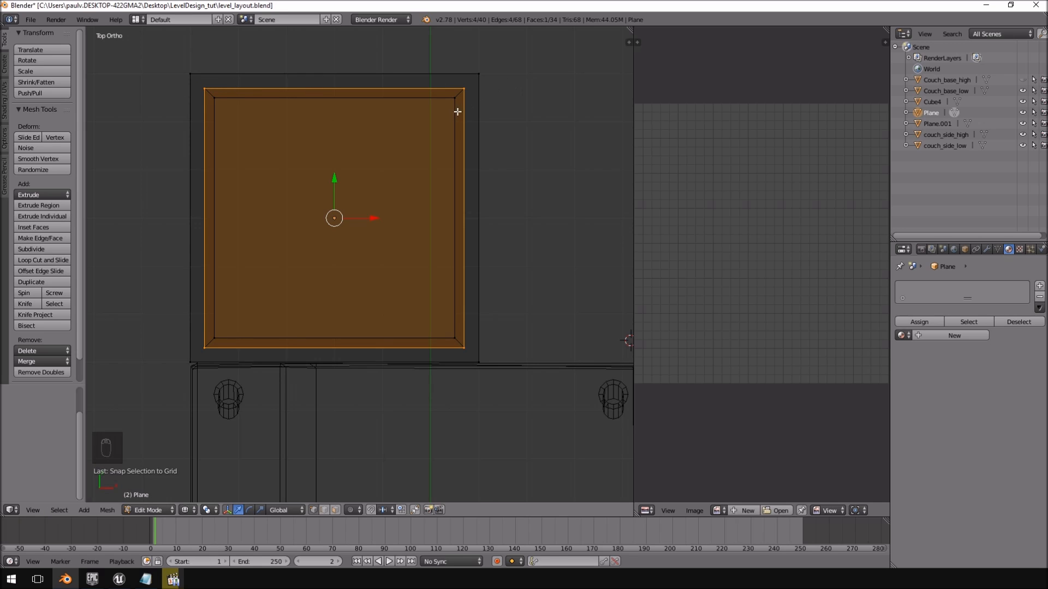
{"action": "key", "text": "a"}
{"action": "mouse_move", "coordinate": [484, 94]}
{"action": "left_mouse_down", "text": "ctrl"}
{"action": "mouse_move", "coordinate": [417, 216]}
{"action": "mouse_move", "coordinate": [445, 355]}
{"action": "mouse_move", "coordinate": [464, 349]}
{"action": "left_mouse_up", "text": "ctrl"}
{"action": "left_click_drag", "start_coordinate": [495, 221], "coordinate": [516, 219]}
Move the opposite side of the stepped top layers -0.03 along X, flush with the cabinet body.
{"action": "scroll", "coordinate": [573, 216], "scroll_direction": "up", "scroll_amount": 5}
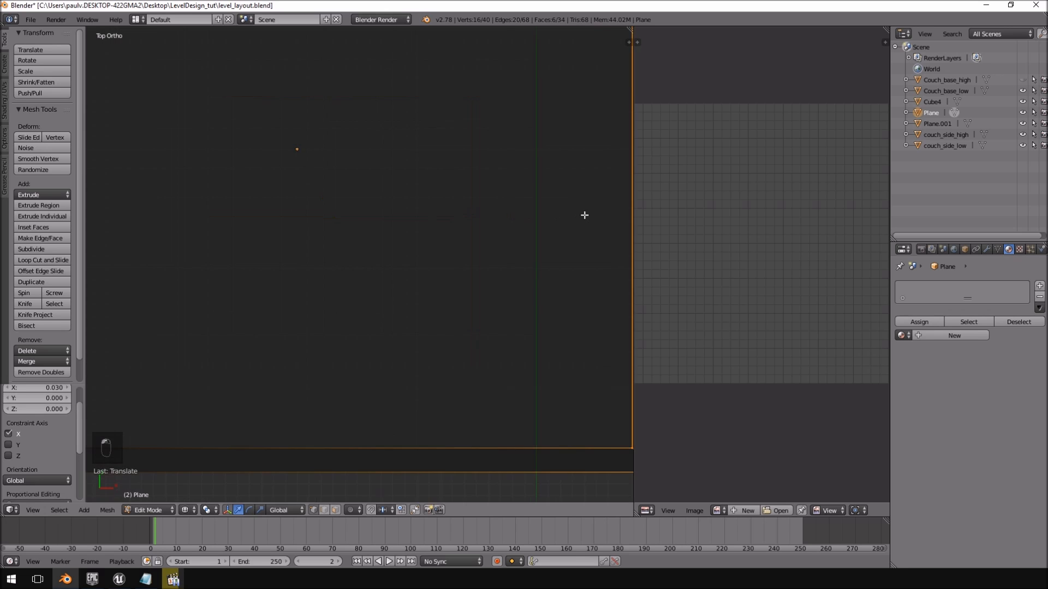
{"action": "middle_click_drag", "start_coordinate": [584, 215], "coordinate": [277, 115], "text": "shift"}
{"action": "scroll", "coordinate": [328, 181], "scroll_direction": "up", "scroll_amount": 2}
{"action": "scroll", "coordinate": [328, 205], "scroll_direction": "down", "scroll_amount": 8}
{"action": "middle_click_drag", "start_coordinate": [208, 189], "coordinate": [329, 218], "text": "shift"}
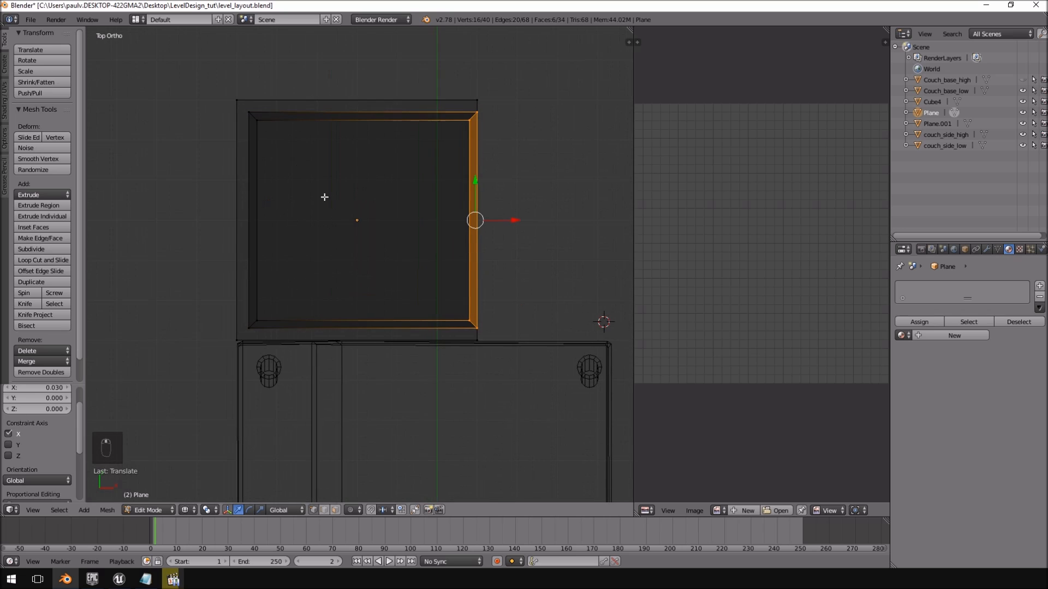
{"action": "key", "text": "a"}
{"action": "mouse_move", "coordinate": [247, 107]}
{"action": "left_mouse_down", "text": "ctrl"}
{"action": "mouse_move", "coordinate": [232, 297]}
{"action": "mouse_move", "coordinate": [253, 332]}
{"action": "mouse_move", "coordinate": [289, 332]}
{"action": "left_mouse_up", "text": "ctrl"}
{"action": "left_click_drag", "start_coordinate": [292, 216], "coordinate": [276, 221]}
Select the uppermost slab with the top edge of the recess and raise it 0.02 along Z for a taller groove.
{"action": "mouse_move", "coordinate": [393, 199]}
{"action": "middle_mouse_down"}
{"action": "mouse_move", "coordinate": [363, 150]}
{"action": "mouse_move", "coordinate": [442, 227]}
{"action": "mouse_move", "coordinate": [377, 206]}
{"action": "mouse_move", "coordinate": [299, 217]}
{"action": "mouse_move", "coordinate": [294, 229]}
{"action": "middle_mouse_up"}
{"action": "key", "text": "z"}
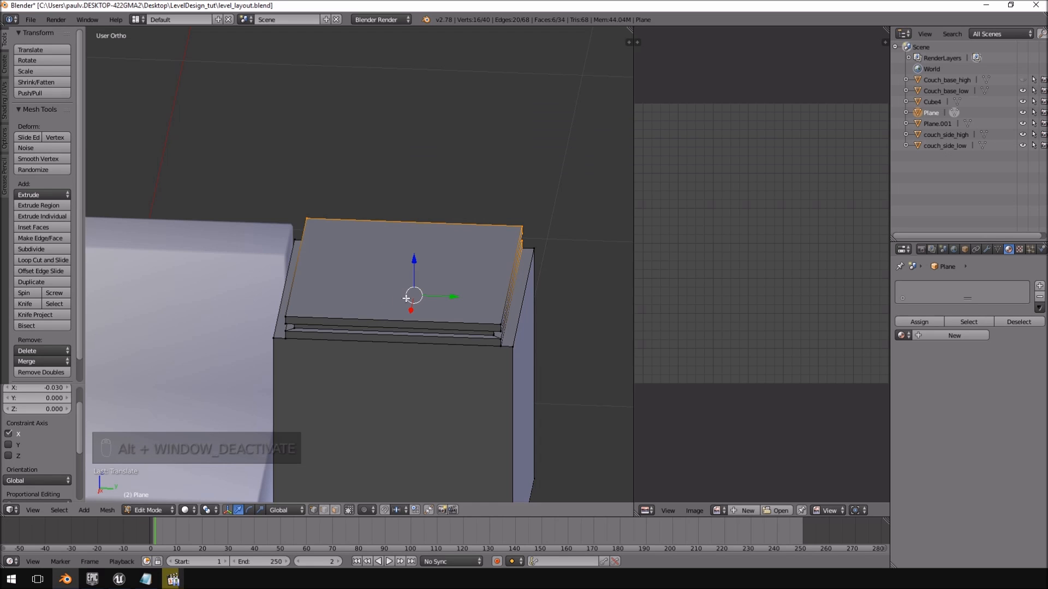
{"action": "middle_click_drag", "start_coordinate": [452, 272], "coordinate": [543, 315]}
{"action": "scroll", "coordinate": [543, 316], "scroll_direction": "up", "scroll_amount": 3}
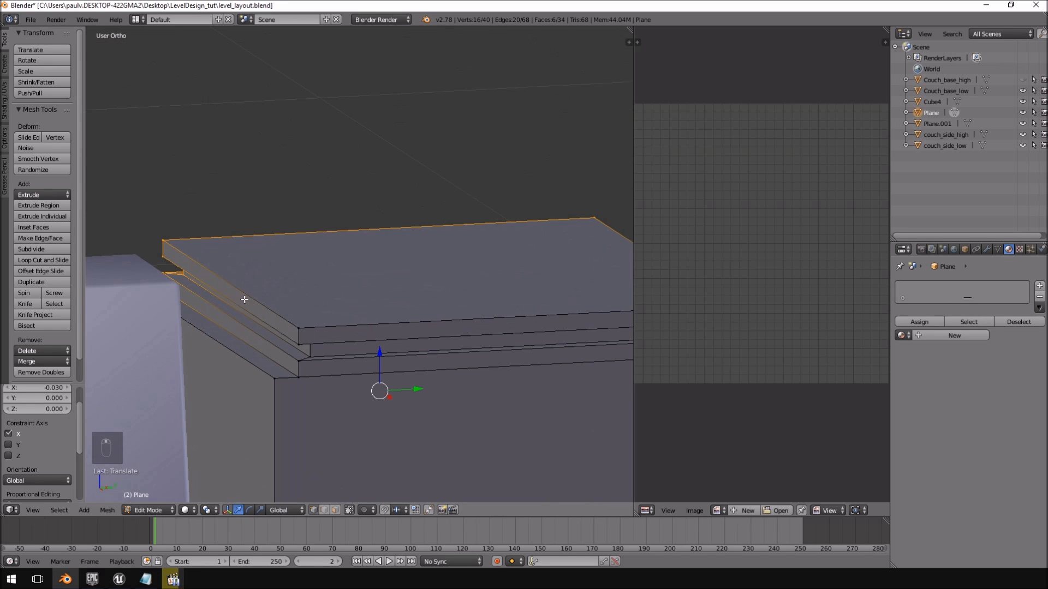
{"action": "right_click", "coordinate": [298, 329]}
{"action": "key", "text": "KP_1"}
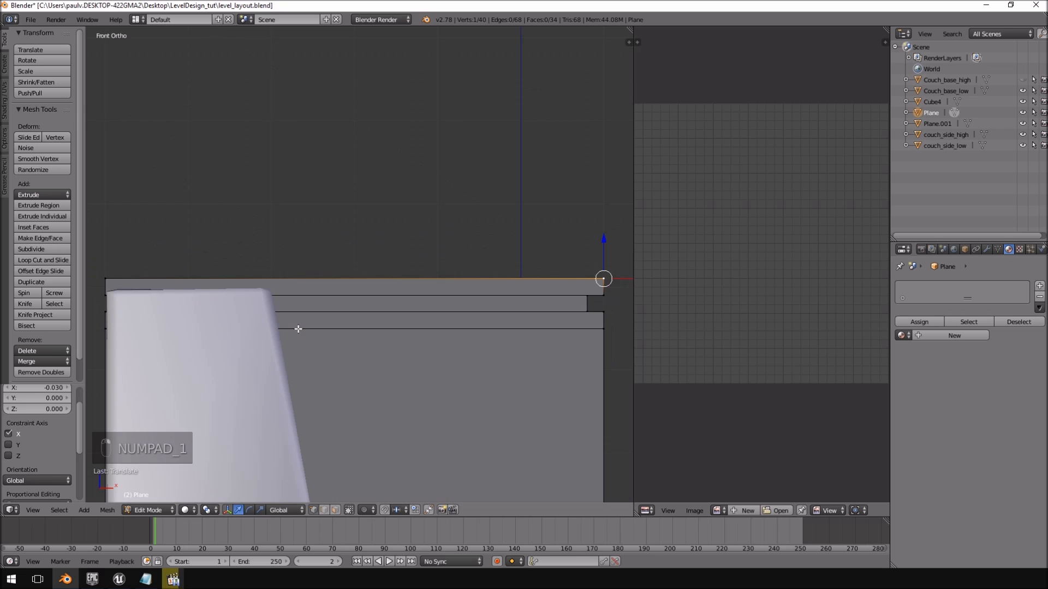
{"action": "key", "text": "KP_3"}
{"action": "scroll", "coordinate": [298, 329], "scroll_direction": "down", "scroll_amount": 3}
{"action": "scroll", "coordinate": [287, 279], "scroll_direction": "up", "scroll_amount": 2}
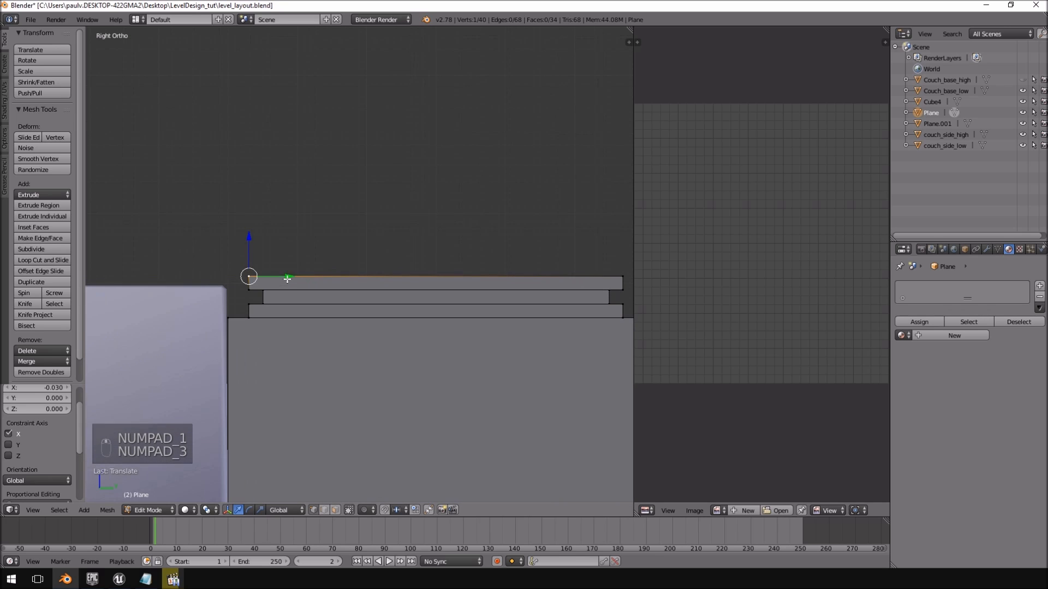
{"action": "key", "text": "z"}
{"action": "mouse_move", "coordinate": [269, 256]}
{"action": "left_mouse_down", "text": "ctrl"}
{"action": "mouse_move", "coordinate": [238, 300]}
{"action": "mouse_move", "coordinate": [251, 300]}
{"action": "left_mouse_up", "text": "ctrl"}
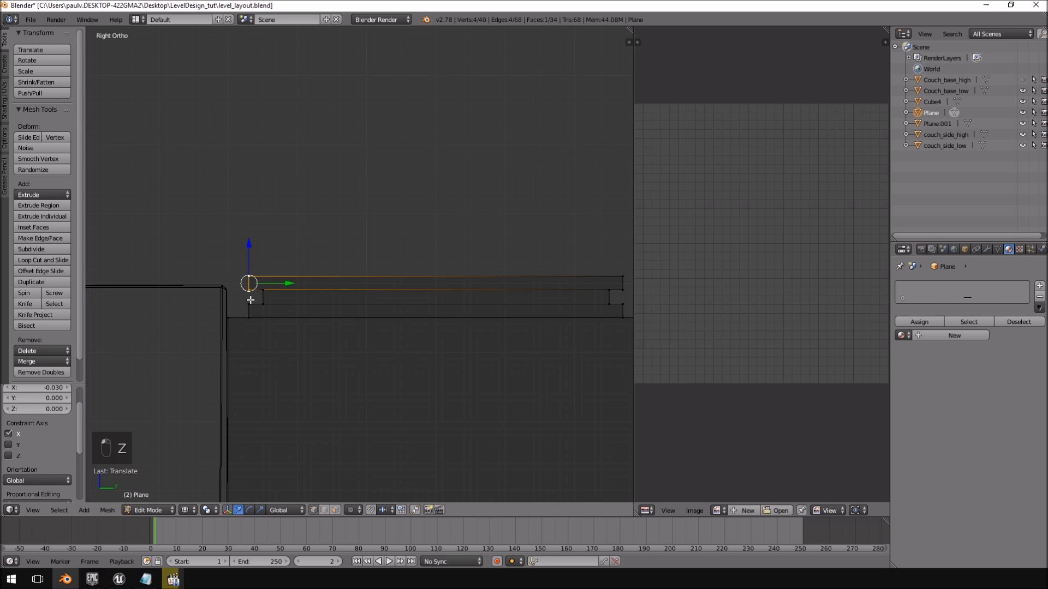
{"action": "middle_click_drag", "start_coordinate": [384, 292], "coordinate": [248, 289], "text": "shift"}
{"action": "left_click_drag", "start_coordinate": [430, 289], "coordinate": [449, 297], "text": "ctrl"}
{"action": "middle_click_drag", "start_coordinate": [213, 302], "coordinate": [351, 302], "text": "shift"}
{"action": "mouse_move", "coordinate": [259, 265]}
{"action": "left_mouse_down", "text": "ctrl"}
{"action": "mouse_move", "coordinate": [241, 297]}
{"action": "mouse_move", "coordinate": [254, 294]}
{"action": "left_mouse_up", "text": "ctrl"}
{"action": "left_click_drag", "start_coordinate": [413, 244], "coordinate": [413, 231]}
{"action": "scroll", "coordinate": [388, 274], "scroll_direction": "down", "scroll_amount": 4}
{"action": "scroll", "coordinate": [388, 274], "scroll_direction": "up", "scroll_amount": 3}
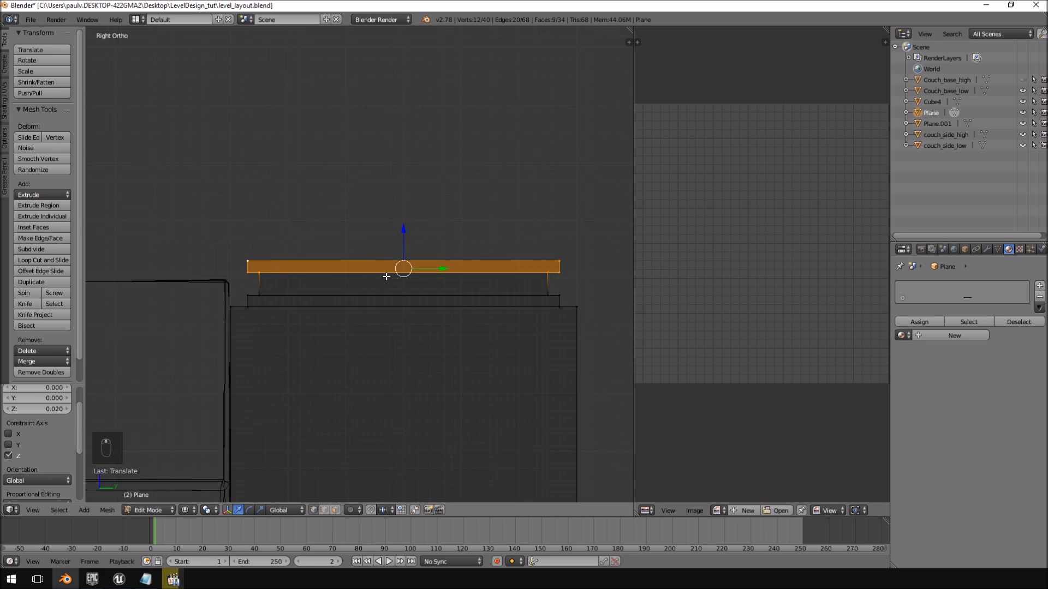
Check the stepped top in object mode, and select the four upper corner vertices of the uppermost slab in edit mode.
{"action": "key", "text": "Tab"}
{"action": "scroll", "coordinate": [385, 276], "scroll_direction": "up", "scroll_amount": 3}
{"action": "scroll", "coordinate": [352, 290], "scroll_direction": "down", "scroll_amount": 4}
{"action": "middle_click_drag", "start_coordinate": [349, 294], "coordinate": [399, 303]}
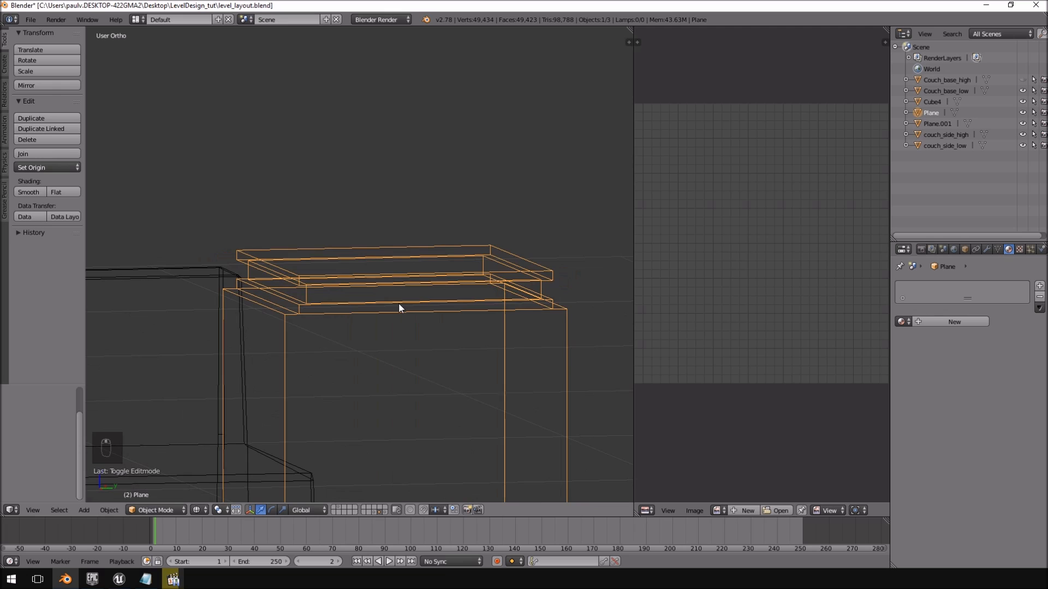
{"action": "key", "text": "KP_3"}
{"action": "scroll", "coordinate": [338, 270], "scroll_direction": "up", "scroll_amount": 4}
{"action": "key", "text": "Tab"}
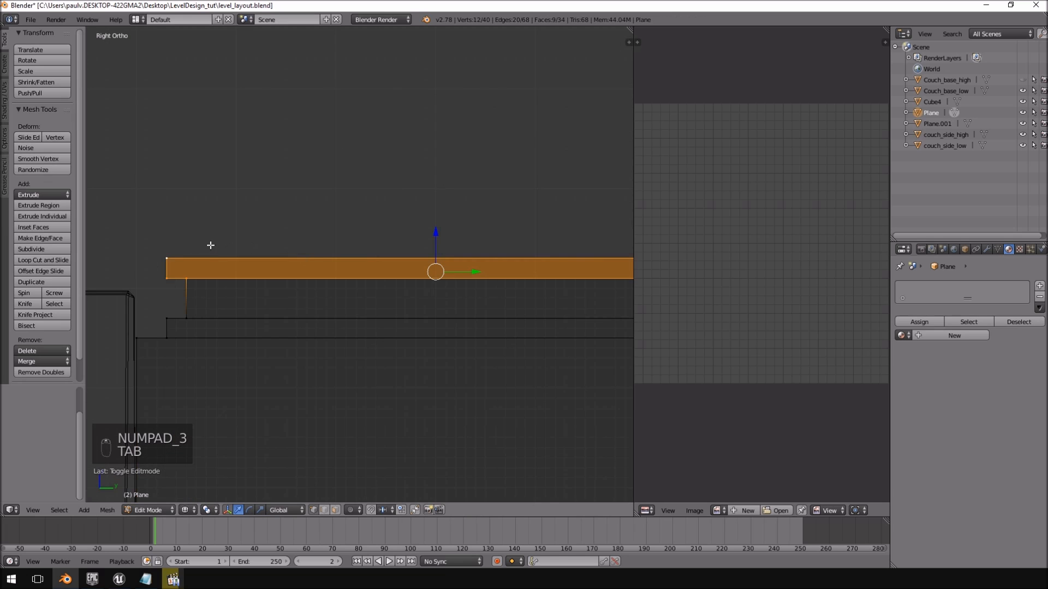
{"action": "right_click", "coordinate": [165, 257]}
{"action": "middle_click_drag", "start_coordinate": [392, 253], "coordinate": [204, 181]}
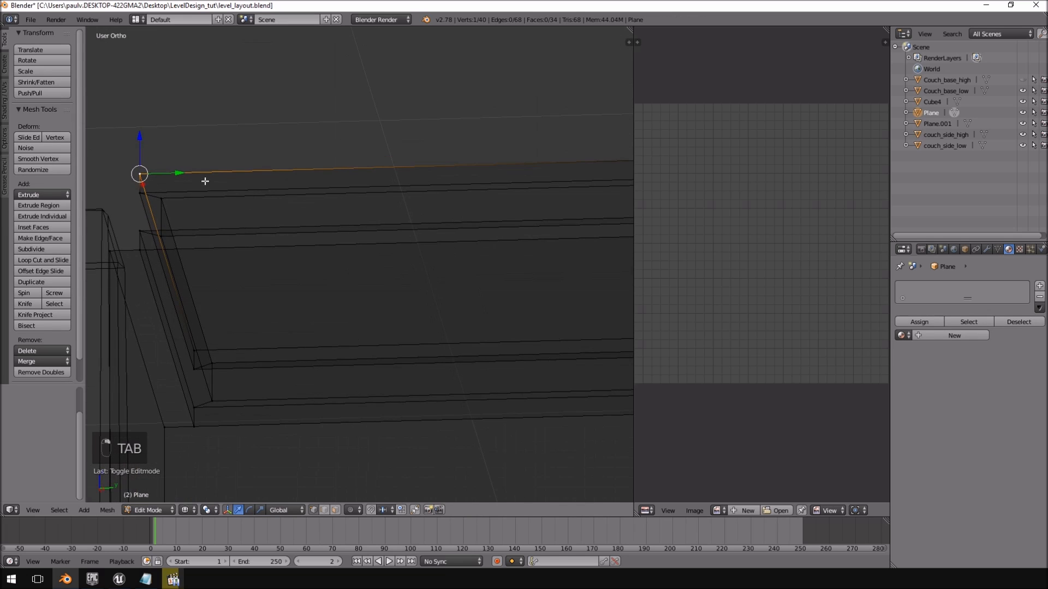
{"action": "middle_click_drag", "start_coordinate": [262, 297], "coordinate": [286, 362]}
{"action": "right_click", "coordinate": [249, 346], "text": "shift"}
{"action": "scroll", "coordinate": [532, 319], "scroll_direction": "up", "scroll_amount": 3}
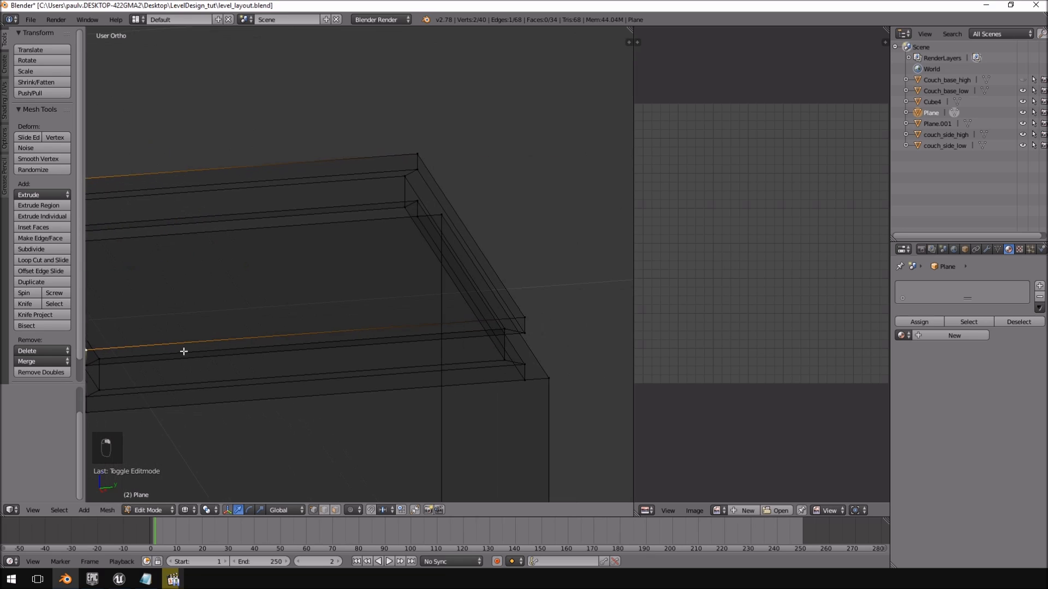
{"action": "right_click", "coordinate": [532, 319], "text": "shift"}
{"action": "right_click", "coordinate": [417, 138], "text": "shift"}
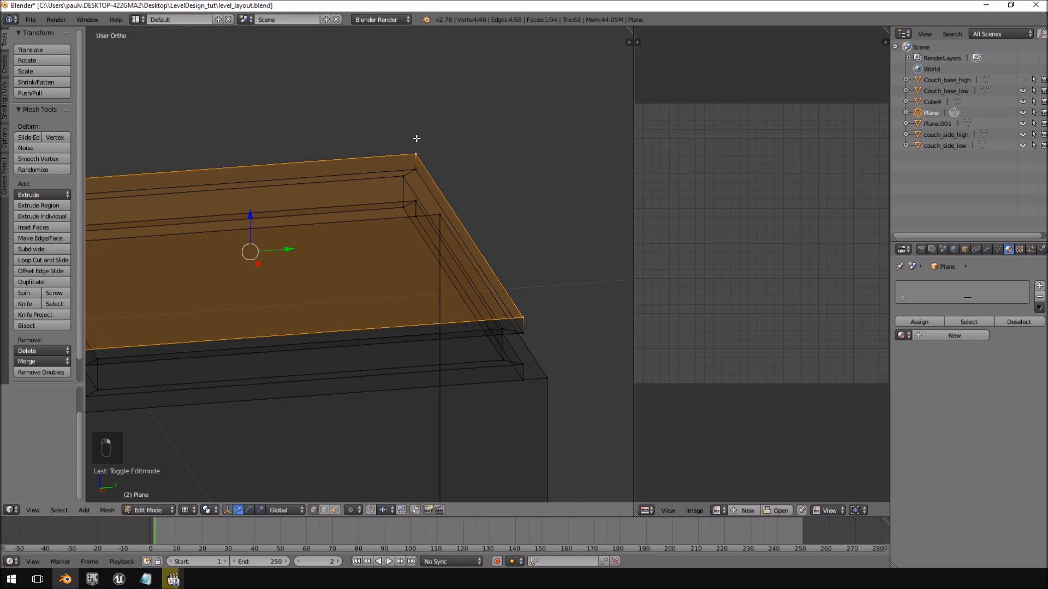
Duplicate the slab's top face in place at 1.1 scale and snap the copy to the grid.
{"action": "key", "text": "KP_3"}
{"action": "middle_click_drag", "start_coordinate": [413, 189], "coordinate": [537, 257], "text": "shift"}
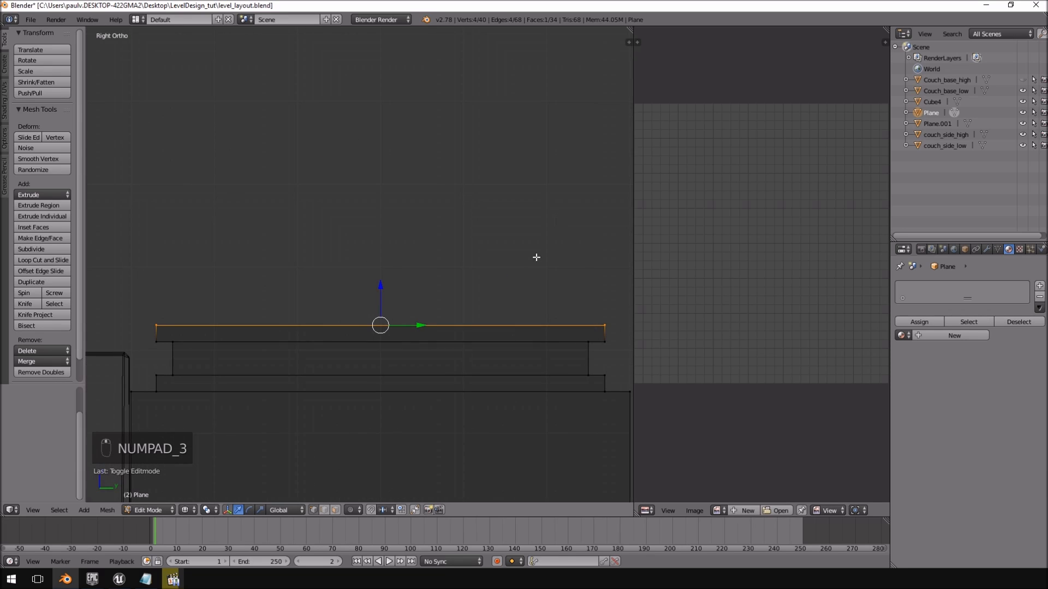
{"action": "key", "text": "shift+d"}
{"action": "right_click", "coordinate": [521, 295]}
{"action": "key", "text": "s"}
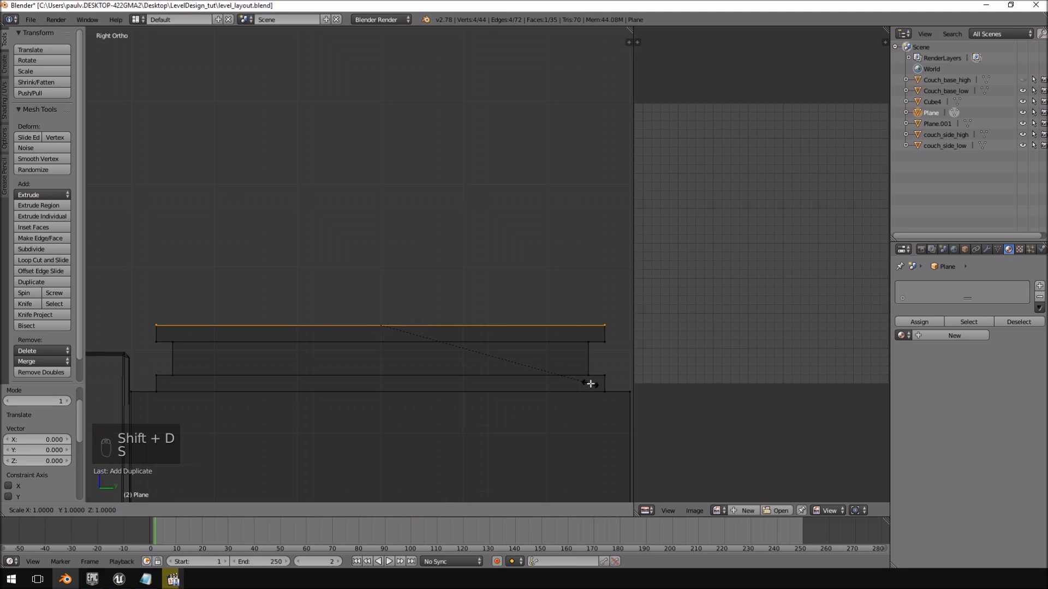
{"action": "left_click", "coordinate": [603, 420]}
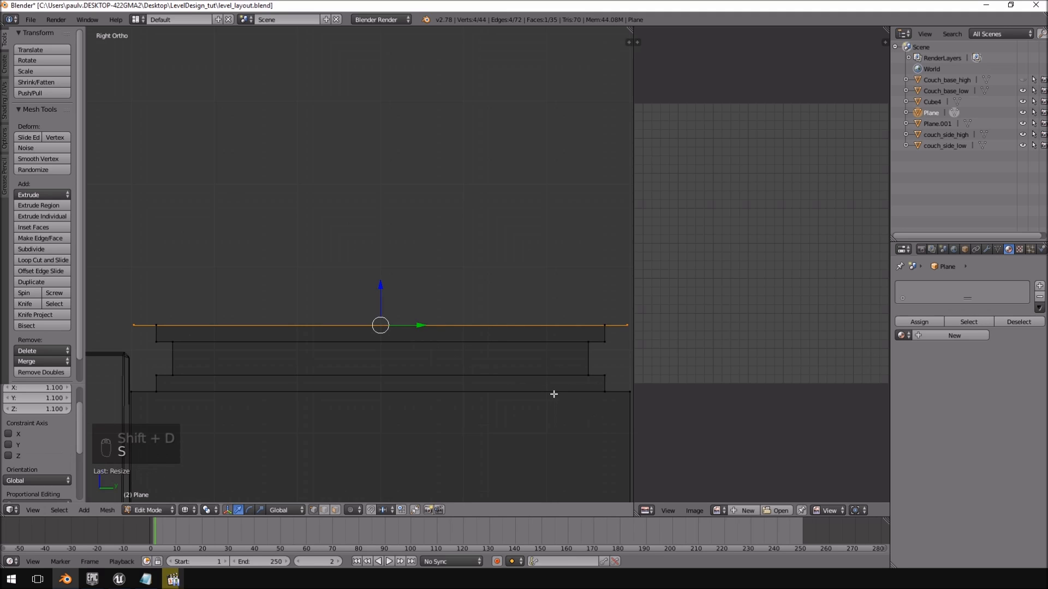
{"action": "key", "text": "shift+s"}
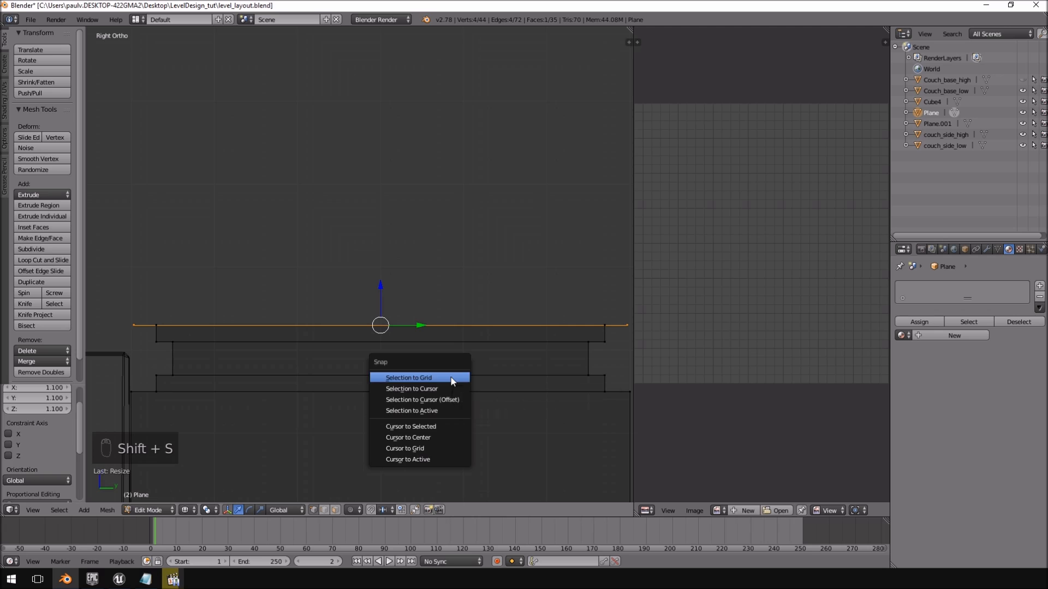
{"action": "left_click", "coordinate": [452, 378]}
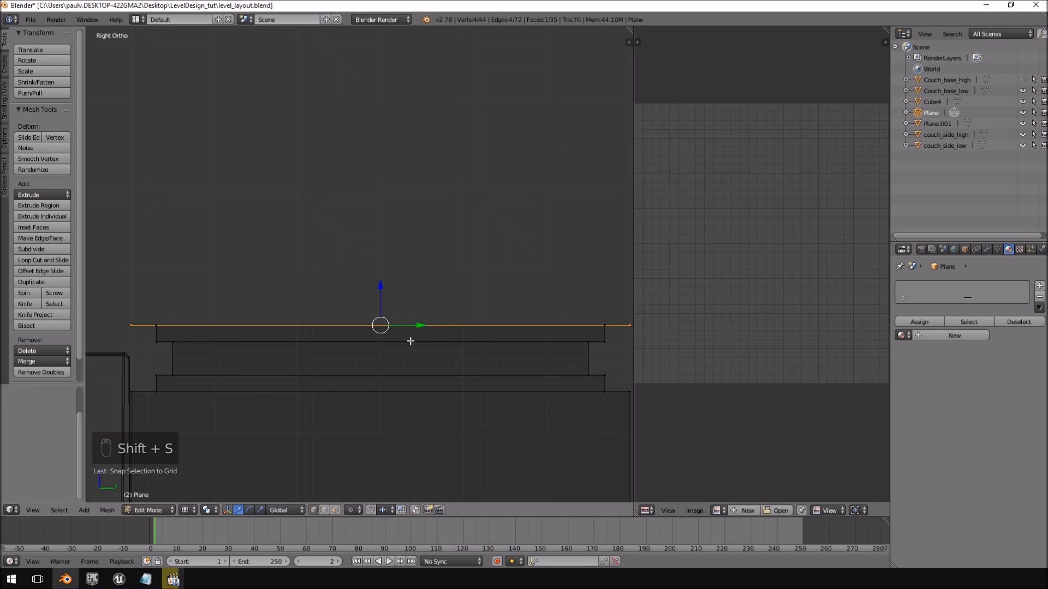
Extrude the wider duplicated face upward into a top plate and view the cabinet in object mode with solid shading.
{"action": "key", "text": "e"}
{"action": "left_click", "coordinate": [411, 321]}
{"action": "scroll", "coordinate": [412, 323], "scroll_direction": "up", "scroll_amount": 2, "text": "ctrl"}
{"action": "mouse_move", "coordinate": [411, 323]}
{"action": "middle_mouse_down"}
{"action": "mouse_move", "coordinate": [549, 315]}
{"action": "mouse_move", "coordinate": [285, 309]}
{"action": "middle_mouse_up"}
{"action": "key", "text": "Tab"}
{"action": "scroll", "coordinate": [431, 326], "scroll_direction": "down", "scroll_amount": 5}
{"action": "key", "text": "z"}
{"action": "key", "text": "KP_3"}
{"action": "key", "text": "KP_1"}
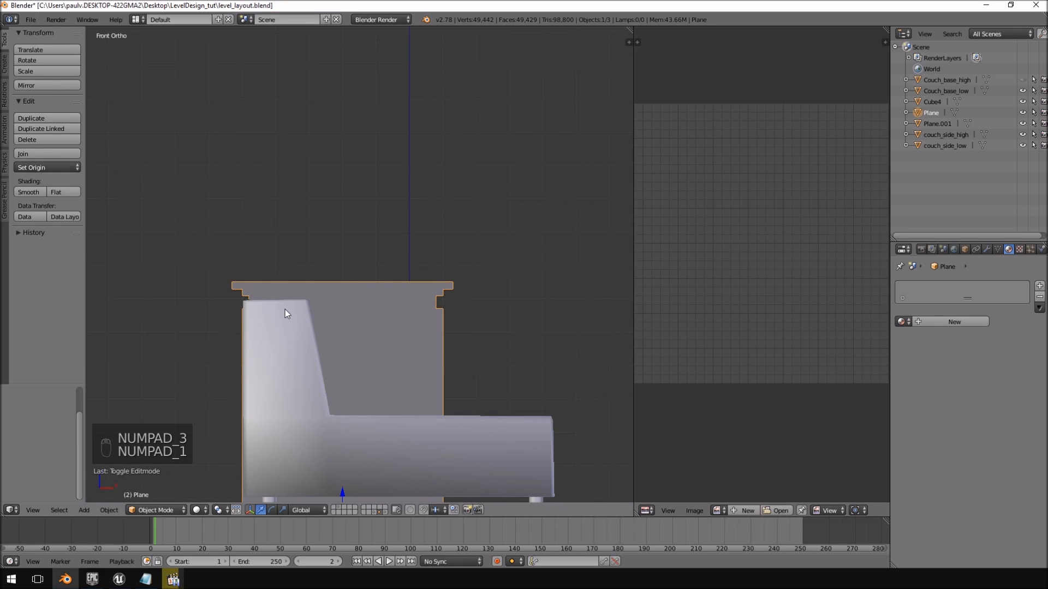
Try to move the edge vertices at one end of the top plate inward by 0.03 along X.
{"action": "scroll", "coordinate": [317, 293], "scroll_direction": "up", "scroll_amount": 3}
{"action": "key", "text": "Tab"}
{"action": "scroll", "coordinate": [325, 235], "scroll_direction": "up", "scroll_amount": 9}
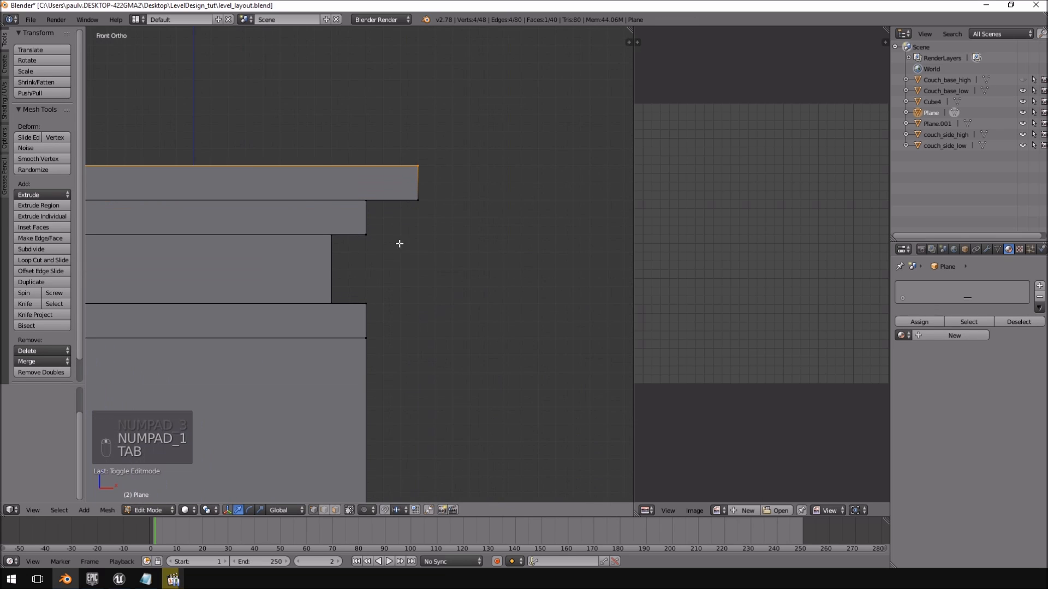
{"action": "key", "text": "a"}
{"action": "key", "text": "a"}
{"action": "right_click", "coordinate": [436, 207]}
{"action": "left_click_drag", "start_coordinate": [459, 182], "coordinate": [410, 184]}
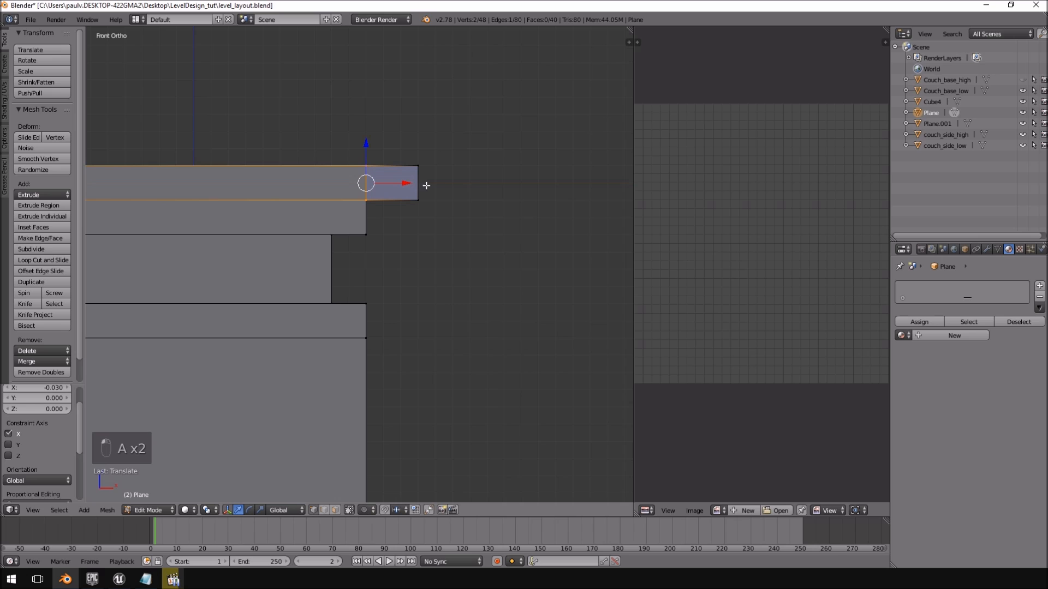
{"action": "key", "text": "ctrl+z"}
Pull both ends of the top plate inward along X, flush with the slab beneath it, using wireframe selection.
{"action": "key", "text": "z"}
{"action": "left_click_drag", "start_coordinate": [455, 182], "coordinate": [400, 185]}
{"action": "middle_click_drag", "start_coordinate": [259, 252], "coordinate": [183, 275], "text": "shift"}
{"action": "key", "text": "a"}
{"action": "mouse_move", "coordinate": [361, 134]}
{"action": "left_mouse_down", "text": "ctrl"}
{"action": "mouse_move", "coordinate": [332, 295]}
{"action": "mouse_move", "coordinate": [367, 214]}
{"action": "mouse_move", "coordinate": [416, 211]}
{"action": "left_mouse_up", "text": "ctrl"}
{"action": "mouse_move", "coordinate": [416, 211]}
{"action": "middle_mouse_down"}
{"action": "mouse_move", "coordinate": [524, 362]}
{"action": "mouse_move", "coordinate": [411, 354]}
{"action": "middle_mouse_up"}
{"action": "key", "text": "Tab"}
{"action": "key", "text": "z"}
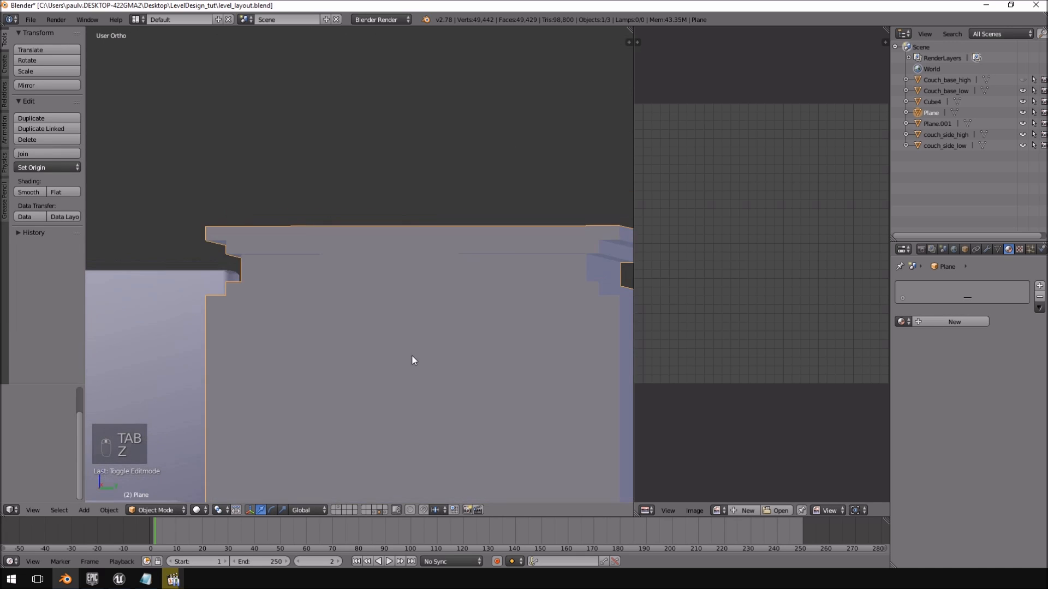
Compare the cabinet's stepped corner with the paused Mirror's Edge Catalyst footage.
{"action": "middle_click_drag", "start_coordinate": [279, 270], "coordinate": [446, 325]}
{"action": "key", "text": "Tab"}
{"action": "scroll", "coordinate": [502, 272], "scroll_direction": "down", "scroll_amount": 5}
{"action": "key", "text": "alt+Tab"}
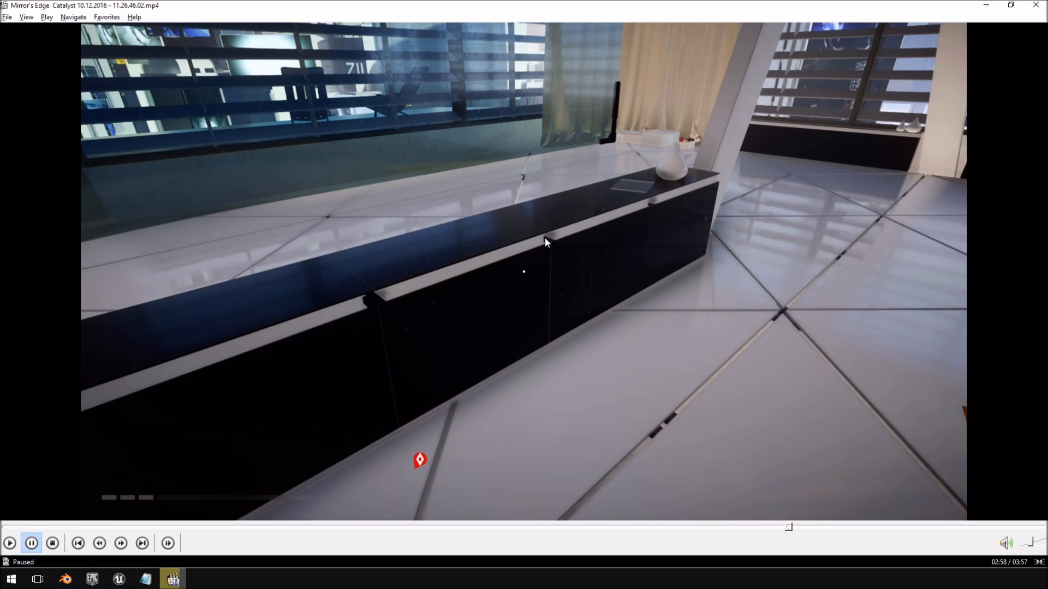
{"action": "key", "text": "alt+Tab"}
{"action": "scroll", "coordinate": [437, 299], "scroll_direction": "up", "scroll_amount": 5}
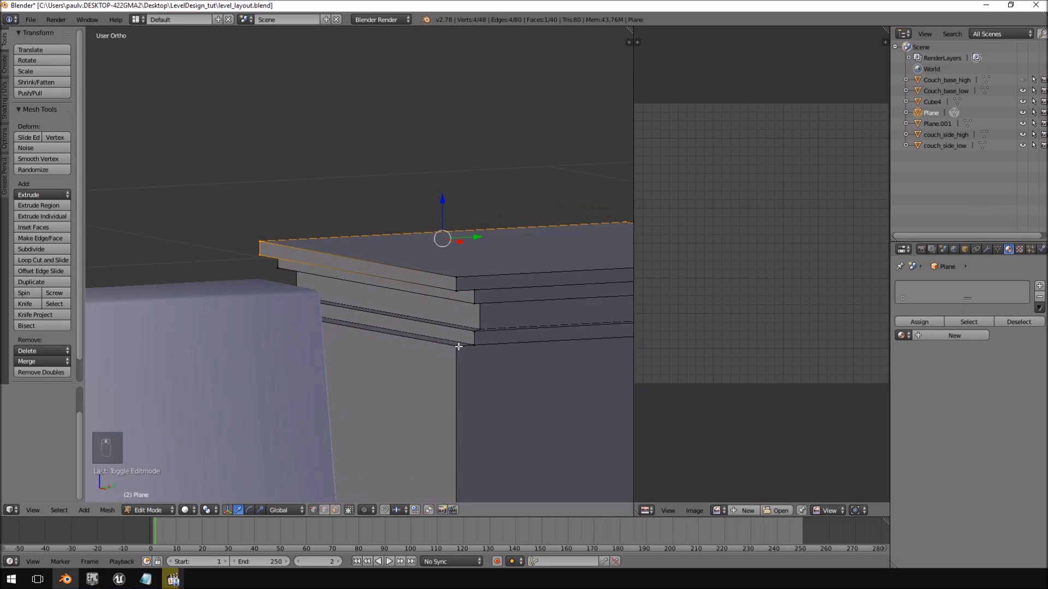
{"action": "right_click", "coordinate": [442, 294]}
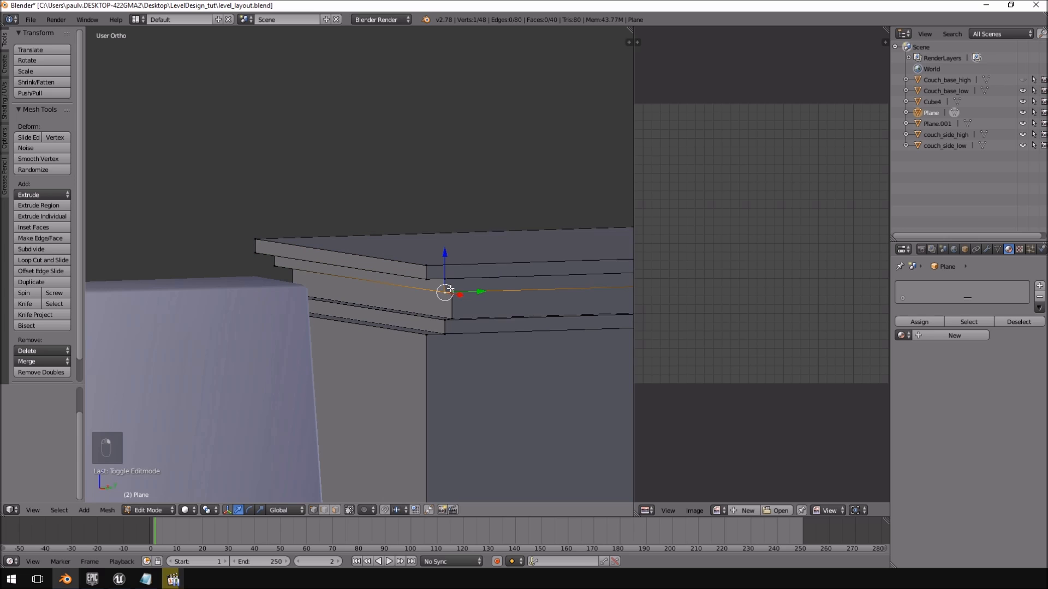
{"action": "key", "text": "alt+Tab"}
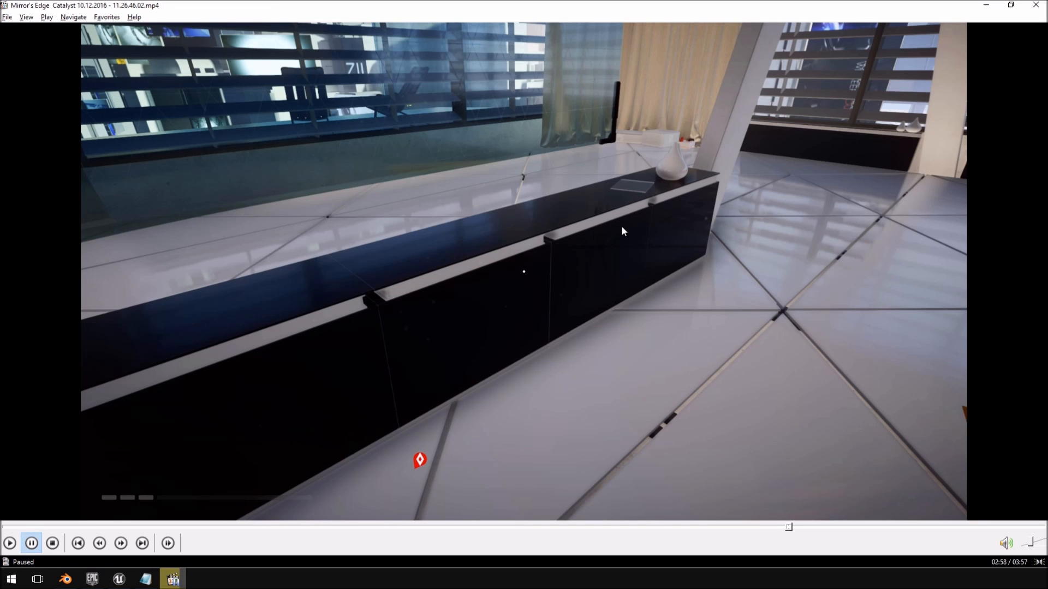
{"action": "key", "text": "alt+Tab"}
In the right wireframe view, lower the upper edge of the slab beneath the top plate by 0.01 along Z.
{"action": "key", "text": "KP_3"}
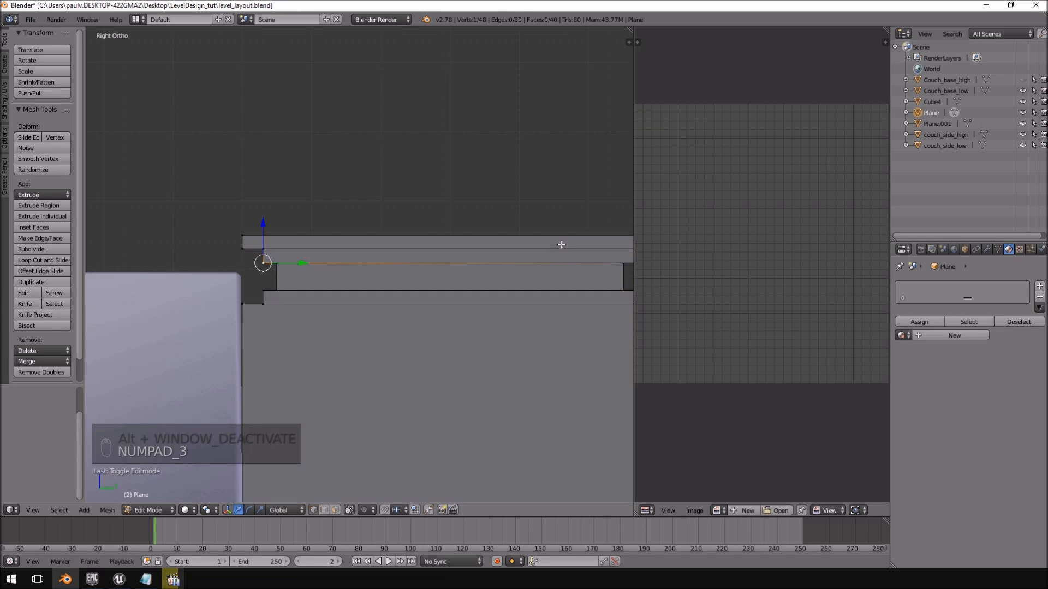
{"action": "scroll", "coordinate": [356, 304], "scroll_direction": "up", "scroll_amount": 4}
{"action": "key", "text": "z"}
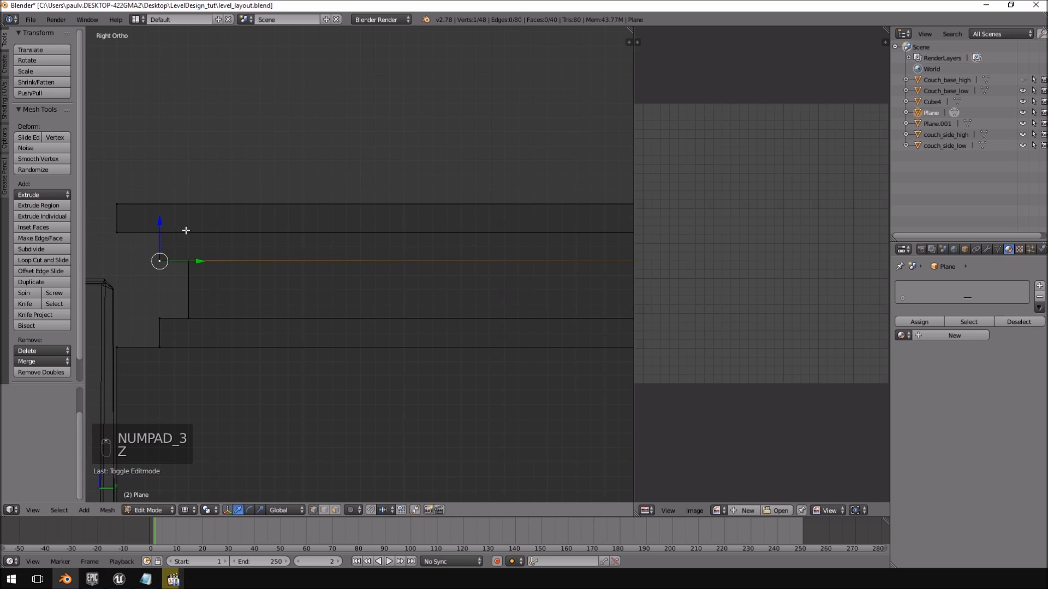
{"action": "key", "text": "a"}
{"action": "left_click_drag", "start_coordinate": [152, 234], "coordinate": [174, 250], "text": "ctrl"}
{"action": "middle_click_drag", "start_coordinate": [522, 232], "coordinate": [265, 250], "text": "shift"}
{"action": "middle_click_drag", "start_coordinate": [517, 265], "coordinate": [373, 267], "text": "shift"}
{"action": "mouse_move", "coordinate": [493, 255]}
{"action": "left_mouse_down", "text": "ctrl"}
{"action": "mouse_move", "coordinate": [512, 259]}
{"action": "mouse_move", "coordinate": [496, 264]}
{"action": "left_mouse_up", "text": "ctrl"}
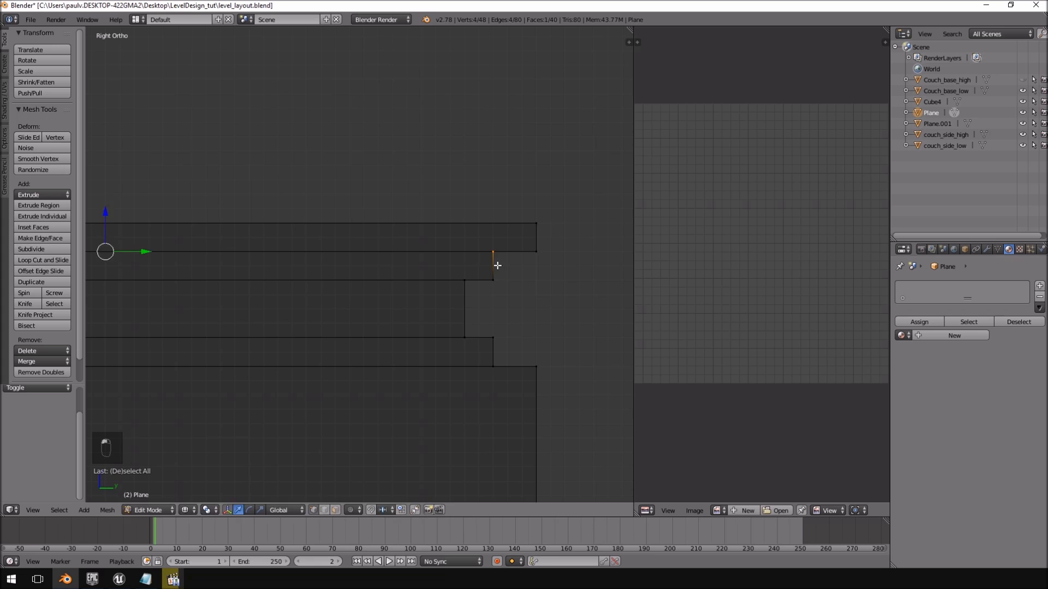
{"action": "key", "text": "g"}
{"action": "left_click", "coordinate": [496, 278]}
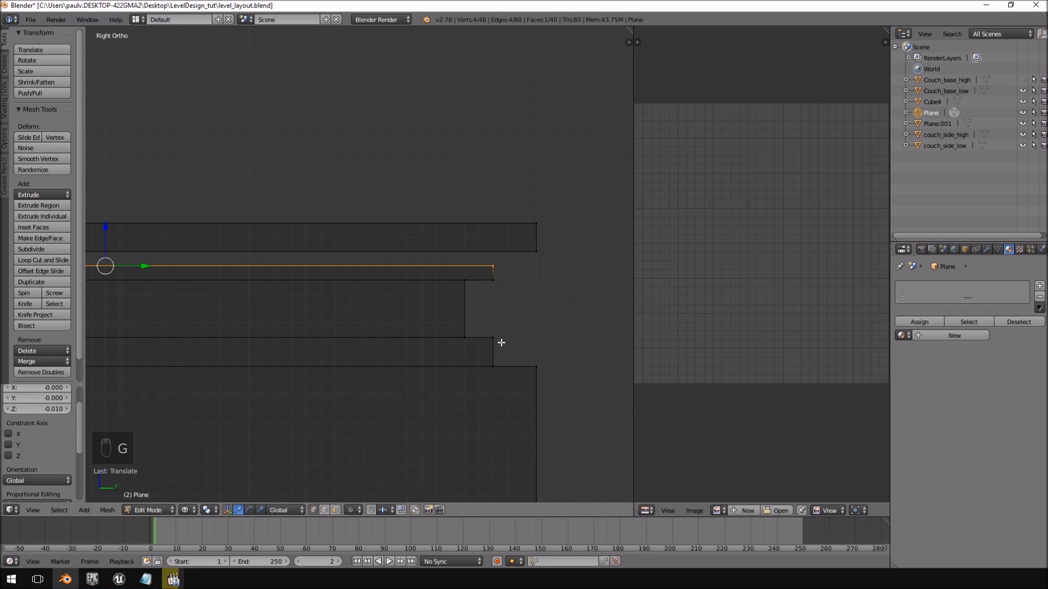
Select the thinned slab, the recess and the lower slab's upper edge, and lower them 0.01 along Z.
{"action": "key", "text": "a"}
{"action": "middle_click_drag", "start_coordinate": [528, 280], "coordinate": [575, 273], "text": "shift"}
{"action": "mouse_move", "coordinate": [575, 257]}
{"action": "left_mouse_down", "text": "ctrl"}
{"action": "mouse_move", "coordinate": [467, 237]}
{"action": "mouse_move", "coordinate": [552, 344]}
{"action": "mouse_move", "coordinate": [583, 314]}
{"action": "left_mouse_up", "text": "ctrl"}
{"action": "mouse_move", "coordinate": [254, 278]}
{"action": "middle_mouse_down", "text": "shift"}
{"action": "mouse_move", "coordinate": [245, 276]}
{"action": "mouse_move", "coordinate": [266, 276]}
{"action": "middle_mouse_up", "text": "shift"}
{"action": "mouse_move", "coordinate": [415, 252]}
{"action": "left_mouse_down", "text": "ctrl"}
{"action": "mouse_move", "coordinate": [305, 333]}
{"action": "mouse_move", "coordinate": [357, 344]}
{"action": "left_mouse_up", "text": "ctrl"}
{"action": "key", "text": "g"}
{"action": "left_click", "coordinate": [359, 353]}
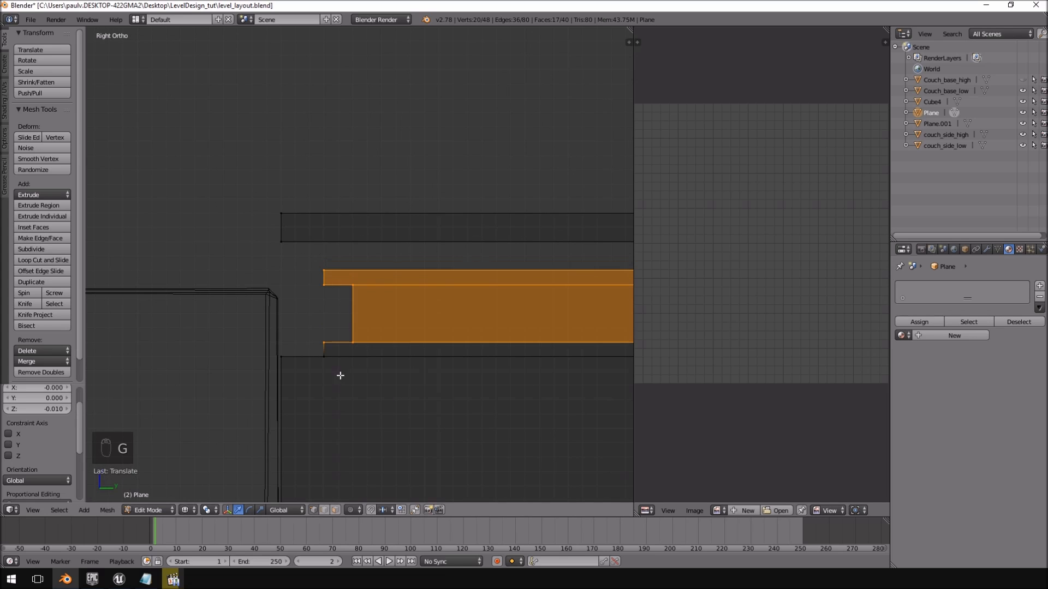
Select the whole linked top plate and lower it onto the thinned slab.
{"action": "right_click", "coordinate": [288, 214]}
{"action": "key", "text": "ctrl+l"}
{"action": "key", "text": "g"}
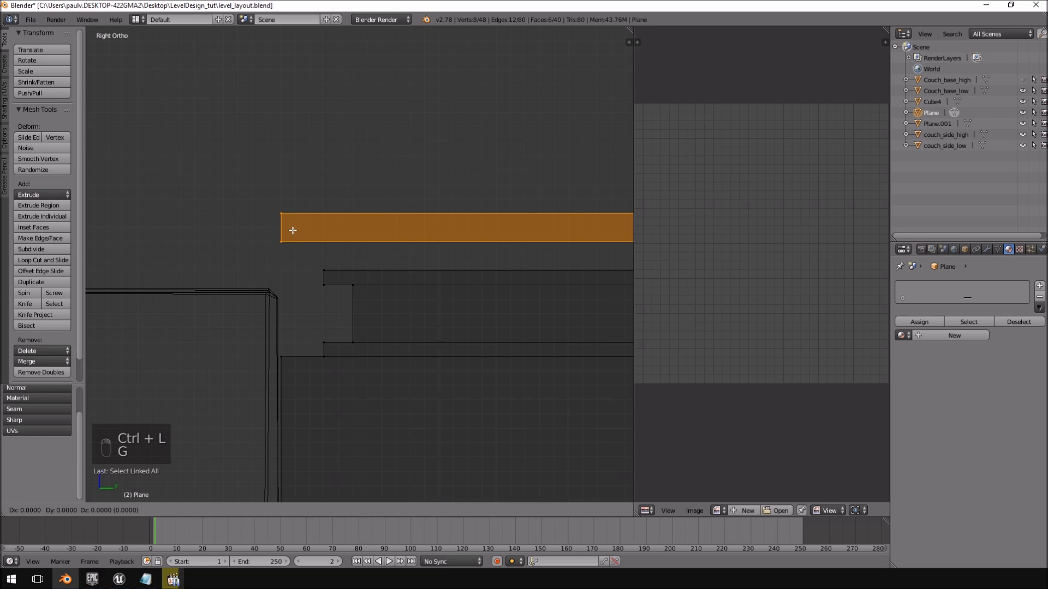
{"action": "left_click", "coordinate": [294, 257]}
Inspect the lowered top in object mode with solid shading and compare it with the reference footage.
{"action": "scroll", "coordinate": [294, 257], "scroll_direction": "down", "scroll_amount": 3}
{"action": "key", "text": "Tab"}
{"action": "middle_click_drag", "start_coordinate": [294, 257], "coordinate": [462, 301]}
{"action": "key", "text": "a"}
{"action": "key", "text": "a"}
{"action": "key", "text": "z"}
{"action": "scroll", "coordinate": [510, 320], "scroll_direction": "down", "scroll_amount": 3}
{"action": "scroll", "coordinate": [461, 301], "scroll_direction": "up", "scroll_amount": 6}
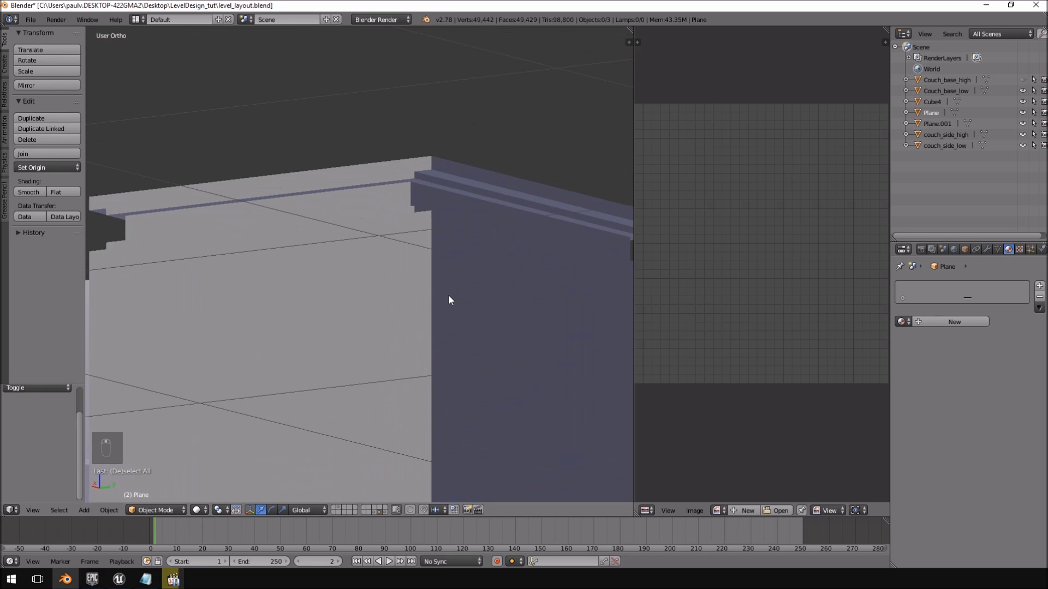
{"action": "key", "text": "alt+Tab"}
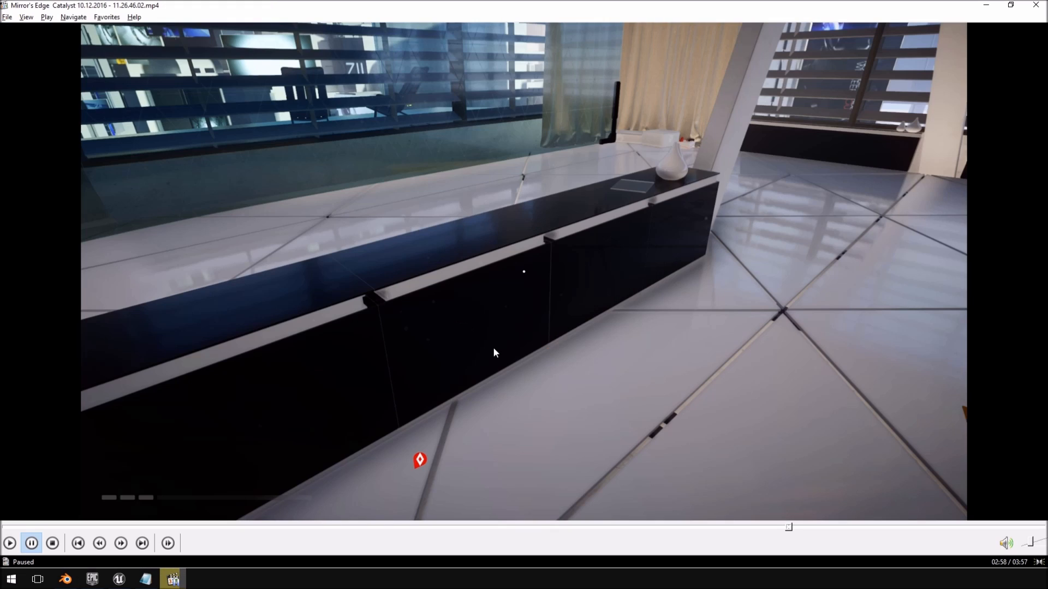
{"action": "key", "text": "alt+Tab"}
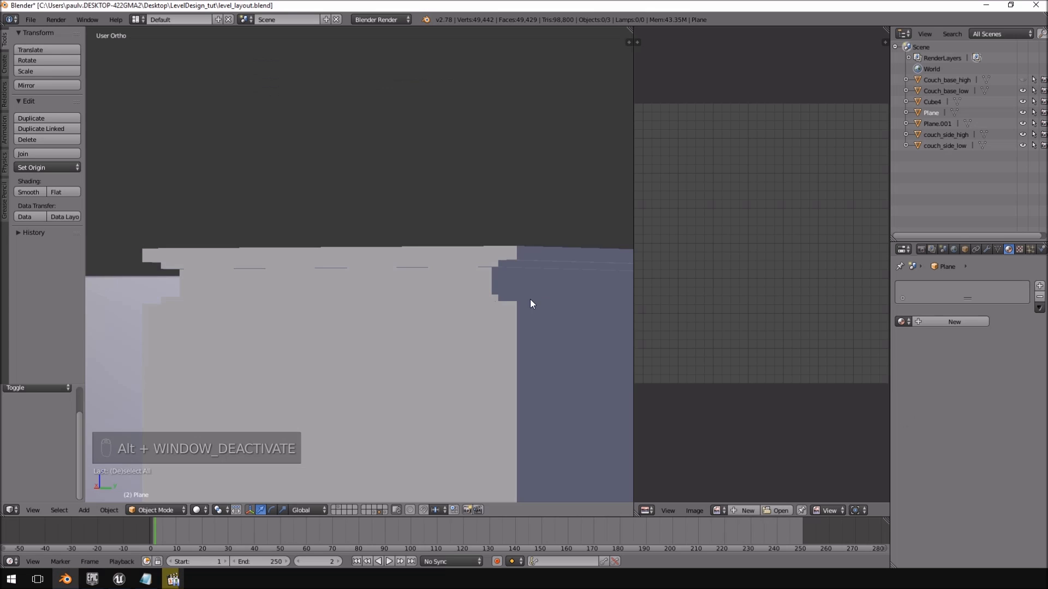
In the front wireframe view, enter edit mode on the cabinet and hide the linked top plate.
{"action": "key", "text": "KP_3"}
{"action": "key", "text": "KP_1"}
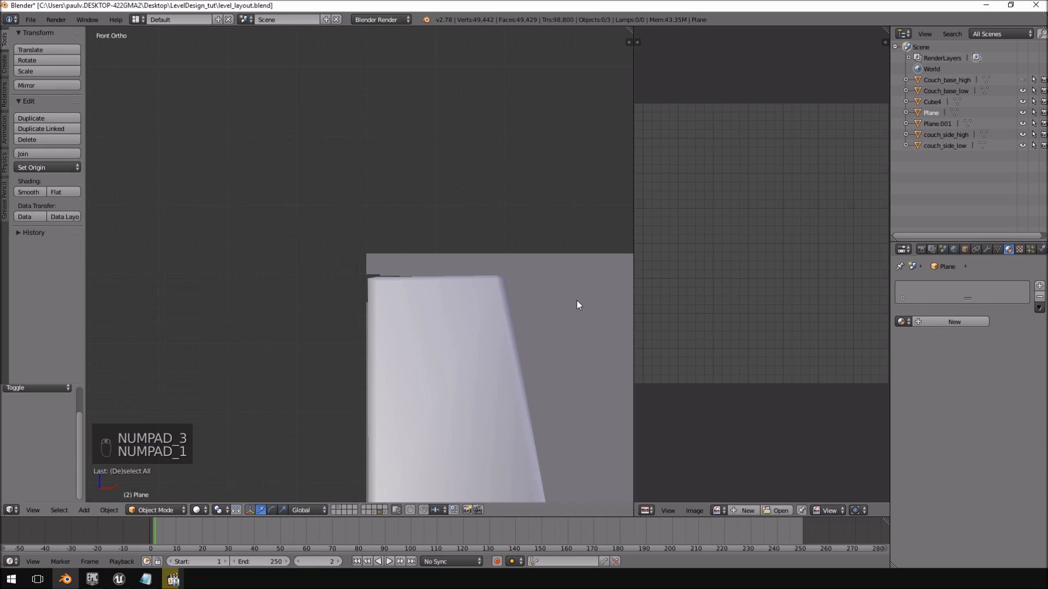
{"action": "key", "text": "z"}
{"action": "middle_click_drag", "start_coordinate": [577, 301], "coordinate": [163, 239], "text": "shift"}
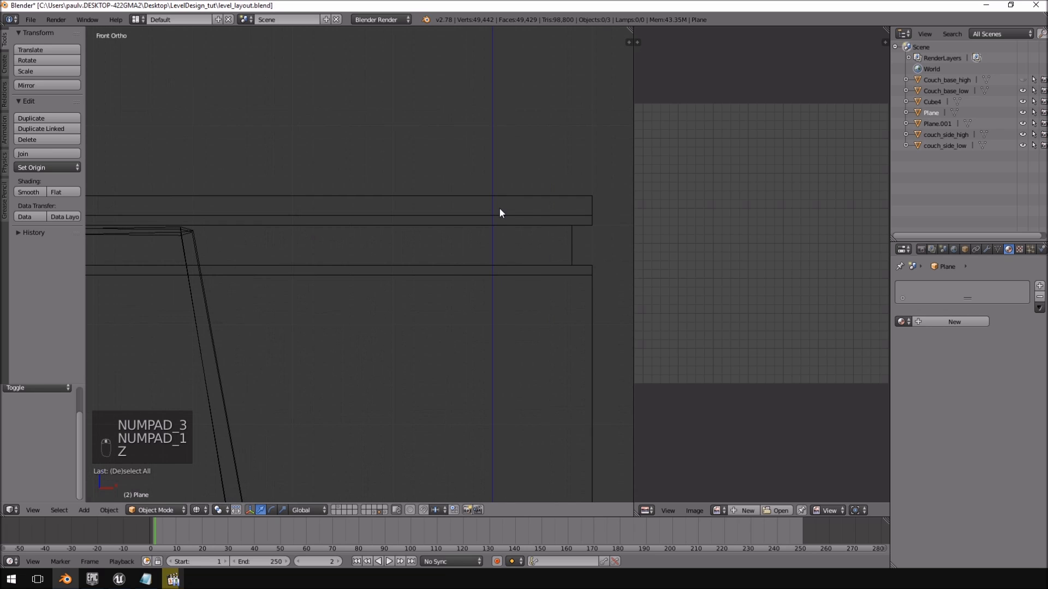
{"action": "right_click", "coordinate": [519, 223]}
{"action": "key", "text": "Tab"}
{"action": "scroll", "coordinate": [561, 250], "scroll_direction": "up", "scroll_amount": 4}
{"action": "middle_click_drag", "start_coordinate": [564, 254], "coordinate": [479, 259], "text": "shift"}
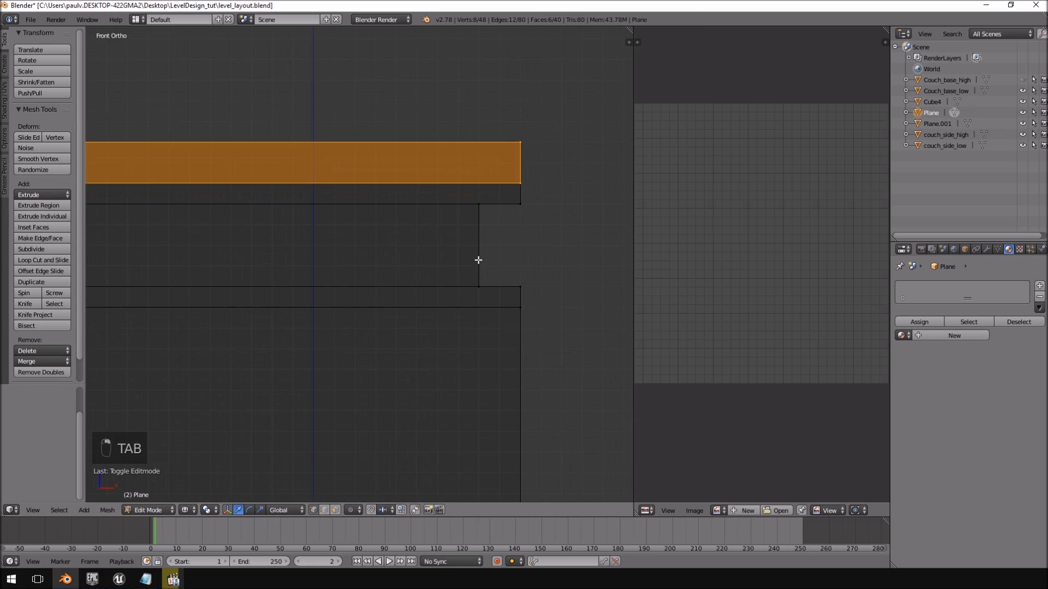
{"action": "key", "text": "a"}
{"action": "mouse_move", "coordinate": [535, 170]}
{"action": "left_mouse_down", "text": "ctrl"}
{"action": "mouse_move", "coordinate": [515, 227]}
{"action": "mouse_move", "coordinate": [540, 224]}
{"action": "left_mouse_up", "text": "ctrl"}
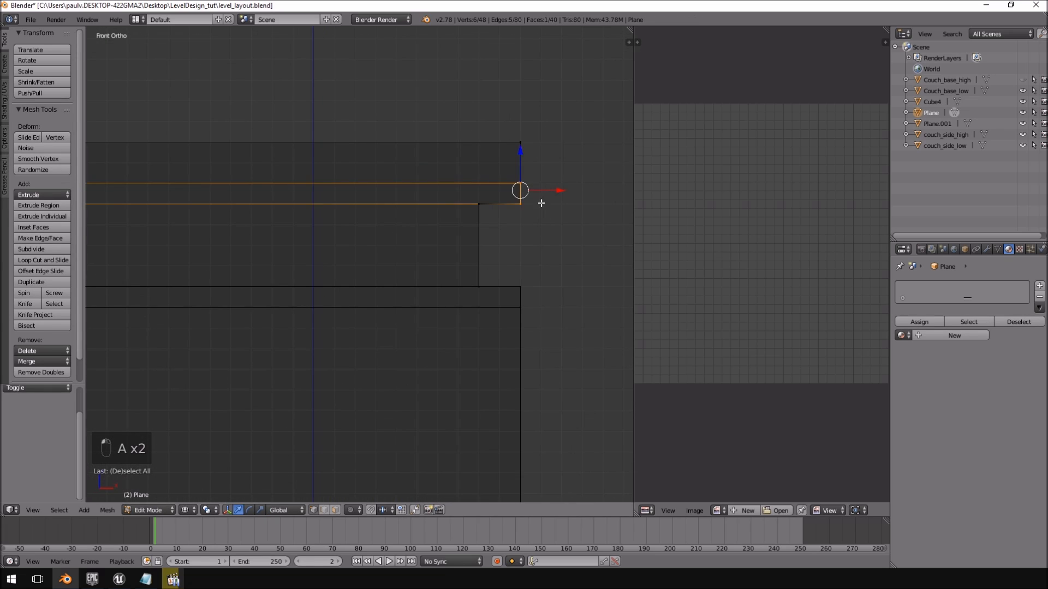
{"action": "key", "text": "a"}
{"action": "scroll", "coordinate": [535, 211], "scroll_direction": "up", "scroll_amount": 2}
{"action": "middle_click_drag", "start_coordinate": [580, 169], "coordinate": [542, 240], "text": "shift"}
{"action": "key", "text": "ctrl+l"}
{"action": "key", "text": "h"}
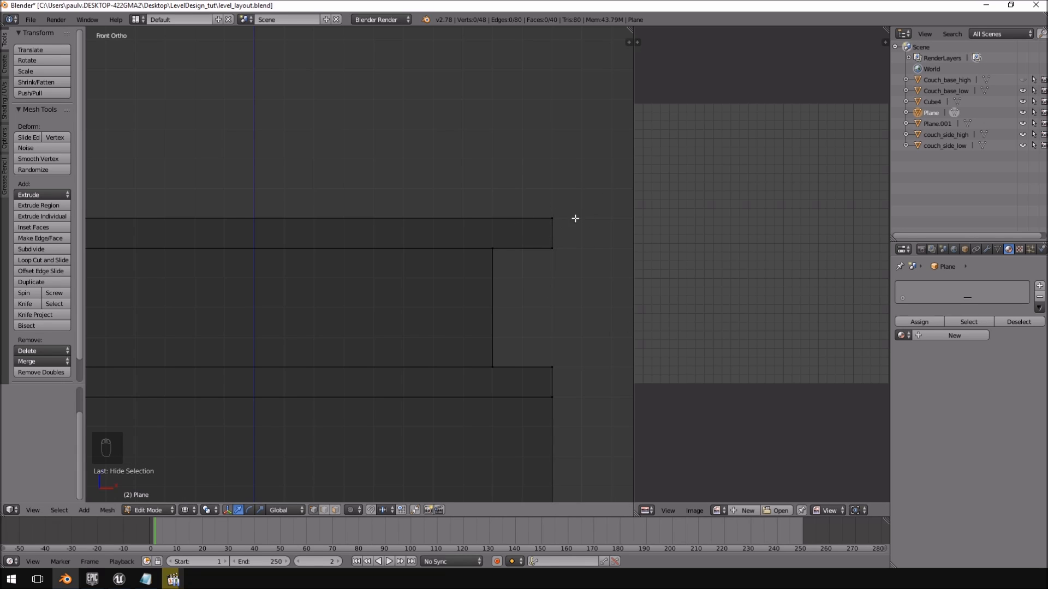
Move both ends of the uppermost visible slab slightly inward along X, halfway toward the recess walls.
{"action": "key", "text": "a"}
{"action": "key", "text": "a"}
{"action": "mouse_move", "coordinate": [579, 195]}
{"action": "left_mouse_down", "text": "ctrl"}
{"action": "mouse_move", "coordinate": [549, 281]}
{"action": "mouse_move", "coordinate": [585, 233]}
{"action": "mouse_move", "coordinate": [562, 235]}
{"action": "left_mouse_up", "text": "ctrl"}
{"action": "middle_click_drag", "start_coordinate": [515, 250], "coordinate": [434, 229], "text": "shift"}
{"action": "key", "text": "a"}
{"action": "scroll", "coordinate": [264, 238], "scroll_direction": "down", "scroll_amount": 4}
{"action": "middle_click_drag", "start_coordinate": [203, 269], "coordinate": [265, 269], "text": "shift"}
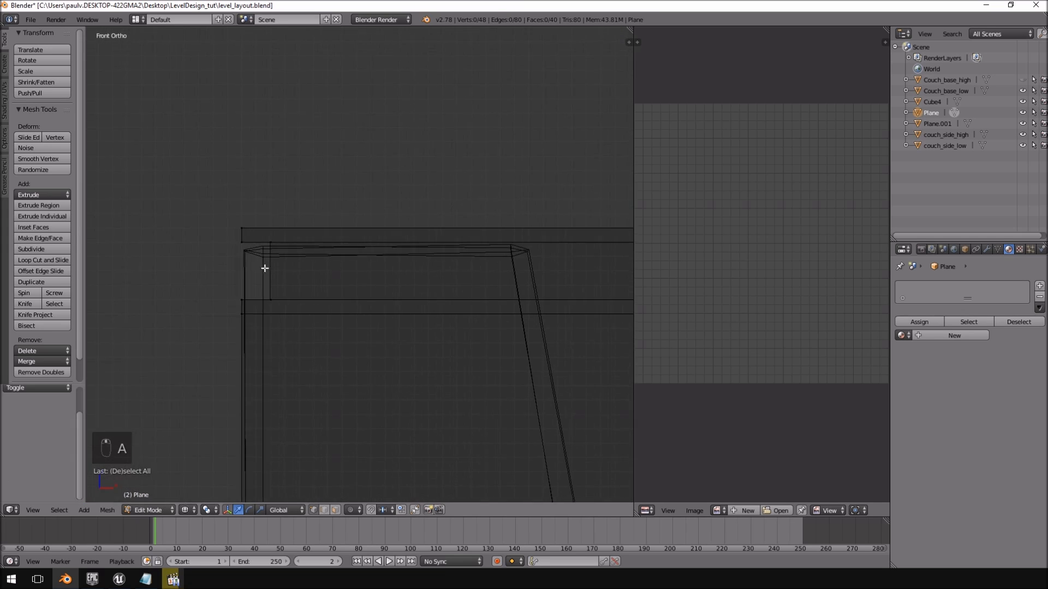
{"action": "scroll", "coordinate": [265, 268], "scroll_direction": "up", "scroll_amount": 4}
{"action": "mouse_move", "coordinate": [168, 166]}
{"action": "left_mouse_down", "text": "ctrl"}
{"action": "mouse_move", "coordinate": [117, 233]}
{"action": "mouse_move", "coordinate": [161, 206]}
{"action": "mouse_move", "coordinate": [173, 213]}
{"action": "left_mouse_up", "text": "ctrl"}
{"action": "scroll", "coordinate": [173, 213], "scroll_direction": "down", "scroll_amount": 9}
{"action": "key", "text": "Tab"}
{"action": "key", "text": "Tab"}
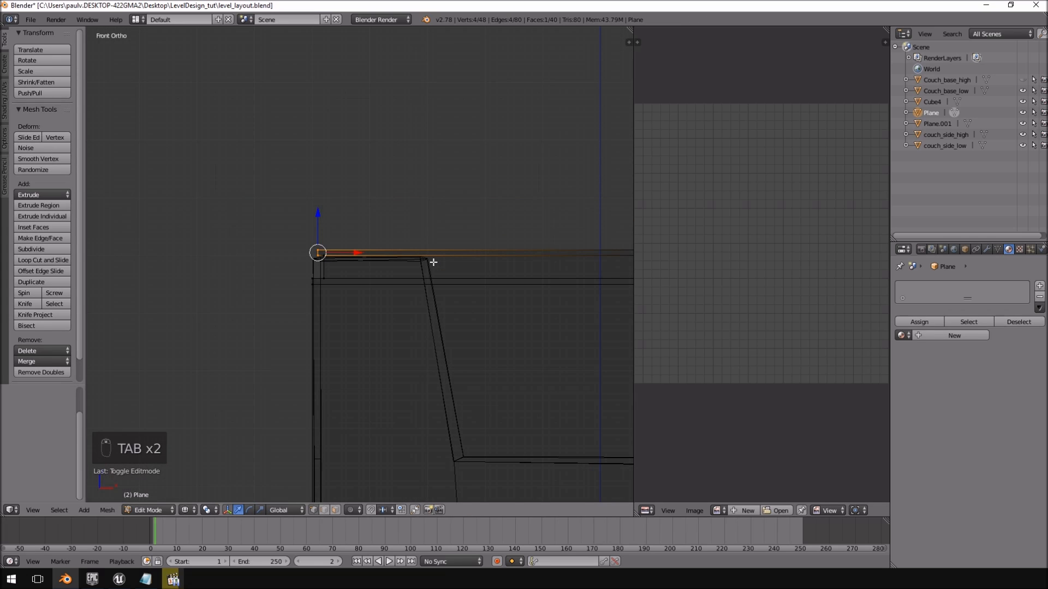
Reveal the hidden top plate and check the stepped profile against the reference footage and in the front and right views.
{"action": "key", "text": "alt+h"}
{"action": "key", "text": "a"}
{"action": "mouse_move", "coordinate": [519, 266]}
{"action": "middle_mouse_down"}
{"action": "mouse_move", "coordinate": [346, 269]}
{"action": "mouse_move", "coordinate": [426, 274]}
{"action": "mouse_move", "coordinate": [451, 253]}
{"action": "mouse_move", "coordinate": [444, 235]}
{"action": "mouse_move", "coordinate": [402, 229]}
{"action": "mouse_move", "coordinate": [311, 262]}
{"action": "middle_mouse_up"}
{"action": "key", "text": "z"}
{"action": "key", "text": "alt+Tab"}
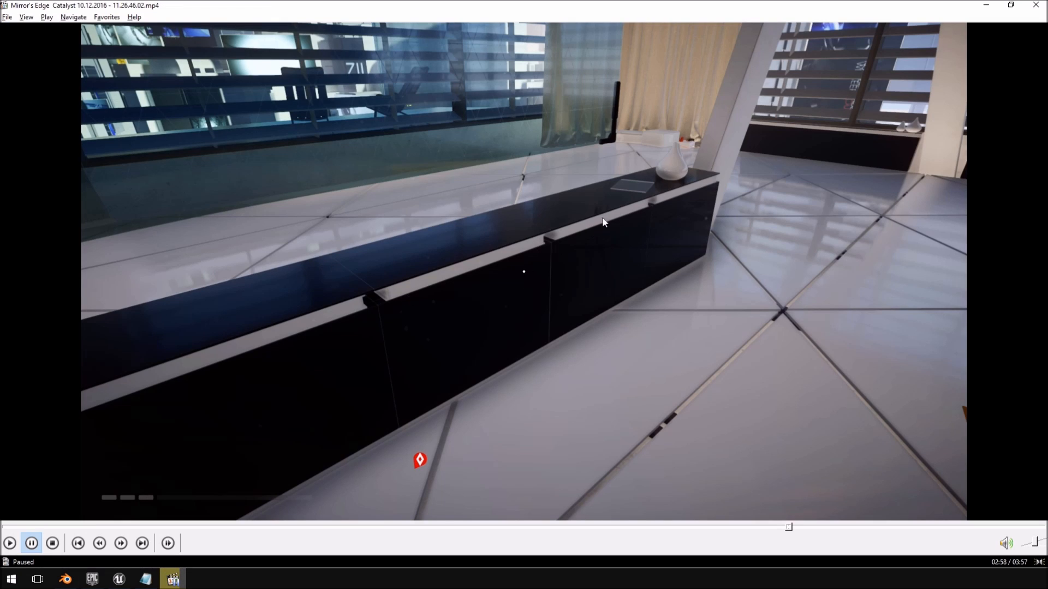
{"action": "key", "text": "alt+Tab"}
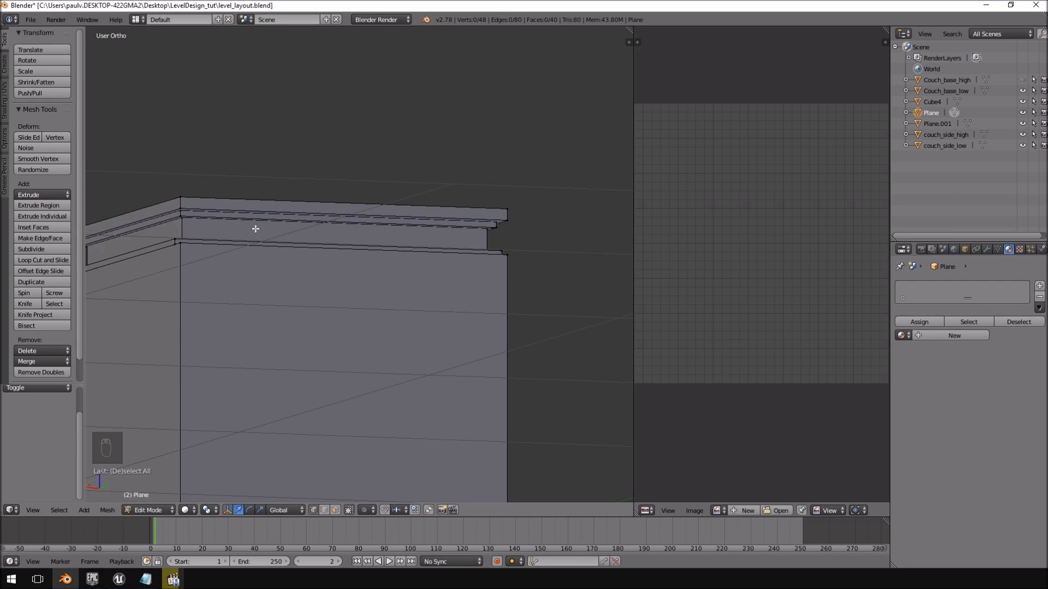
{"action": "middle_click_drag", "start_coordinate": [186, 228], "coordinate": [326, 270]}
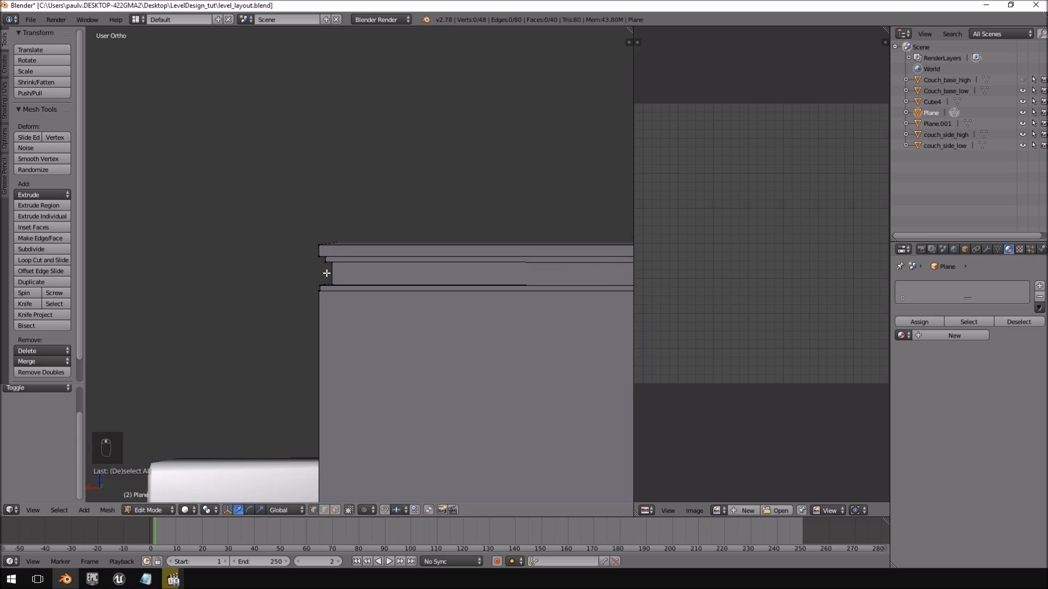
{"action": "key", "text": "KP_3"}
{"action": "key", "text": "KP_1"}
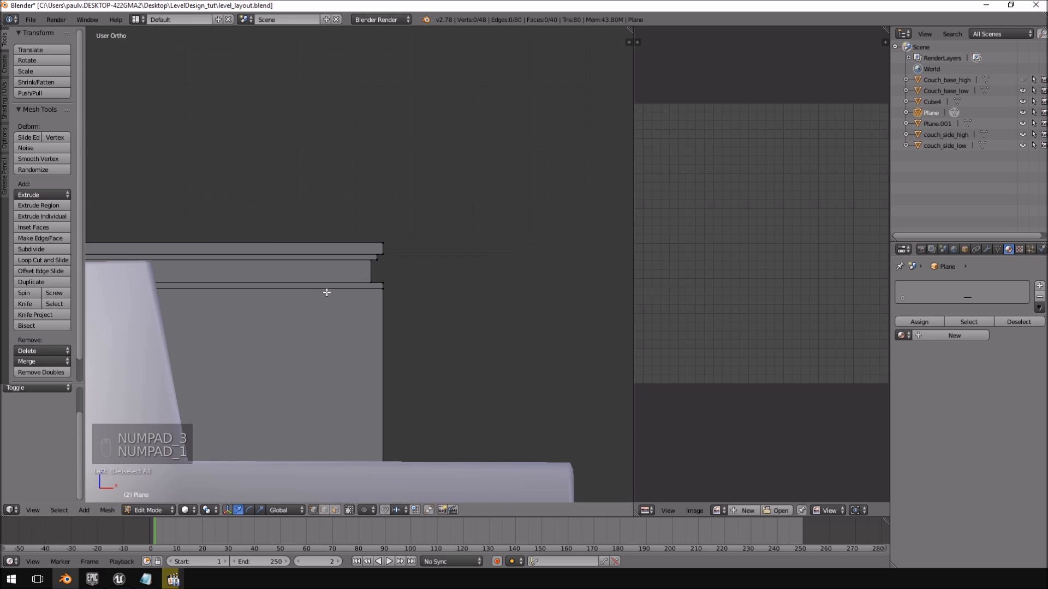
{"action": "key", "text": "KP_3"}
{"action": "key", "text": "z"}
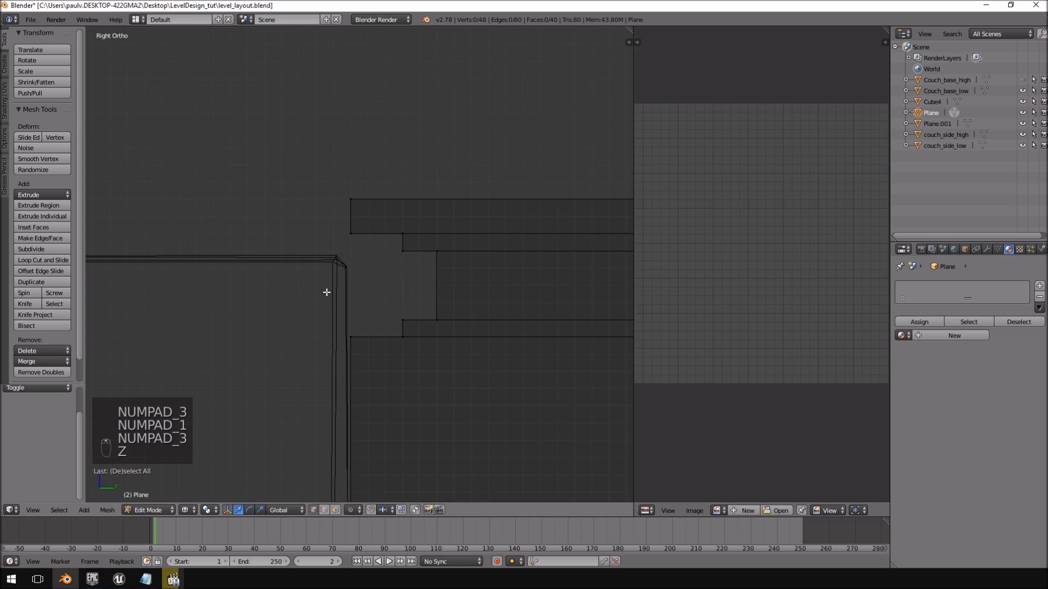
{"action": "scroll", "coordinate": [371, 278], "scroll_direction": "down", "scroll_amount": 8}
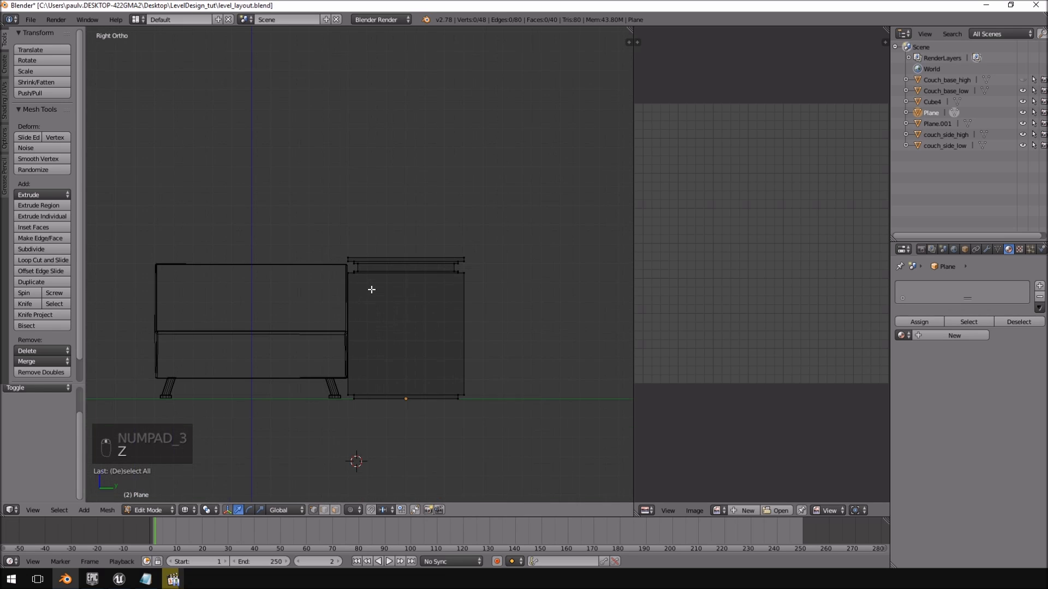
Move both ends of the recess outward by 0.01 along X, flush with the slab above, and return to object mode.
{"action": "key", "text": "KP_3"}
{"action": "key", "text": "KP_1"}
{"action": "scroll", "coordinate": [371, 290], "scroll_direction": "up", "scroll_amount": 8}
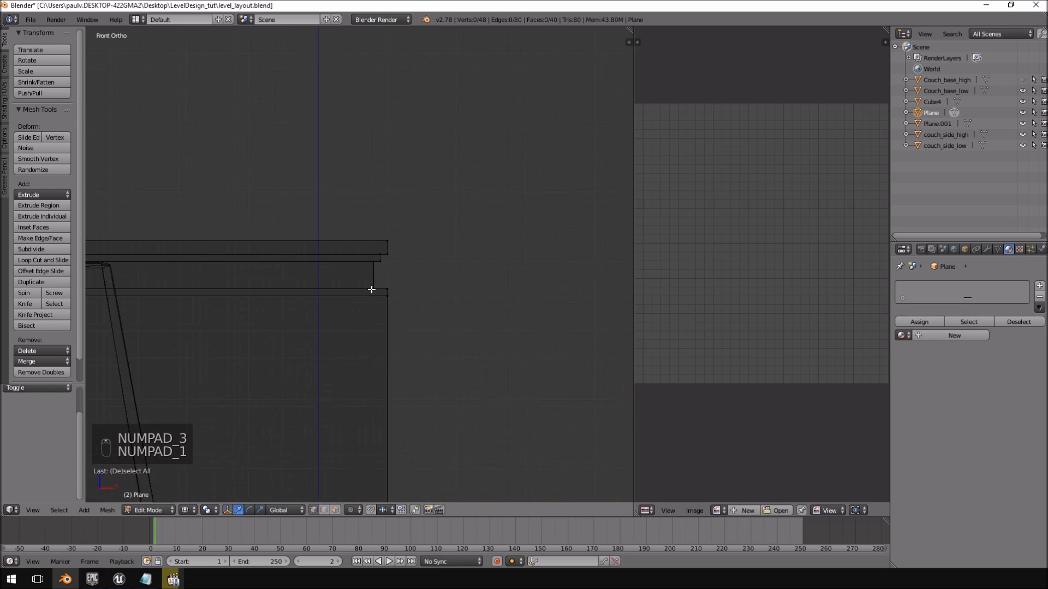
{"action": "key", "text": "a"}
{"action": "key", "text": "a"}
{"action": "mouse_move", "coordinate": [428, 244]}
{"action": "left_mouse_down", "text": "ctrl"}
{"action": "mouse_move", "coordinate": [383, 332]}
{"action": "mouse_move", "coordinate": [469, 303]}
{"action": "left_mouse_up", "text": "ctrl"}
{"action": "scroll", "coordinate": [447, 305], "scroll_direction": "down", "scroll_amount": 5}
{"action": "mouse_move", "coordinate": [313, 311]}
{"action": "middle_mouse_down", "text": "shift"}
{"action": "mouse_move", "coordinate": [575, 310]}
{"action": "mouse_move", "coordinate": [241, 307]}
{"action": "middle_mouse_up", "text": "shift"}
{"action": "key", "text": "a"}
{"action": "scroll", "coordinate": [320, 268], "scroll_direction": "up", "scroll_amount": 3}
{"action": "mouse_move", "coordinate": [312, 250]}
{"action": "left_mouse_down", "text": "ctrl"}
{"action": "mouse_move", "coordinate": [276, 323]}
{"action": "mouse_move", "coordinate": [338, 264]}
{"action": "mouse_move", "coordinate": [295, 288]}
{"action": "left_mouse_up", "text": "ctrl"}
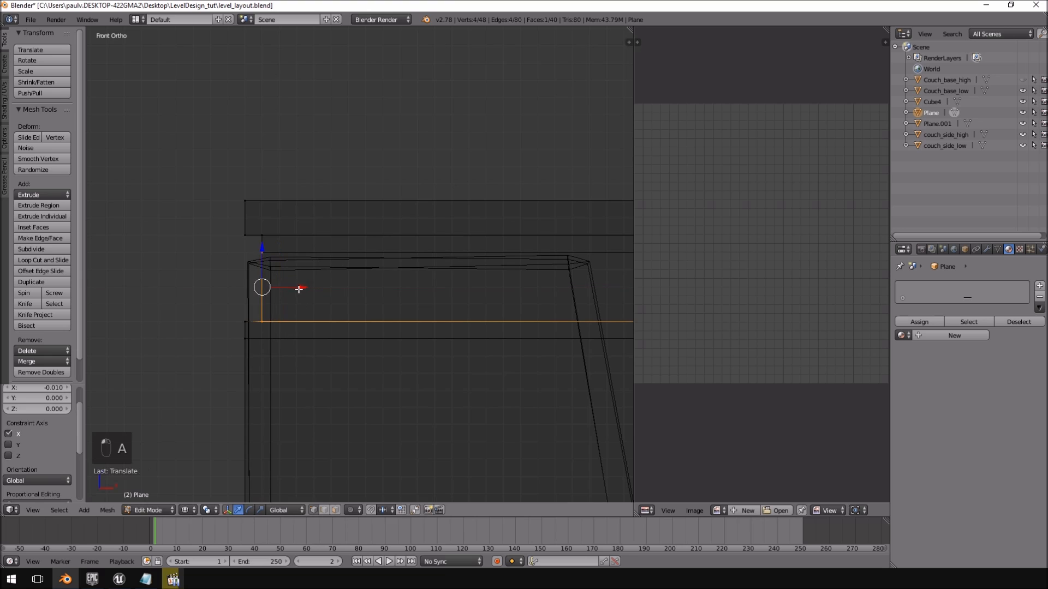
{"action": "scroll", "coordinate": [505, 299], "scroll_direction": "down", "scroll_amount": 9}
{"action": "key", "text": "Tab"}
Examine the cabinet's grooved top from several angles and compare it with the door and top edges in the reference footage.
{"action": "middle_click_drag", "start_coordinate": [506, 300], "coordinate": [463, 303]}
{"action": "middle_click_drag", "start_coordinate": [460, 307], "coordinate": [400, 308]}
{"action": "key", "text": "alt+Tab"}
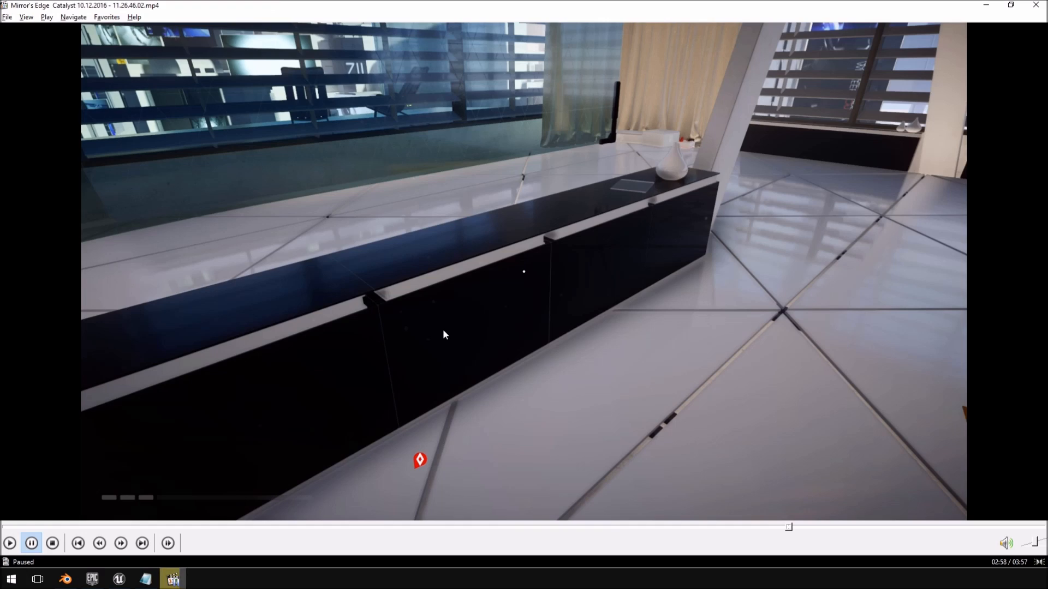
{"action": "key", "text": "alt+Tab"}
{"action": "middle_click_drag", "start_coordinate": [420, 333], "coordinate": [358, 345]}
{"action": "key", "text": "alt+Tab"}
{"action": "key", "text": "alt+Tab"}
{"action": "key", "text": "KP_1"}
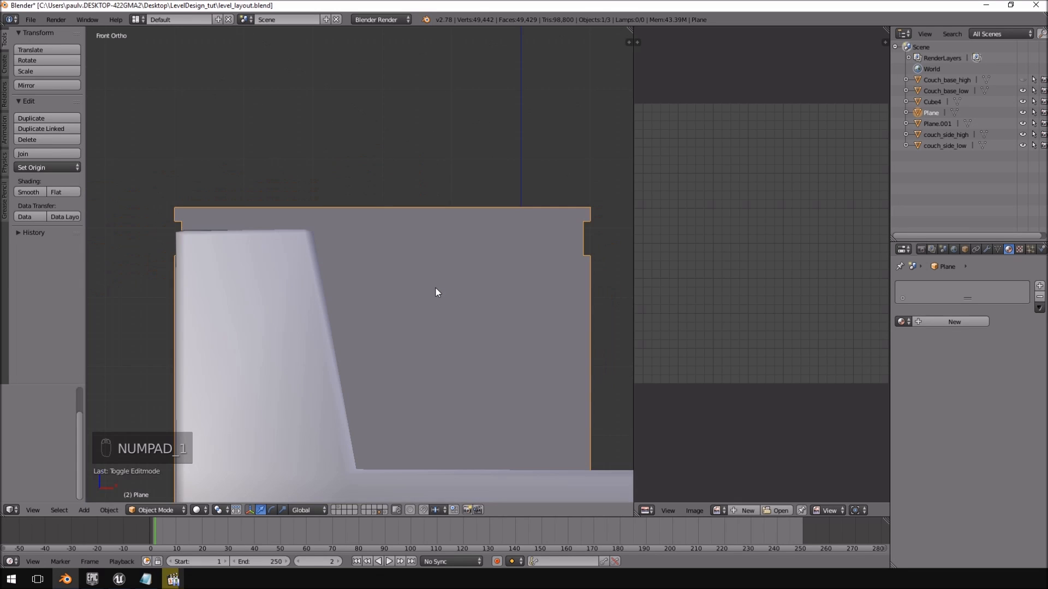
{"action": "key", "text": "z"}
{"action": "middle_click_drag", "start_coordinate": [476, 312], "coordinate": [422, 320]}
{"action": "key", "text": "z"}
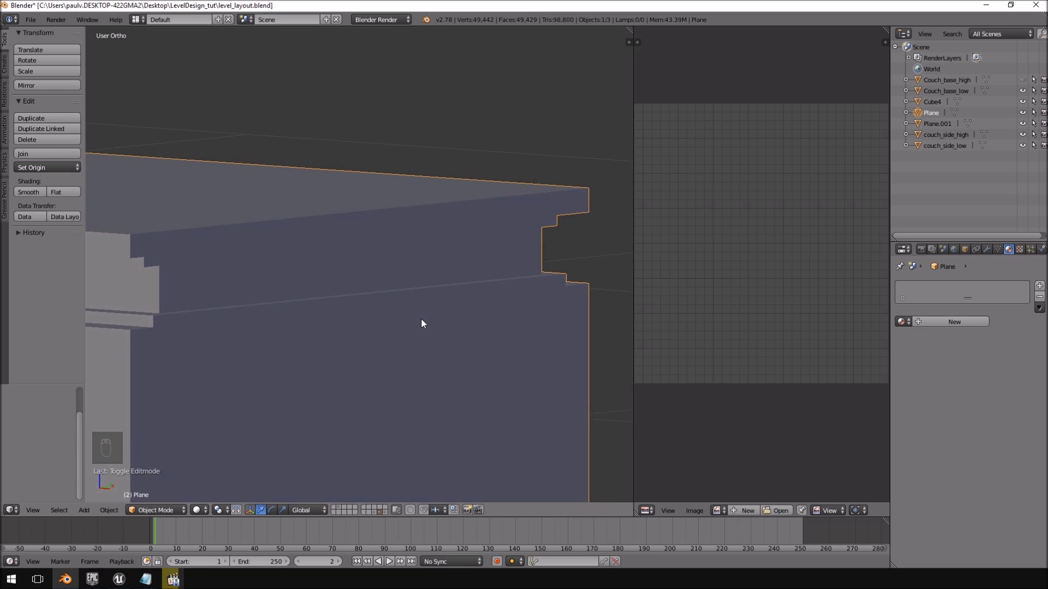
{"action": "key", "text": "alt+Tab"}
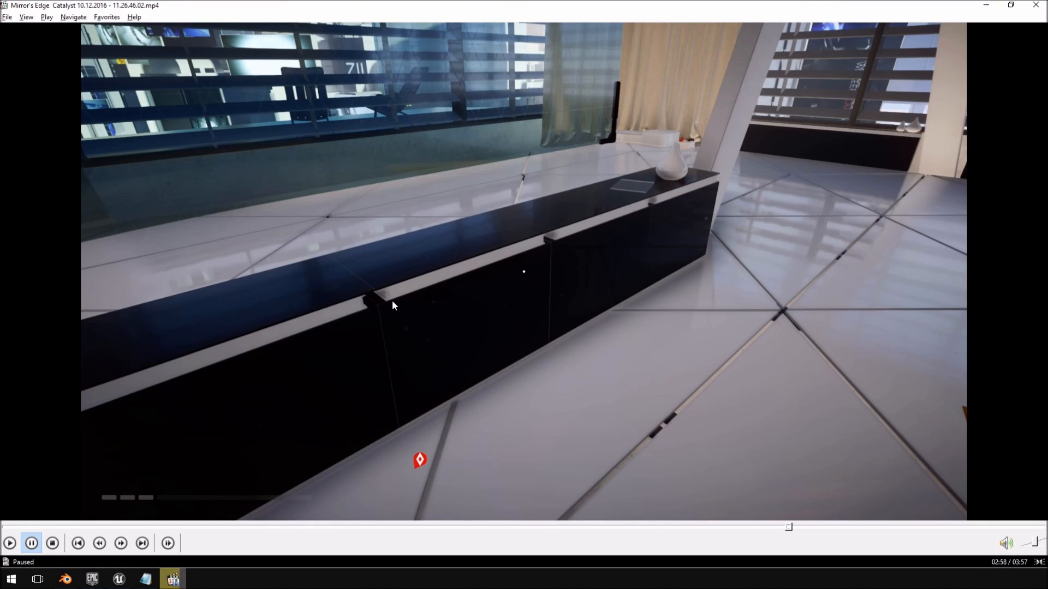
Replay the Mirror's Edge Catalyst footage between about 02:58 and 03:04 and examine the stepped groove beneath the cabinet's top.
{"action": "key", "text": "alt+Tab"}
{"action": "middle_click_drag", "start_coordinate": [410, 305], "coordinate": [480, 313]}
{"action": "key", "text": "alt+Tab"}
{"action": "left_click", "coordinate": [792, 526]}
{"action": "left_click", "coordinate": [676, 406]}
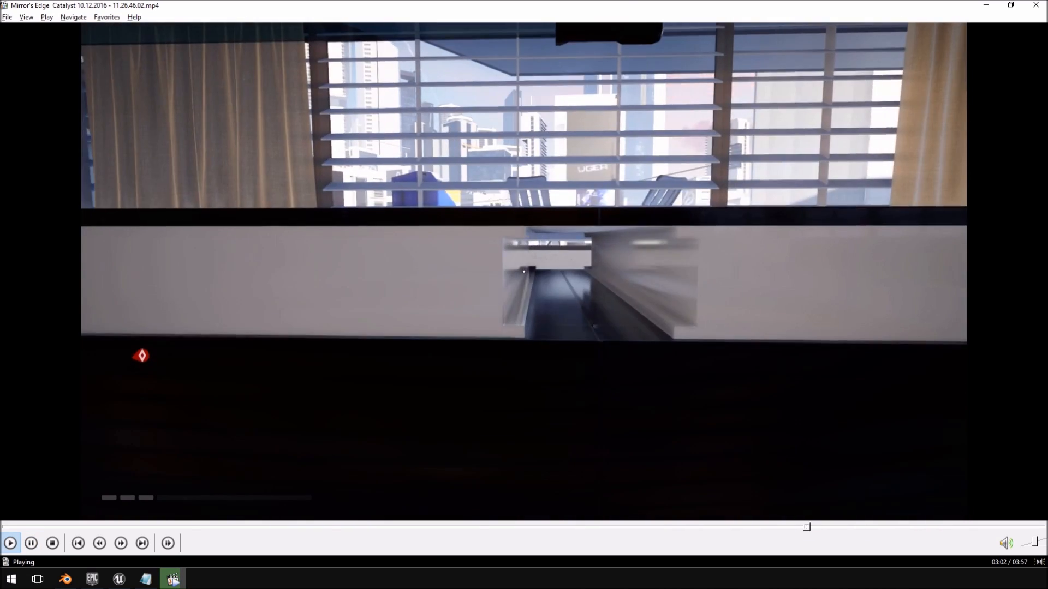
{"action": "left_click", "coordinate": [620, 374]}
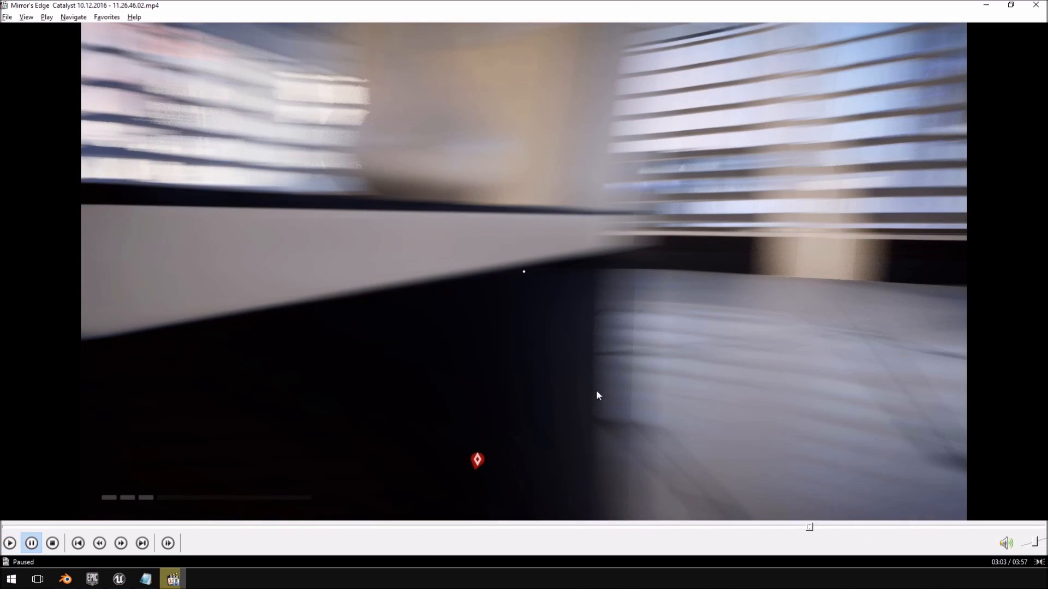
{"action": "left_click", "coordinate": [811, 528]}
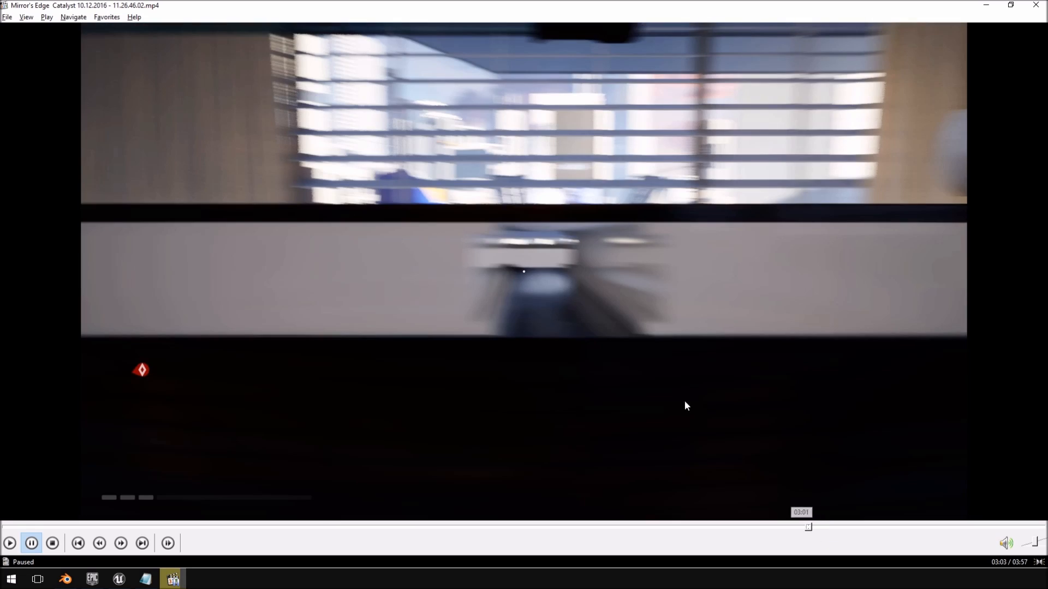
{"action": "left_click", "coordinate": [627, 352]}
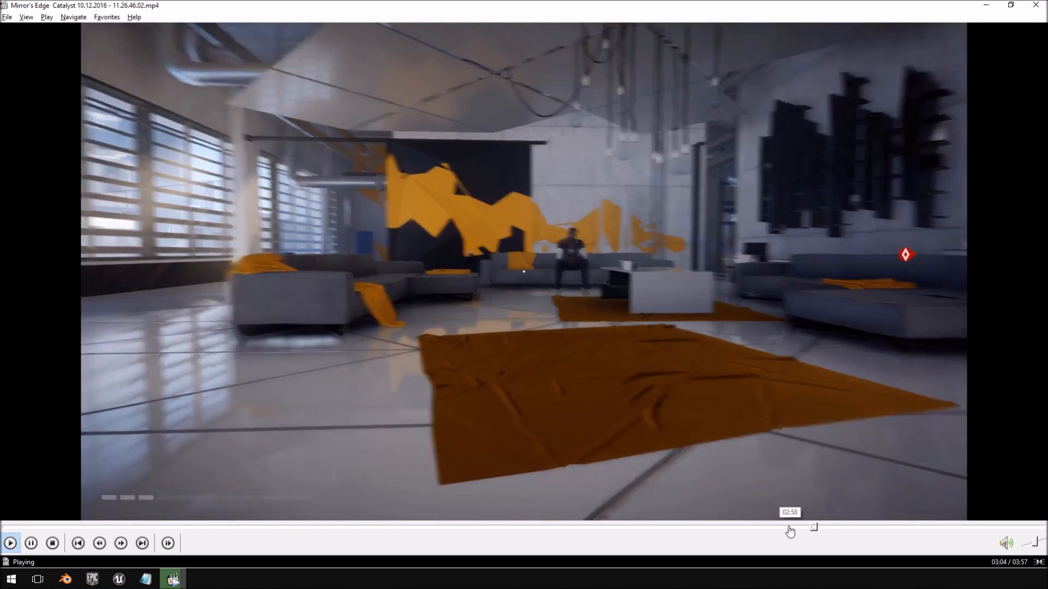
{"action": "left_click", "coordinate": [790, 528]}
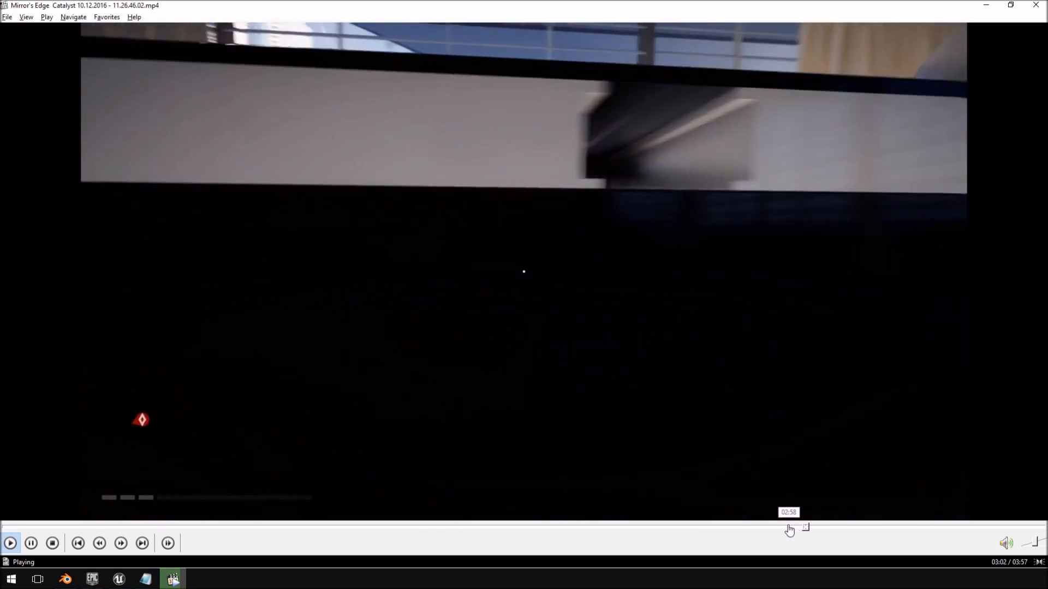
{"action": "key", "text": "space"}
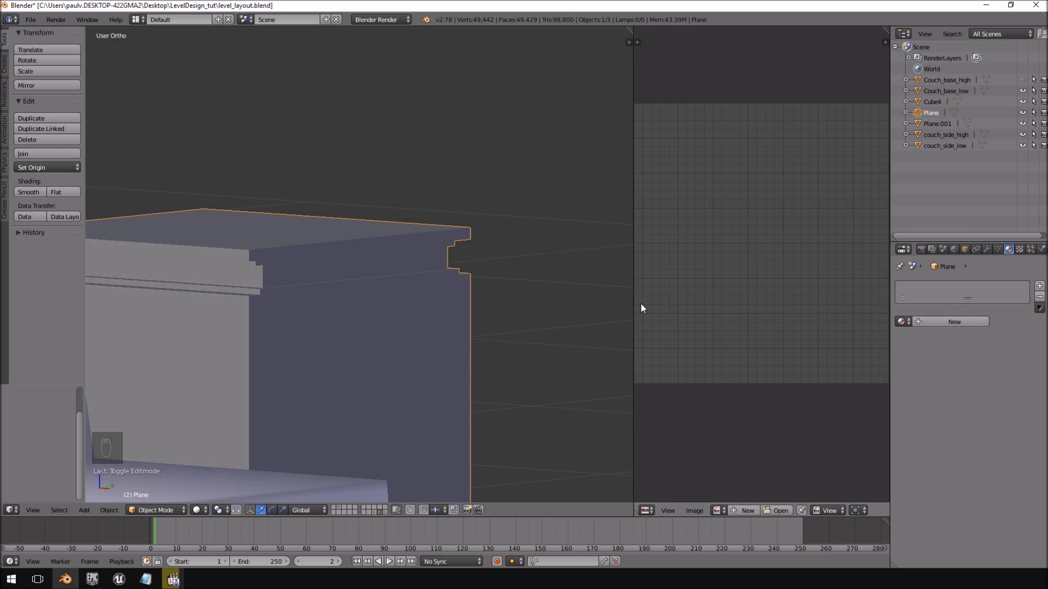
Back in Blender, move both ends of the cabinet's recess outward along Y in the right view, halfway toward the thin strips' ends.
{"action": "scroll", "coordinate": [398, 329], "scroll_direction": "up", "scroll_amount": 3}
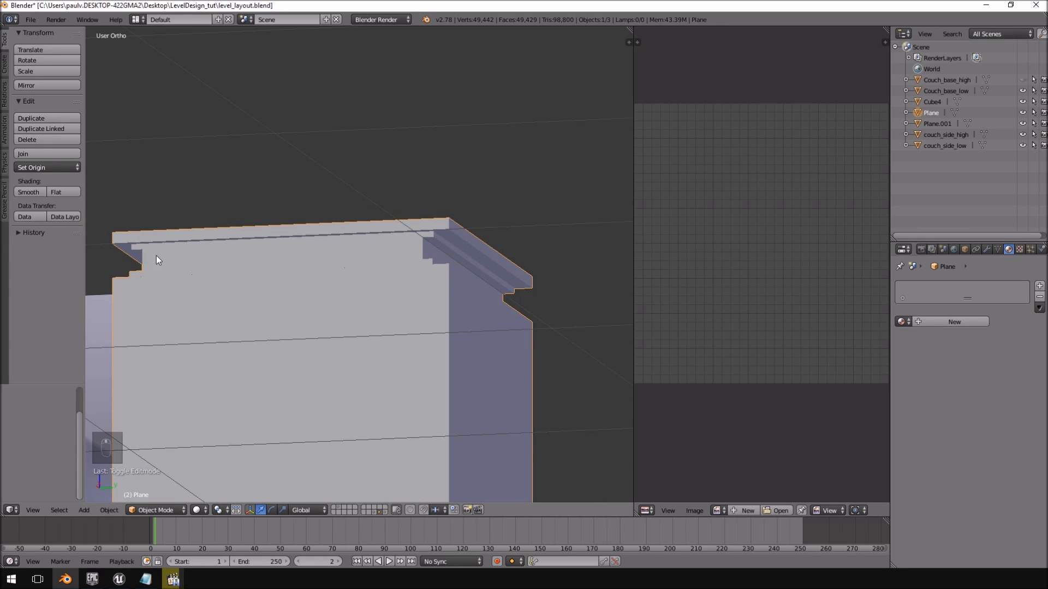
{"action": "key", "text": "KP_1"}
{"action": "key", "text": "KP_3"}
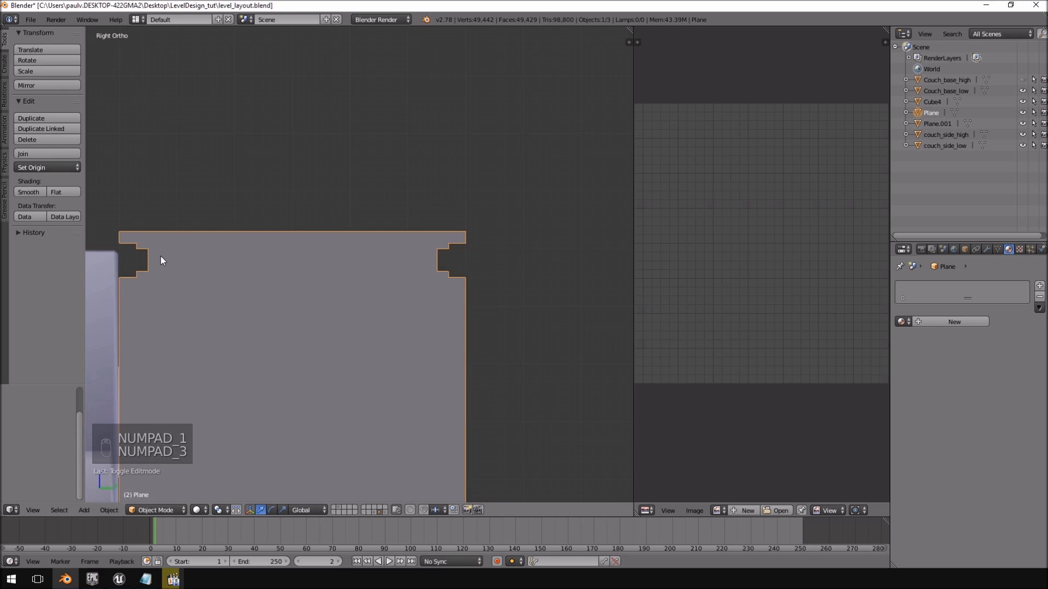
{"action": "key", "text": "z"}
{"action": "key", "text": "Tab"}
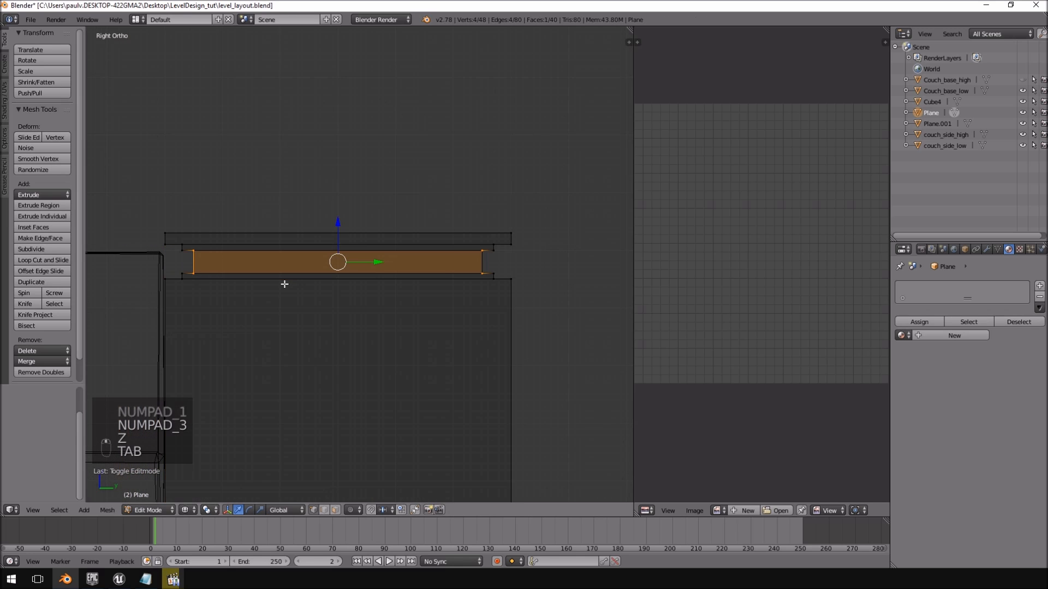
{"action": "scroll", "coordinate": [376, 274], "scroll_direction": "up", "scroll_amount": 4}
{"action": "middle_click_drag", "start_coordinate": [567, 261], "coordinate": [409, 276], "text": "shift"}
{"action": "scroll", "coordinate": [505, 266], "scroll_direction": "up", "scroll_amount": 3}
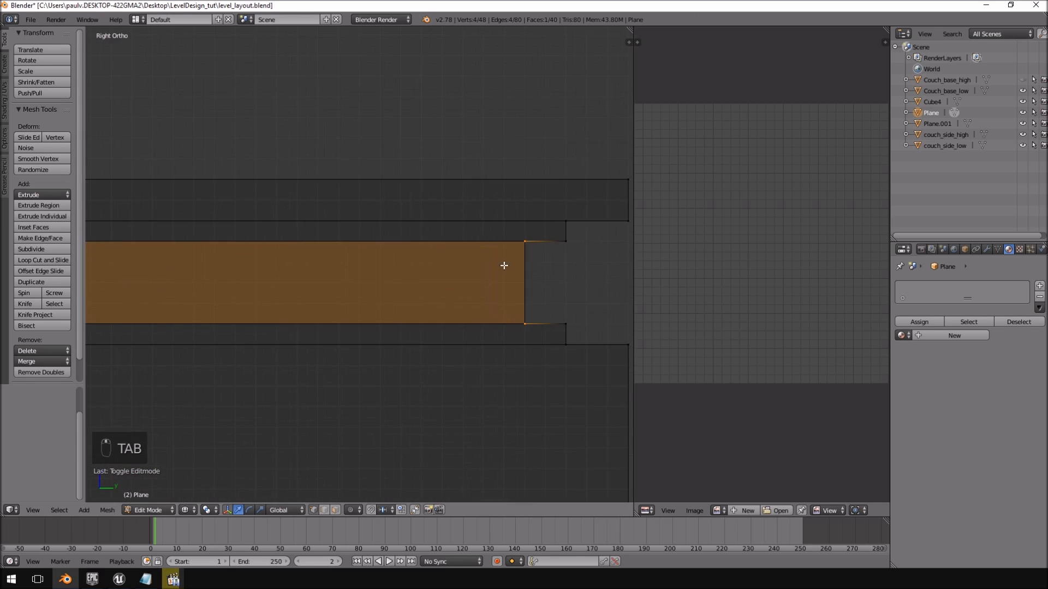
{"action": "key", "text": "a"}
{"action": "left_click_drag", "start_coordinate": [545, 230], "coordinate": [548, 333], "text": "ctrl"}
{"action": "left_click_drag", "start_coordinate": [559, 286], "coordinate": [581, 284]}
{"action": "scroll", "coordinate": [201, 289], "scroll_direction": "down", "scroll_amount": 3}
{"action": "middle_click_drag", "start_coordinate": [201, 289], "coordinate": [498, 285], "text": "shift"}
{"action": "key", "text": "a"}
{"action": "mouse_move", "coordinate": [175, 254]}
{"action": "left_mouse_down", "text": "ctrl"}
{"action": "mouse_move", "coordinate": [166, 313]}
{"action": "mouse_move", "coordinate": [177, 243]}
{"action": "left_mouse_up", "text": "ctrl"}
{"action": "left_click_drag", "start_coordinate": [208, 279], "coordinate": [196, 275]}
Move both ends of the recess together with its upper and lower strips outward by 0.01 along Y.
{"action": "key", "text": "a"}
{"action": "mouse_move", "coordinate": [175, 213]}
{"action": "left_mouse_down", "text": "ctrl"}
{"action": "mouse_move", "coordinate": [122, 254]}
{"action": "mouse_move", "coordinate": [182, 292]}
{"action": "mouse_move", "coordinate": [163, 281]}
{"action": "left_mouse_up", "text": "ctrl"}
{"action": "mouse_move", "coordinate": [431, 334]}
{"action": "middle_mouse_down", "text": "shift"}
{"action": "mouse_move", "coordinate": [152, 346]}
{"action": "mouse_move", "coordinate": [595, 354]}
{"action": "middle_mouse_up", "text": "shift"}
{"action": "key", "text": "a"}
{"action": "mouse_move", "coordinate": [463, 273]}
{"action": "left_mouse_down", "text": "ctrl"}
{"action": "mouse_move", "coordinate": [446, 257]}
{"action": "mouse_move", "coordinate": [433, 339]}
{"action": "left_mouse_up", "text": "ctrl"}
{"action": "key", "text": "a"}
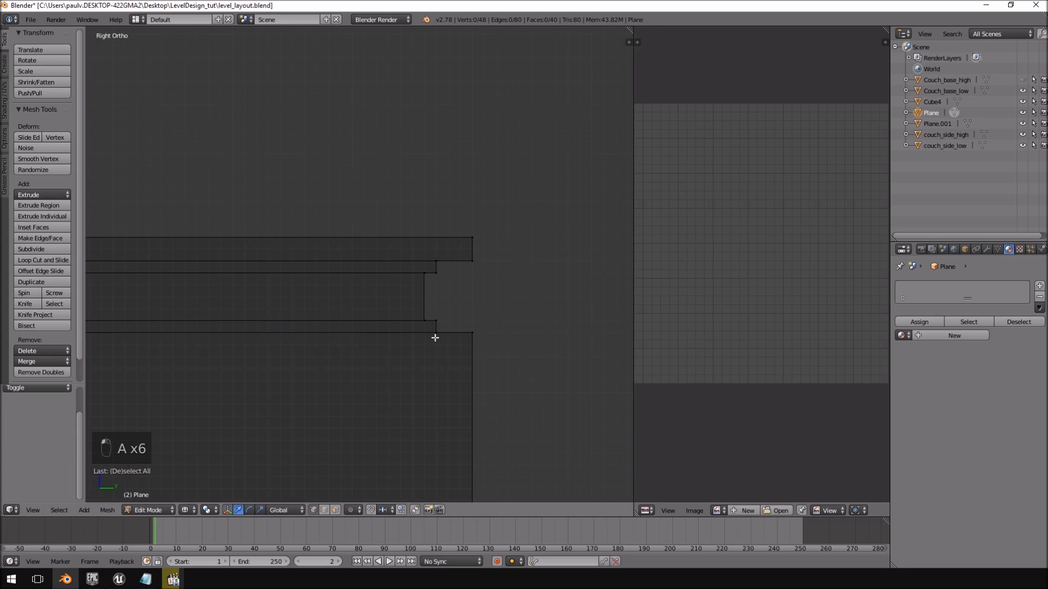
{"action": "mouse_move", "coordinate": [481, 281]}
{"action": "left_mouse_down", "text": "ctrl"}
{"action": "mouse_move", "coordinate": [423, 257]}
{"action": "mouse_move", "coordinate": [475, 336]}
{"action": "left_mouse_up", "text": "ctrl"}
{"action": "left_click_drag", "start_coordinate": [470, 297], "coordinate": [483, 299]}
Select the cabinet's linked main body in the front view and hide it to isolate the grooved top.
{"action": "mouse_move", "coordinate": [482, 300]}
{"action": "middle_mouse_down"}
{"action": "mouse_move", "coordinate": [417, 322]}
{"action": "mouse_move", "coordinate": [527, 333]}
{"action": "middle_mouse_up"}
{"action": "key", "text": "z"}
{"action": "key", "text": "KP_1"}
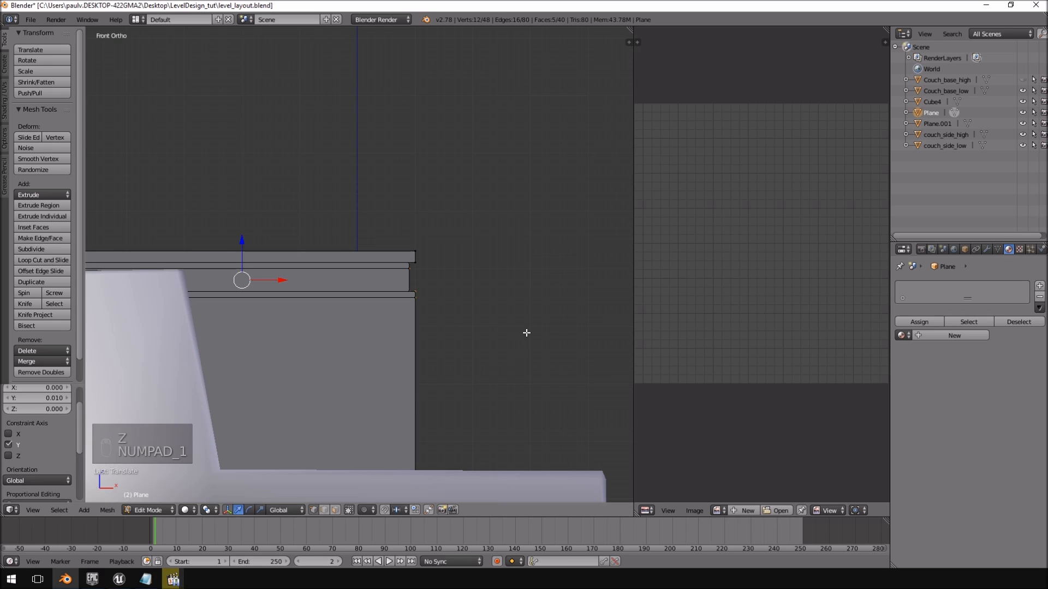
{"action": "scroll", "coordinate": [526, 333], "scroll_direction": "up", "scroll_amount": 6}
{"action": "middle_click_drag", "start_coordinate": [540, 329], "coordinate": [475, 311], "text": "shift"}
{"action": "scroll", "coordinate": [476, 312], "scroll_direction": "up", "scroll_amount": 3}
{"action": "middle_click_drag", "start_coordinate": [570, 376], "coordinate": [465, 344], "text": "shift"}
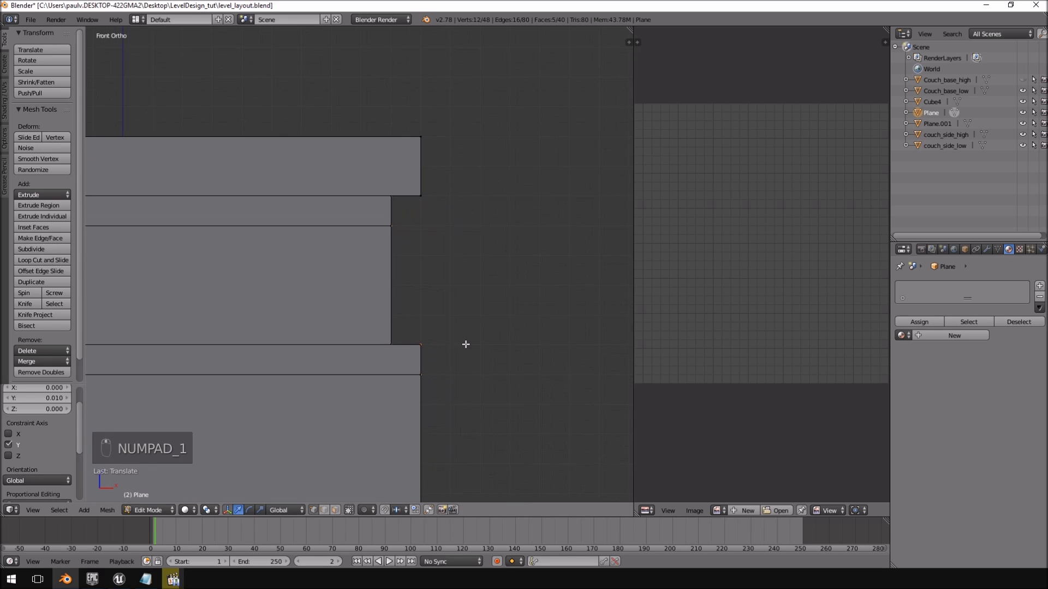
{"action": "key", "text": "a"}
{"action": "key", "text": "a"}
{"action": "key", "text": "z"}
{"action": "scroll", "coordinate": [443, 417], "scroll_direction": "down", "scroll_amount": 3}
{"action": "scroll", "coordinate": [401, 368], "scroll_direction": "down", "scroll_amount": 2}
{"action": "right_click", "coordinate": [372, 396]}
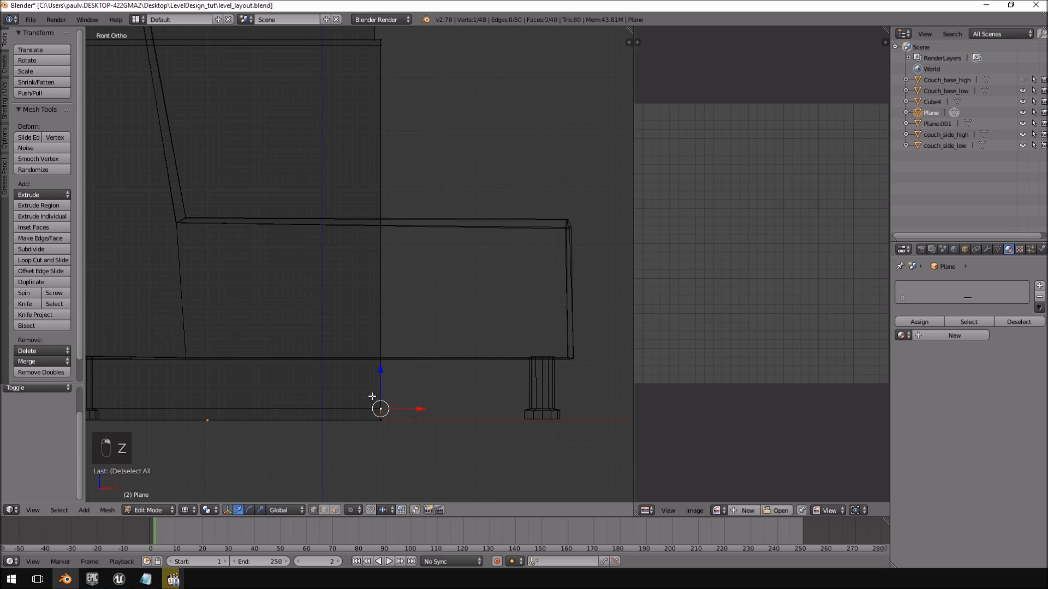
{"action": "key", "text": "ctrl+l"}
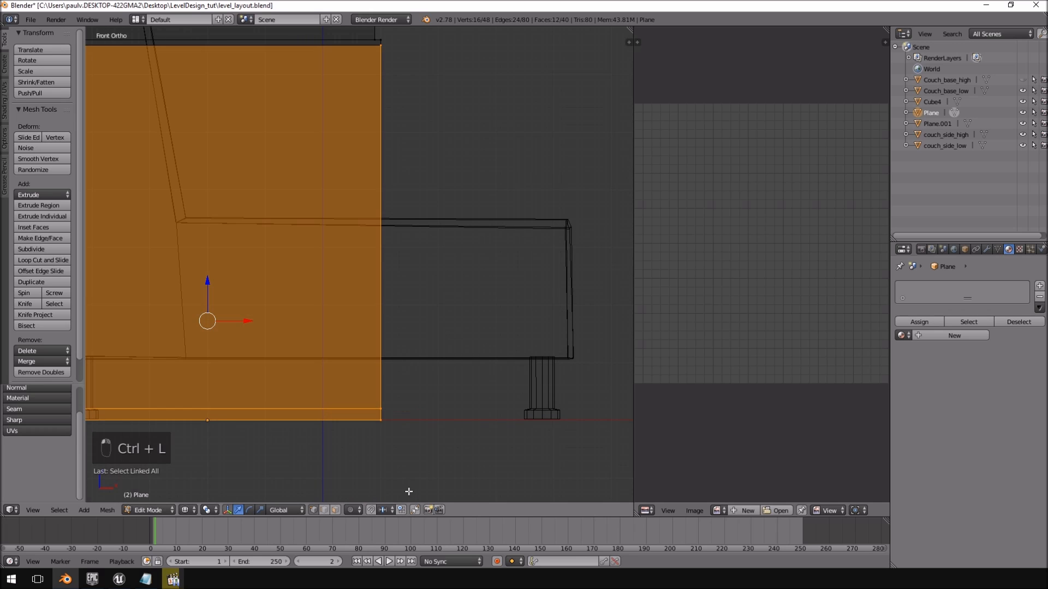
{"action": "key", "text": "h"}
Move both ends of the strip below the recess inward along X, flush with the recess walls.
{"action": "scroll", "coordinate": [421, 239], "scroll_direction": "up", "scroll_amount": 5}
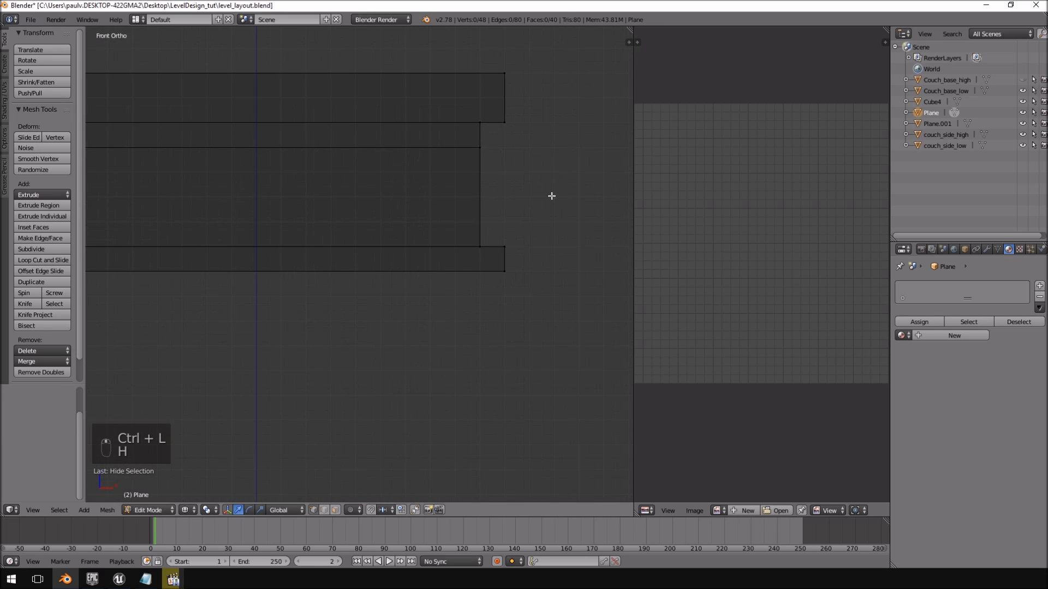
{"action": "key", "text": "a"}
{"action": "key", "text": "a"}
{"action": "mouse_move", "coordinate": [519, 236]}
{"action": "left_mouse_down", "text": "ctrl"}
{"action": "mouse_move", "coordinate": [516, 273]}
{"action": "mouse_move", "coordinate": [541, 261]}
{"action": "mouse_move", "coordinate": [524, 264]}
{"action": "left_mouse_up", "text": "ctrl"}
{"action": "scroll", "coordinate": [524, 264], "scroll_direction": "down", "scroll_amount": 5}
{"action": "middle_click_drag", "start_coordinate": [199, 276], "coordinate": [513, 275], "text": "shift"}
{"action": "key", "text": "a"}
{"action": "mouse_move", "coordinate": [147, 256]}
{"action": "left_mouse_down", "text": "ctrl"}
{"action": "mouse_move", "coordinate": [129, 251]}
{"action": "mouse_move", "coordinate": [140, 280]}
{"action": "mouse_move", "coordinate": [191, 264]}
{"action": "left_mouse_up", "text": "ctrl"}
{"action": "scroll", "coordinate": [380, 315], "scroll_direction": "down", "scroll_amount": 4}
{"action": "key", "text": "a"}
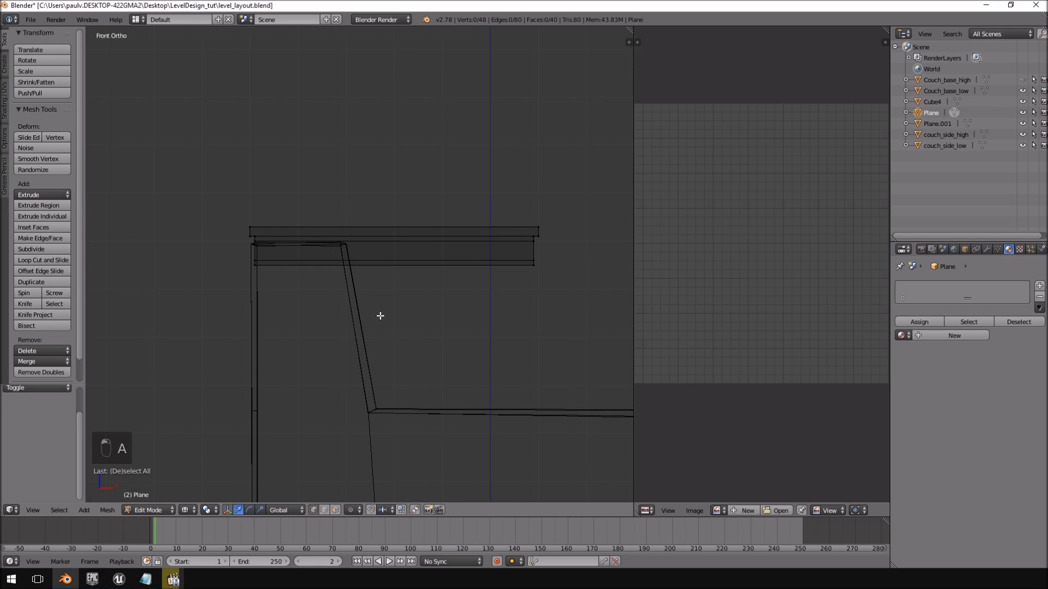
Reveal the hidden cabinet body and check the stepped top profile in the front and right views.
{"action": "key", "text": "alt+h"}
{"action": "mouse_move", "coordinate": [510, 314]}
{"action": "middle_mouse_down"}
{"action": "mouse_move", "coordinate": [451, 285]}
{"action": "mouse_move", "coordinate": [489, 343]}
{"action": "middle_mouse_up"}
{"action": "key", "text": "z"}
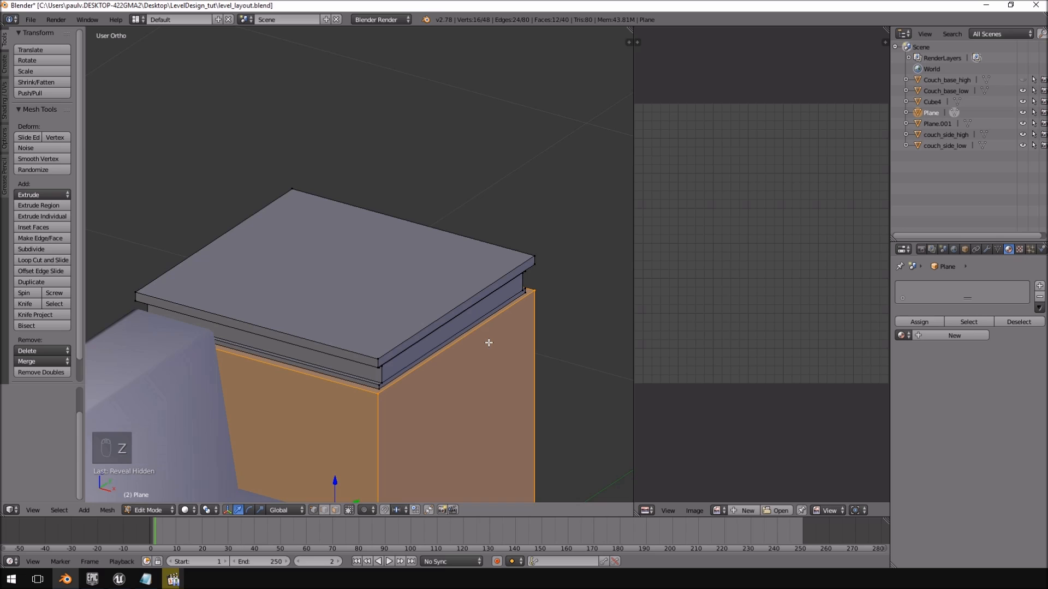
{"action": "key", "text": "KP_3"}
{"action": "key", "text": "KP_1"}
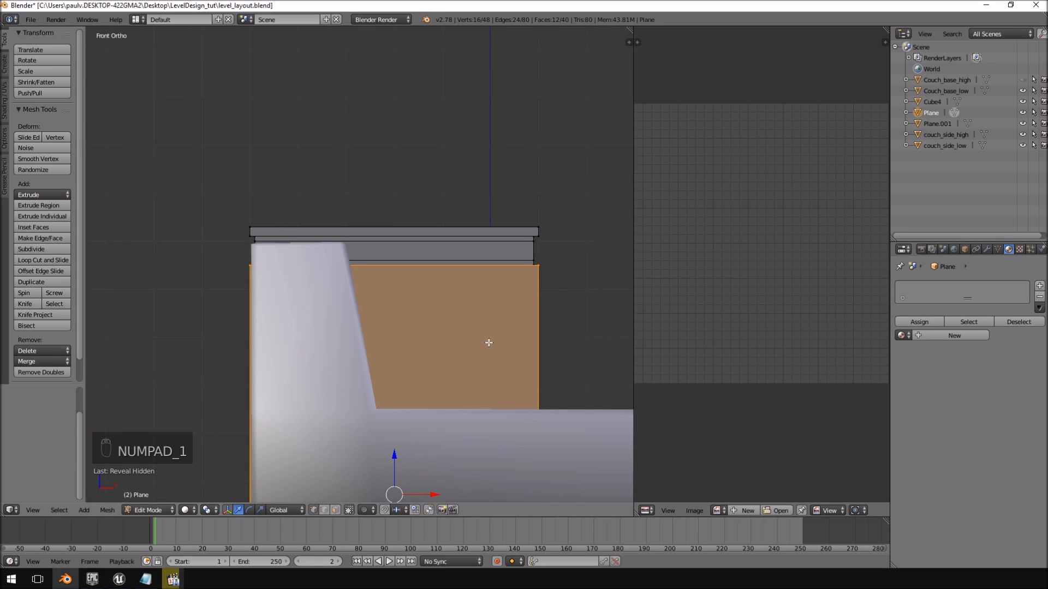
{"action": "key", "text": "KP_3"}
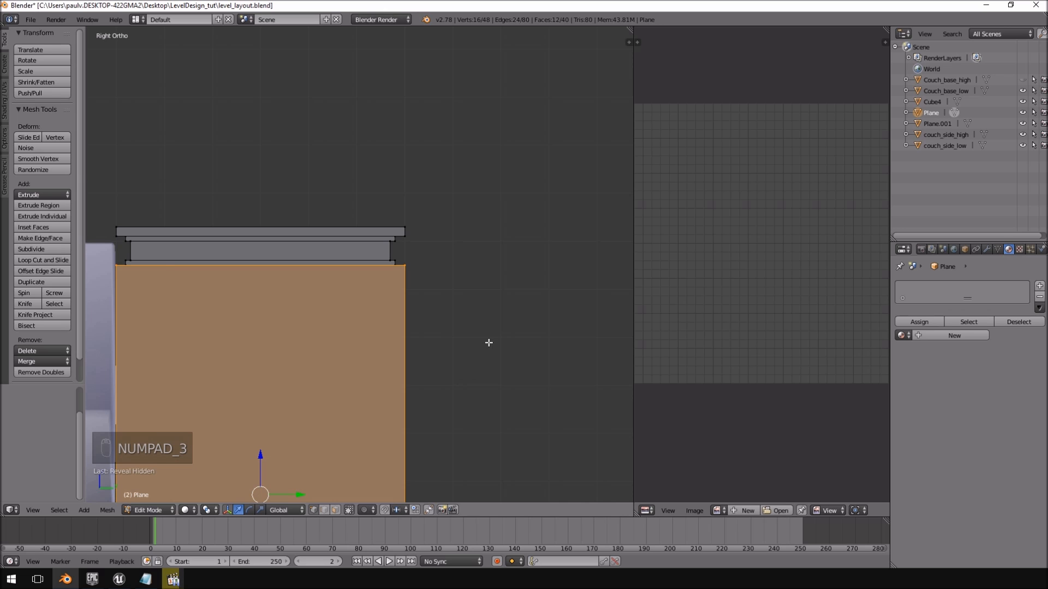
{"action": "scroll", "coordinate": [489, 343], "scroll_direction": "down", "scroll_amount": 3}
{"action": "middle_click_drag", "start_coordinate": [500, 348], "coordinate": [391, 344]}
{"action": "scroll", "coordinate": [393, 360], "scroll_direction": "up", "scroll_amount": 3}
Unwrap the entire cabinet mesh with Smart UV Project, using an angle limit of 66 and an island margin of 0.03.
{"action": "key", "text": "a"}
{"action": "key", "text": "a"}
{"action": "key", "text": "a"}
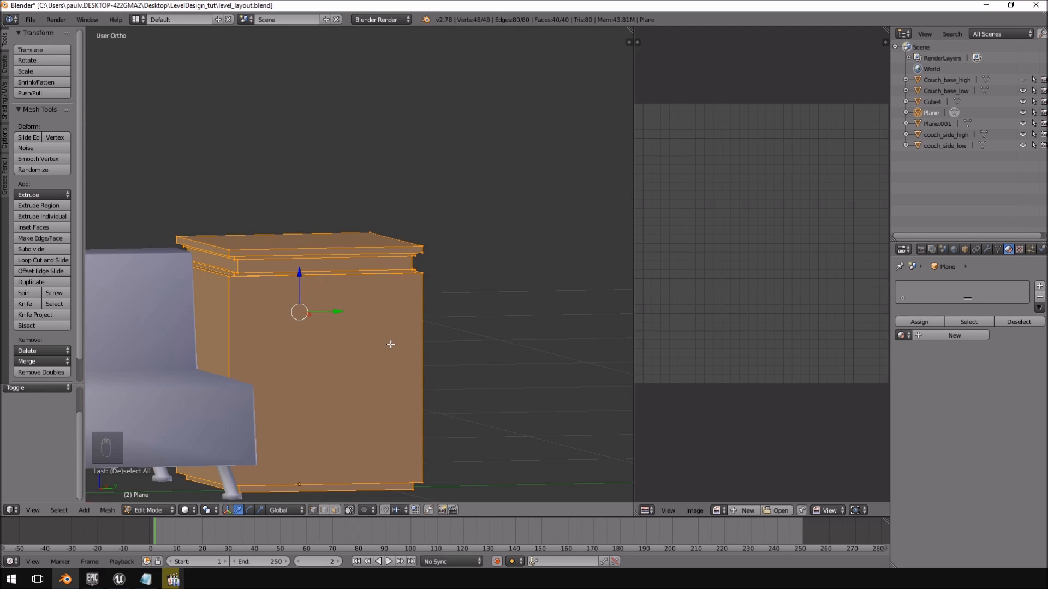
{"action": "key", "text": "u"}
{"action": "left_click", "coordinate": [391, 344]}
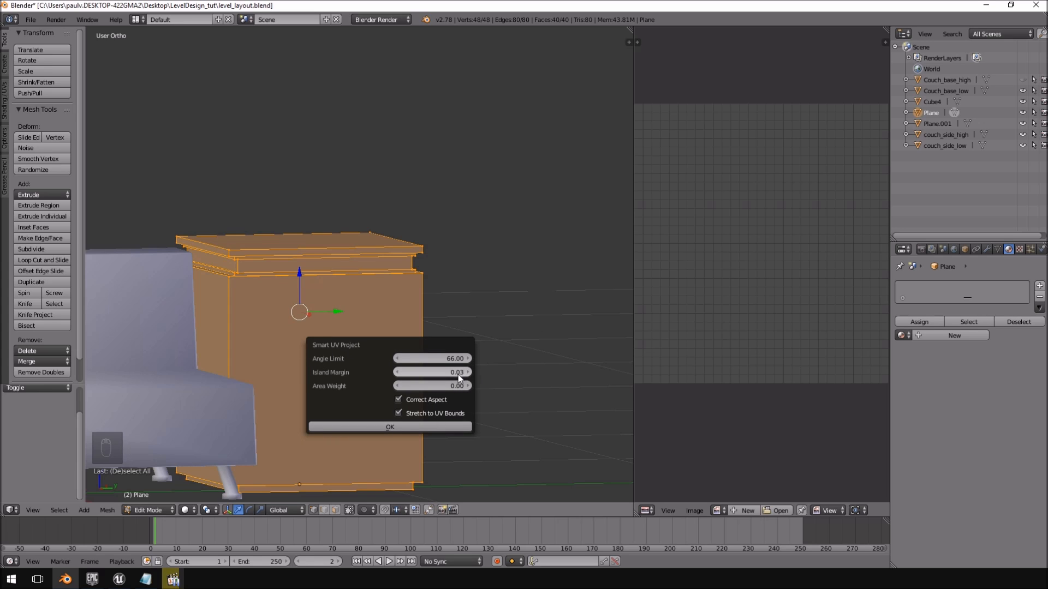
{"action": "left_click", "coordinate": [442, 427]}
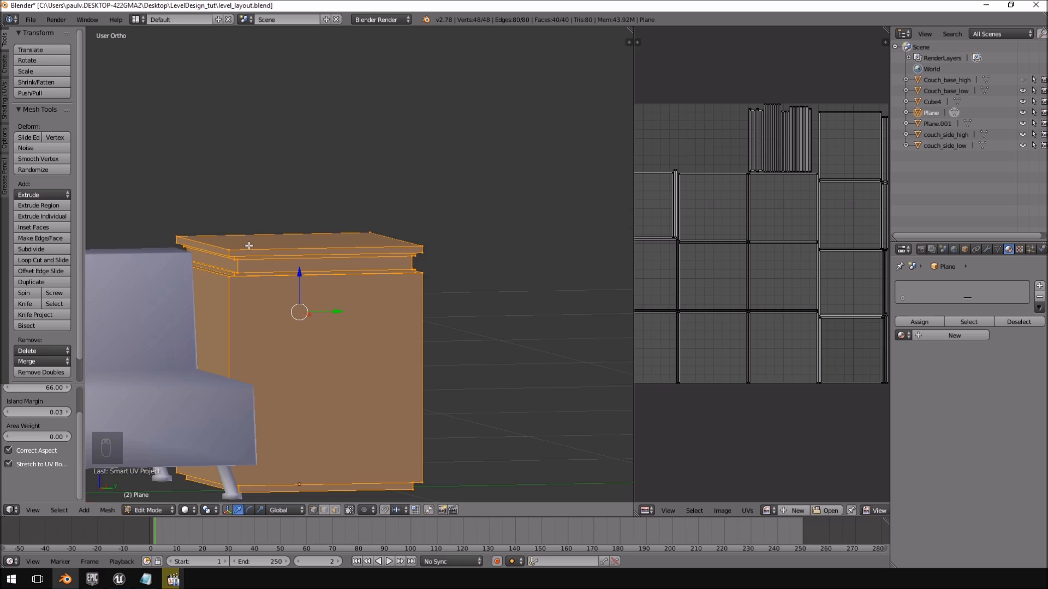
Check the base against the reference footage, then create a material and assign it to the base plinth, recess and strips.
{"action": "middle_click_drag", "start_coordinate": [390, 273], "coordinate": [422, 216]}
{"action": "scroll", "coordinate": [359, 246], "scroll_direction": "up", "scroll_amount": 4}
{"action": "left_click", "coordinate": [183, 580]}
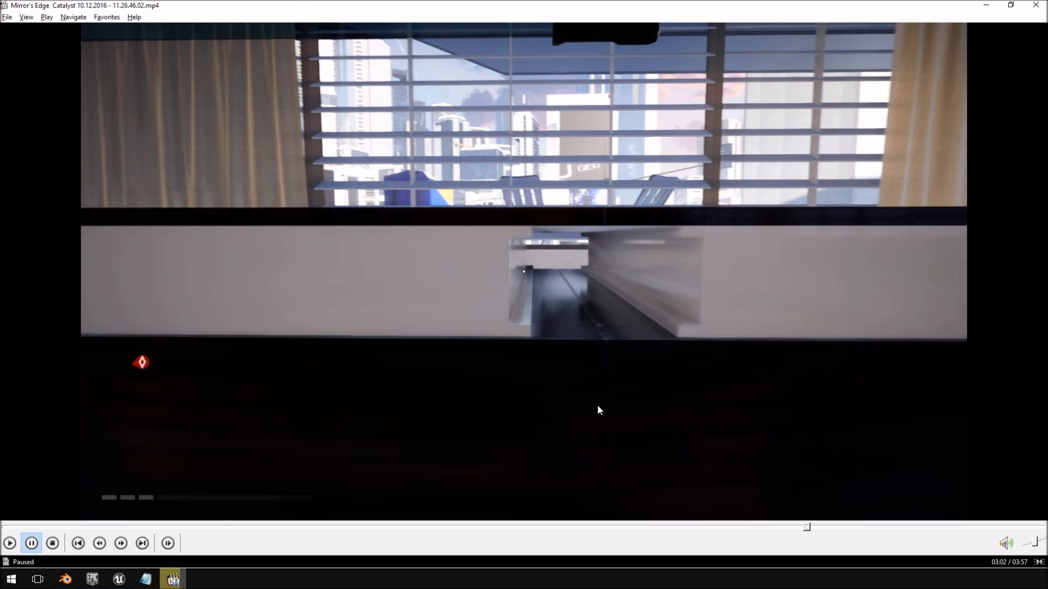
{"action": "key", "text": "alt+Tab"}
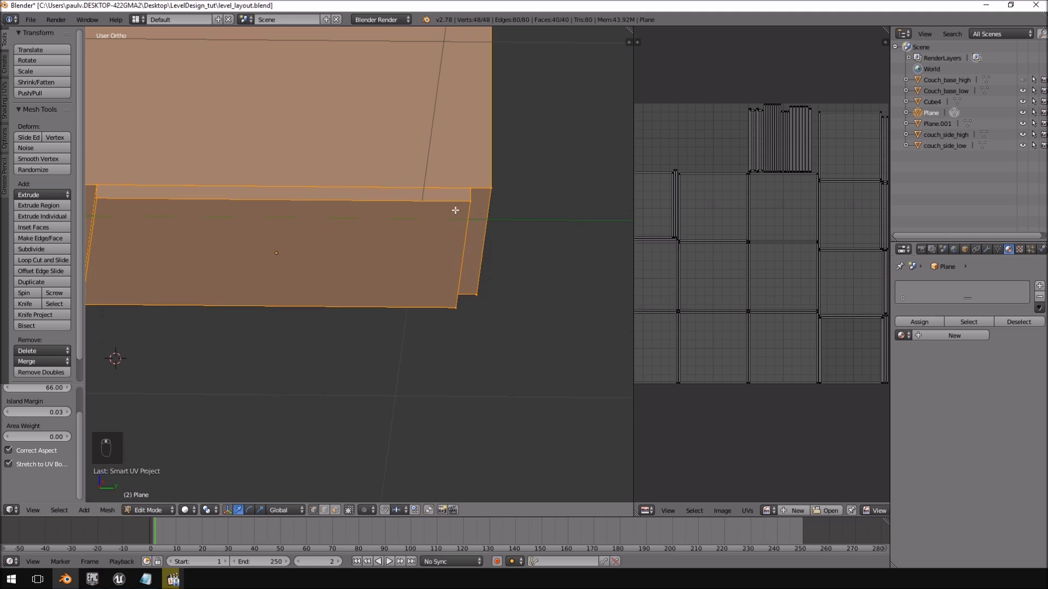
{"action": "right_click", "coordinate": [467, 202]}
{"action": "middle_click_drag", "start_coordinate": [468, 202], "coordinate": [464, 414]}
{"action": "middle_click_drag", "start_coordinate": [502, 285], "coordinate": [511, 250]}
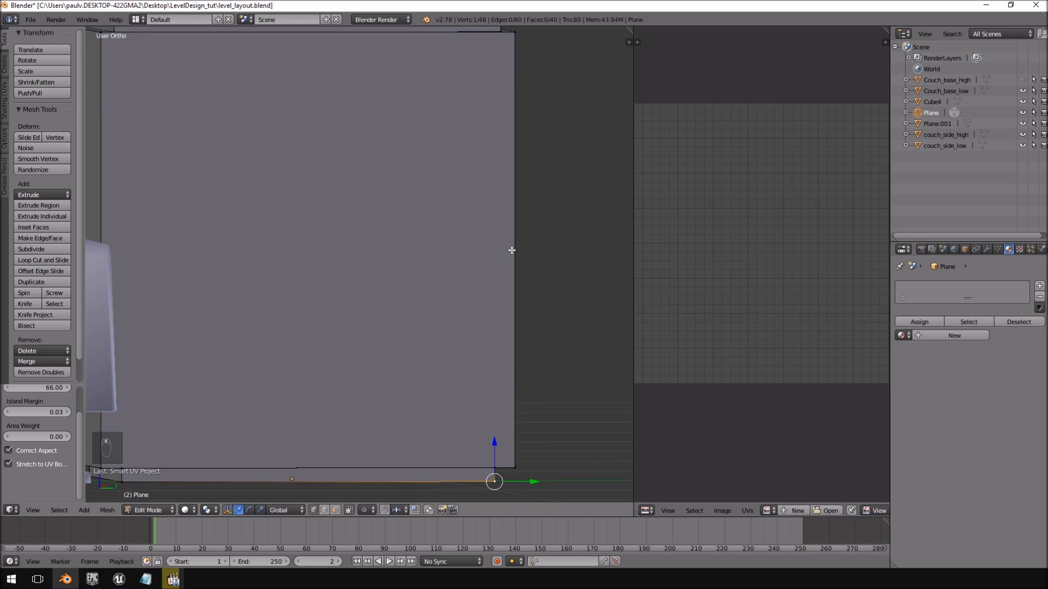
{"action": "scroll", "coordinate": [512, 250], "scroll_direction": "down", "scroll_amount": 2}
{"action": "right_click", "coordinate": [449, 97], "text": "shift"}
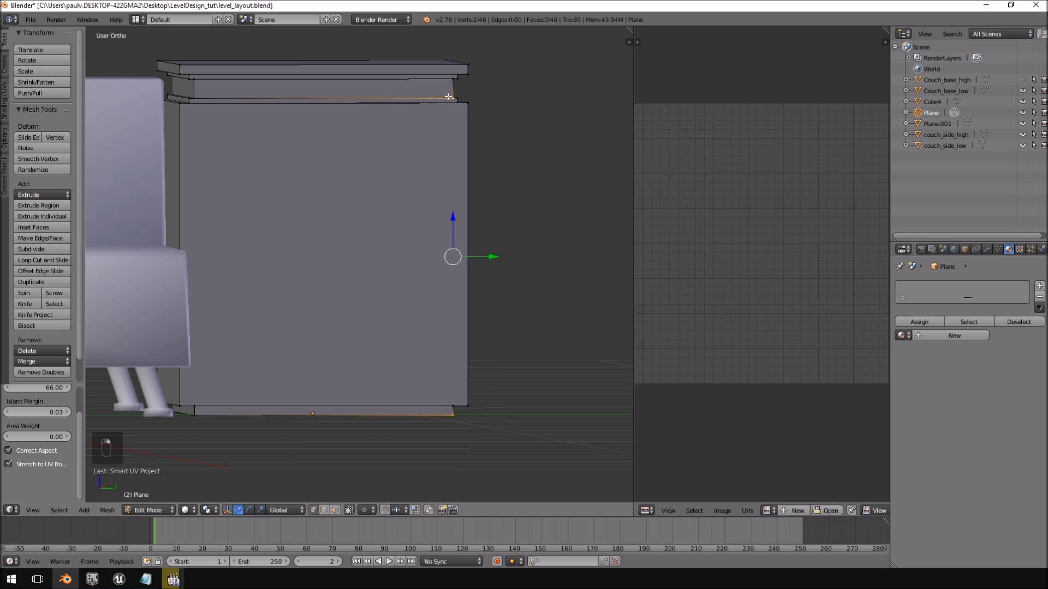
{"action": "key", "text": "ctrl+l"}
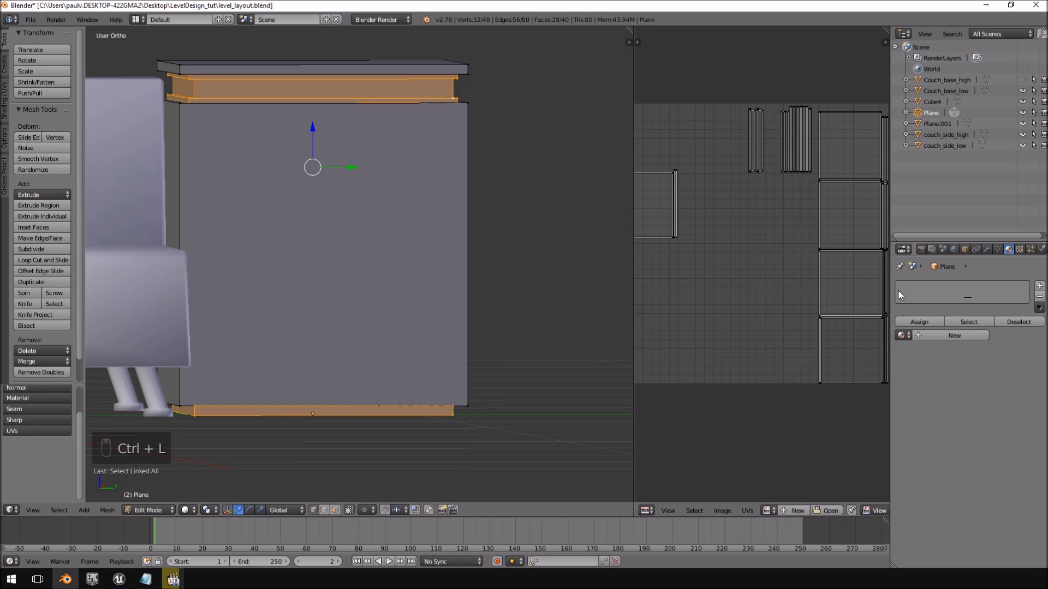
{"action": "left_click", "coordinate": [959, 336]}
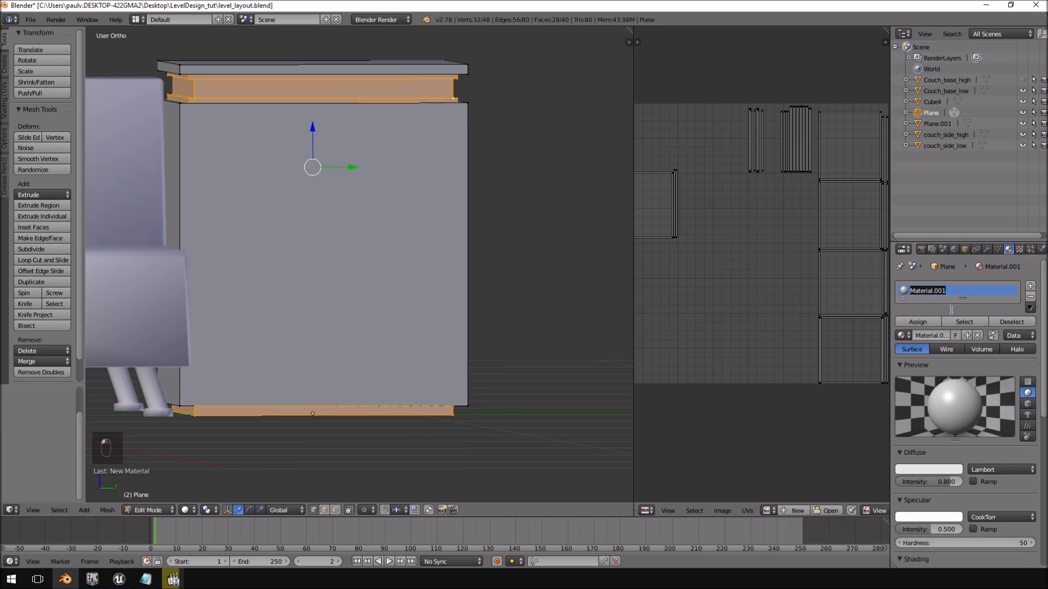
{"action": "left_click", "coordinate": [987, 281]}
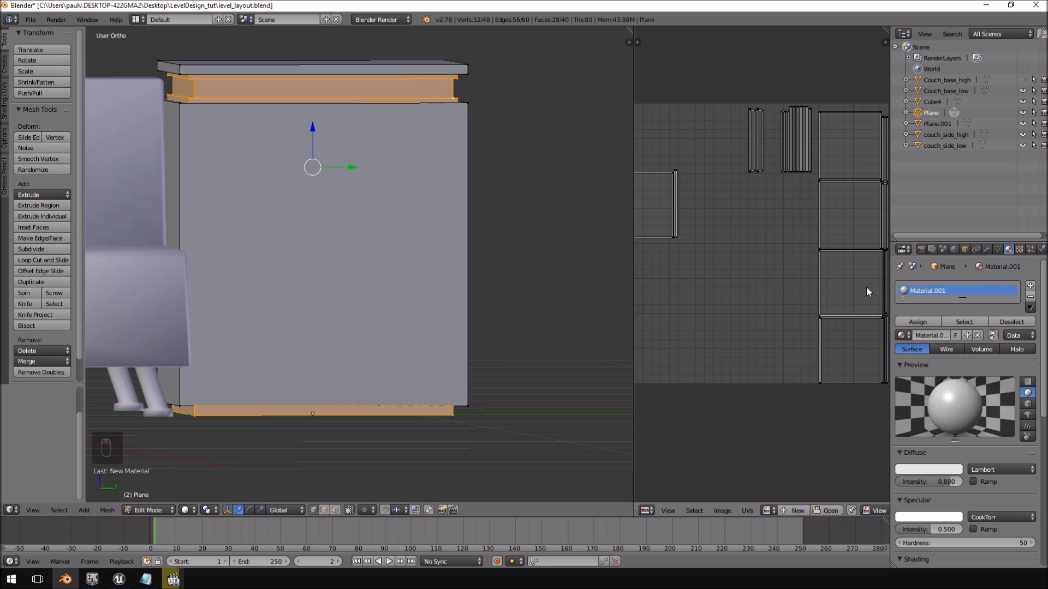
{"action": "left_click", "coordinate": [916, 322]}
Add a second material slot with a new material and assign it to the linked top slab and cabinet body.
{"action": "right_click", "coordinate": [475, 108]}
{"action": "right_click", "coordinate": [465, 76], "text": "shift"}
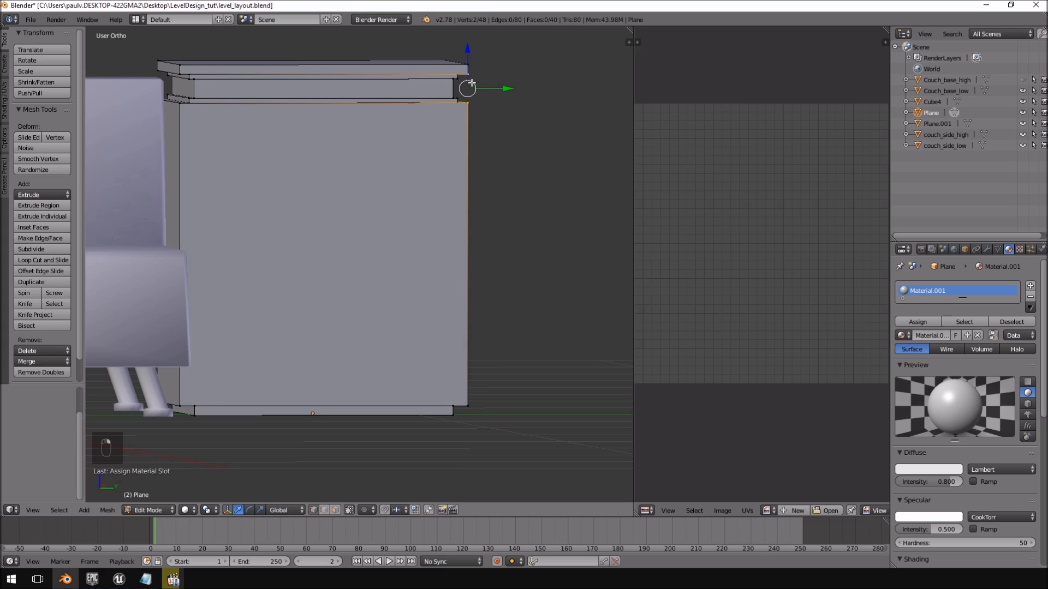
{"action": "key", "text": "ctrl+l"}
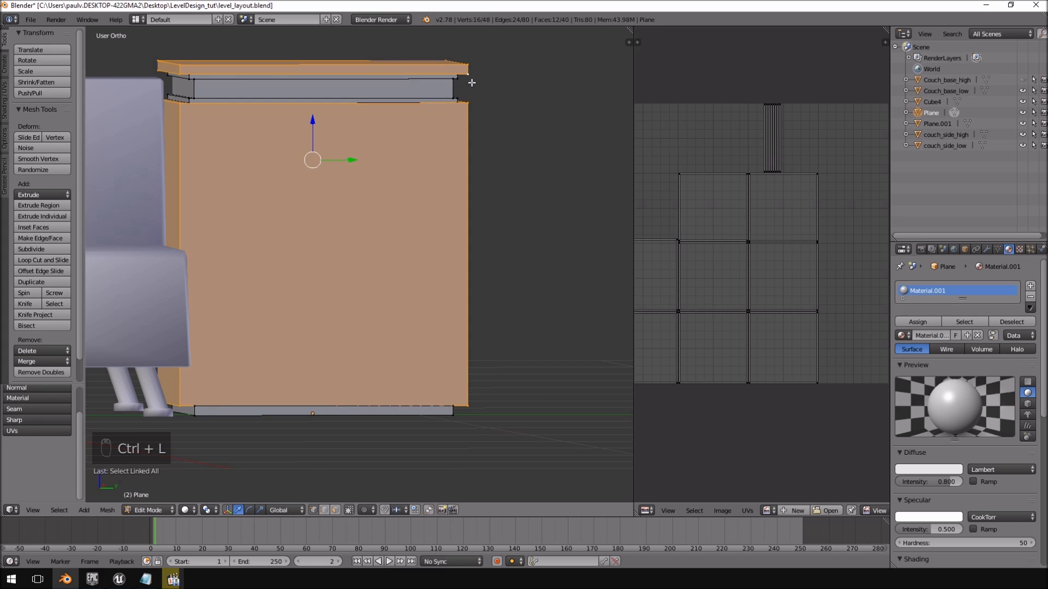
{"action": "left_click", "coordinate": [1030, 286]}
{"action": "left_click", "coordinate": [933, 362]}
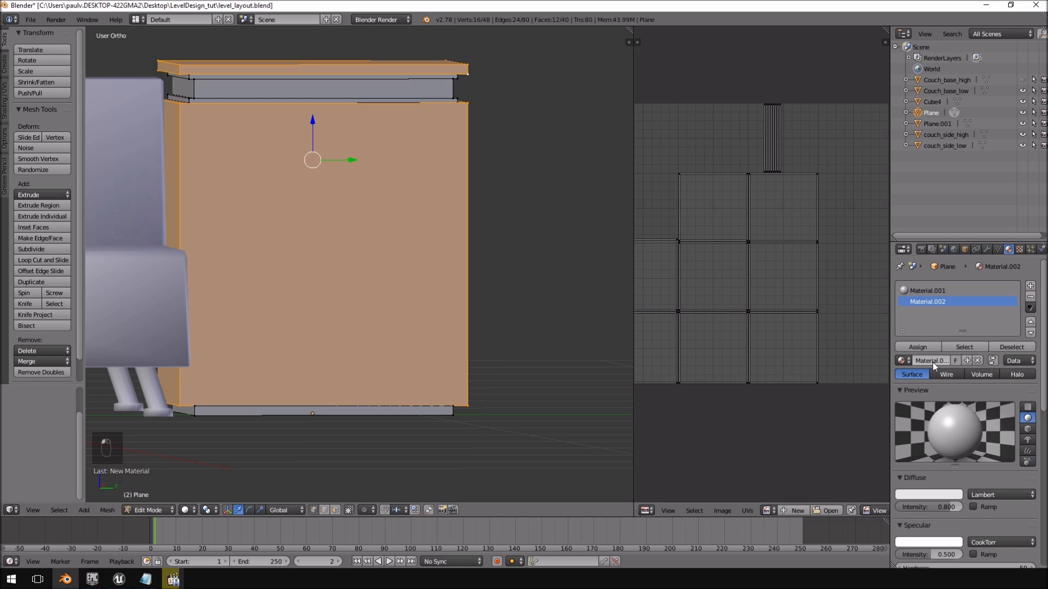
{"action": "left_click", "coordinate": [931, 349]}
{"action": "scroll", "coordinate": [398, 304], "scroll_direction": "down", "scroll_amount": 3}
{"action": "middle_click_drag", "start_coordinate": [398, 304], "coordinate": [366, 304]}
{"action": "key", "text": "KP_1"}
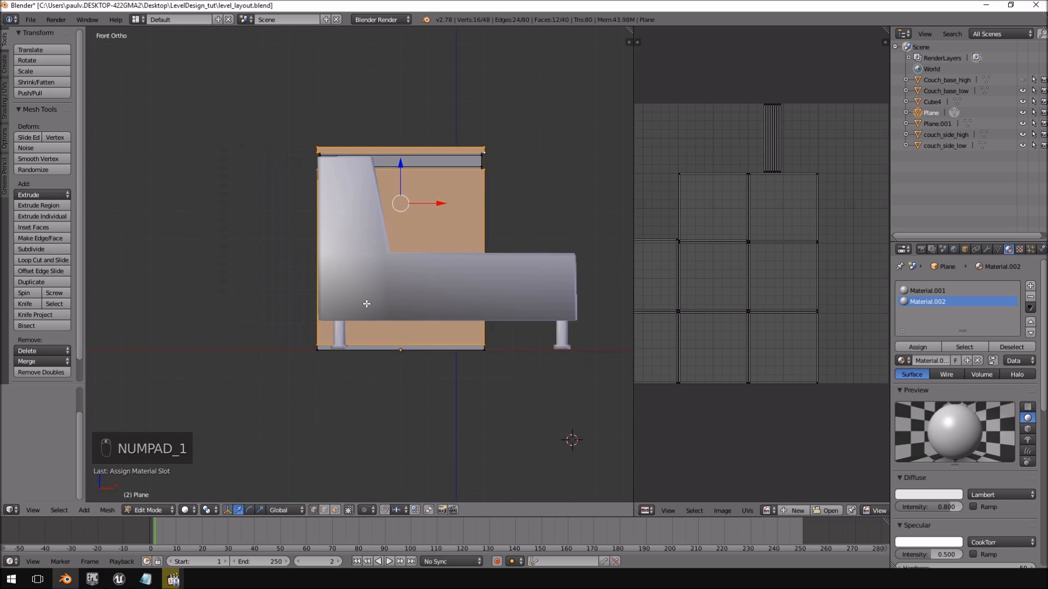
{"action": "key", "text": "KP_3"}
{"action": "key", "text": "KP_7"}
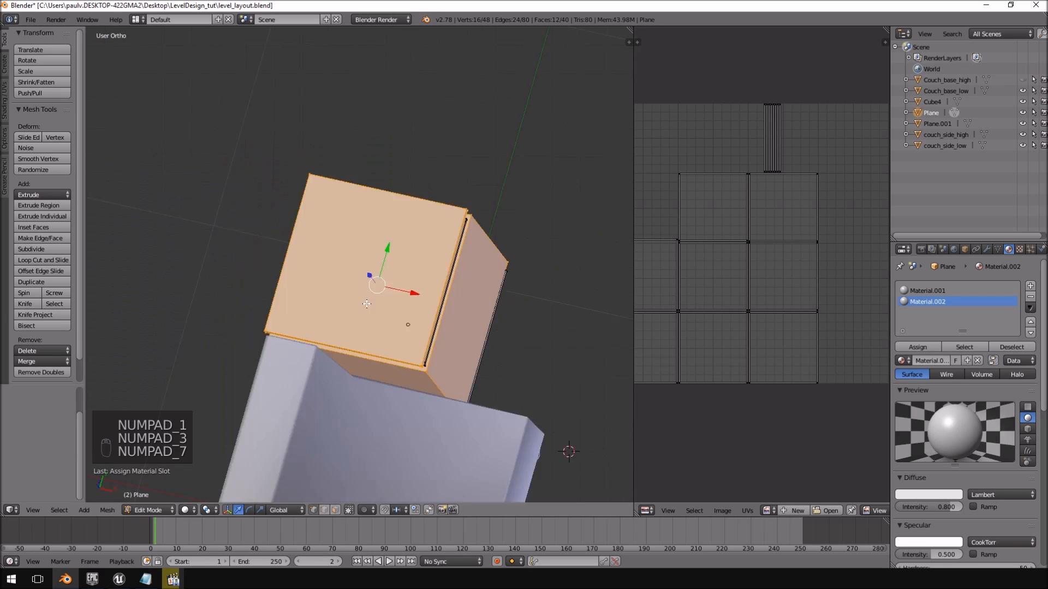
Leave mesh editing and hide the Couch_base_low object standing beside the cabinet.
{"action": "key", "text": "Tab"}
{"action": "right_click", "coordinate": [379, 338]}
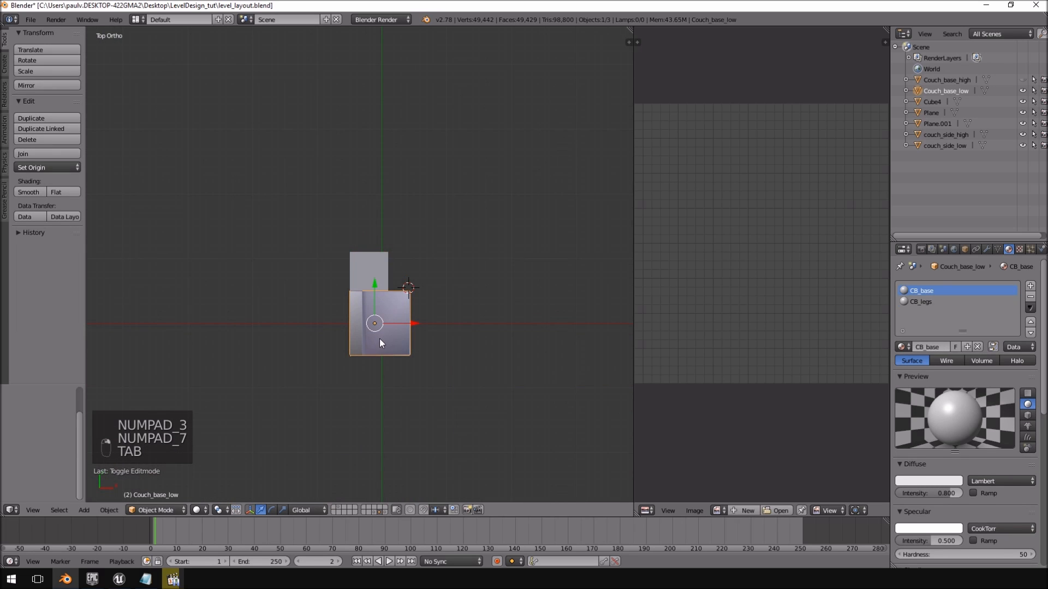
{"action": "left_click_drag", "start_coordinate": [410, 325], "coordinate": [586, 318]}
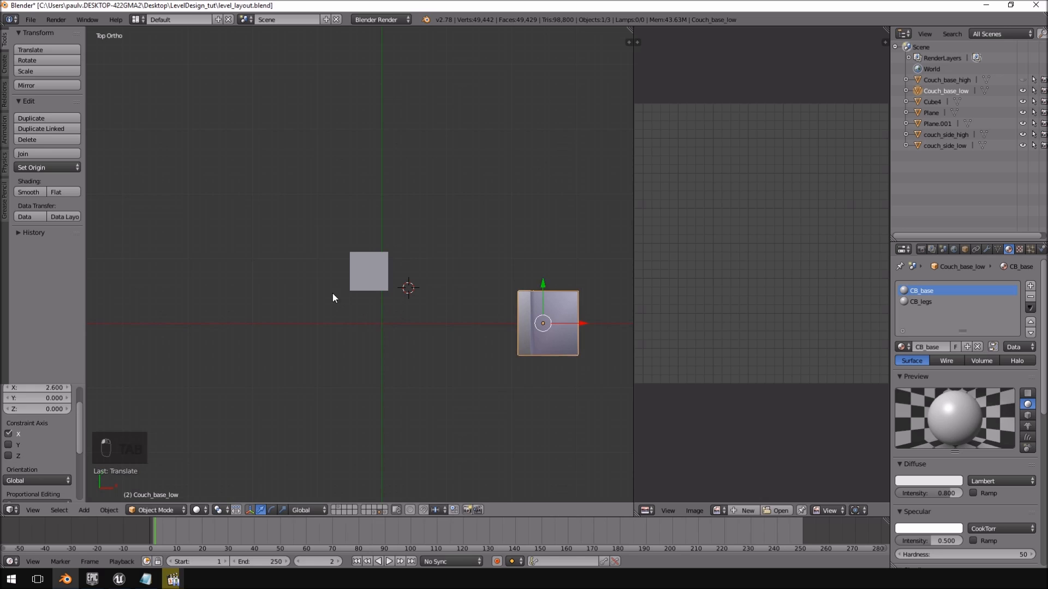
{"action": "right_click", "coordinate": [379, 285]}
{"action": "key", "text": "ctrl+z"}
{"action": "key", "text": "ctrl+z"}
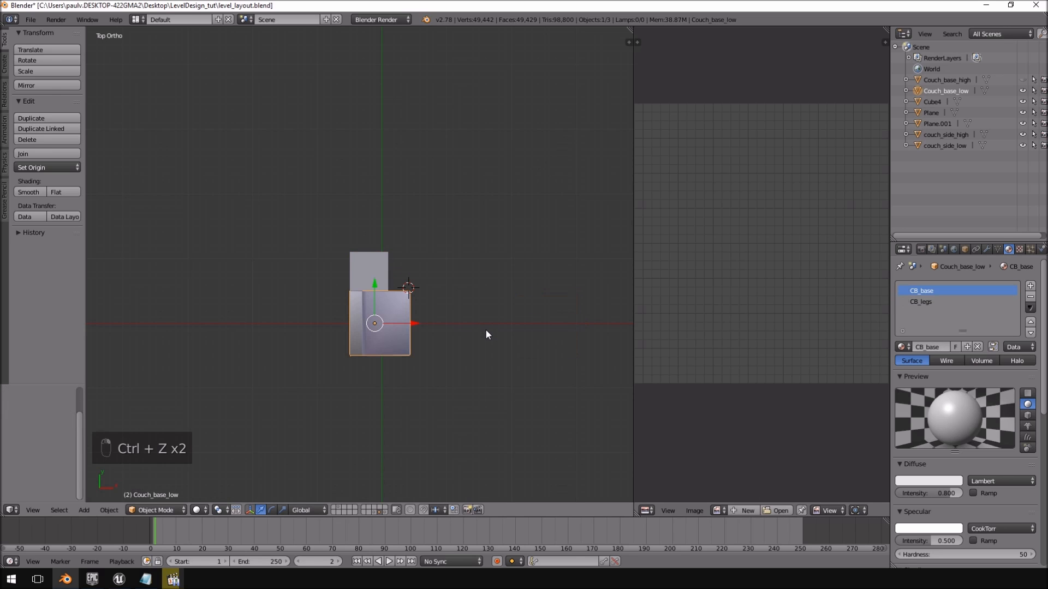
{"action": "key", "text": "h"}
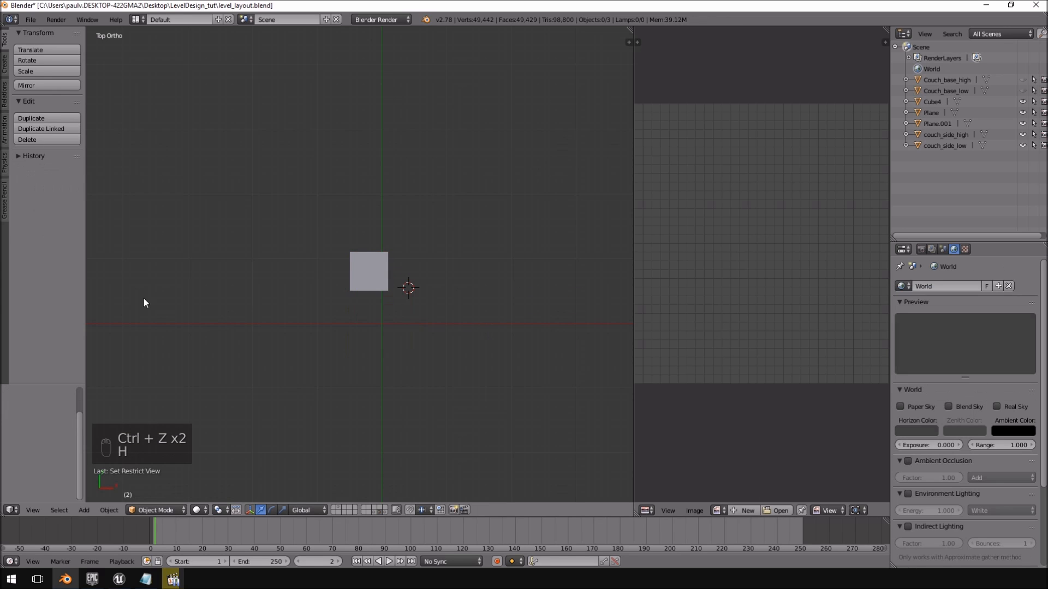
Move the cabinet along Y and then 0.5 units along X to bring it to the scene origin.
{"action": "right_click", "coordinate": [394, 270]}
{"action": "scroll", "coordinate": [394, 278], "scroll_direction": "up", "scroll_amount": 5}
{"action": "middle_click_drag", "start_coordinate": [394, 284], "coordinate": [397, 183], "text": "shift"}
{"action": "left_click_drag", "start_coordinate": [382, 137], "coordinate": [407, 316]}
{"action": "left_click_drag", "start_coordinate": [432, 358], "coordinate": [506, 361]}
{"action": "middle_click_drag", "start_coordinate": [451, 325], "coordinate": [354, 199]}
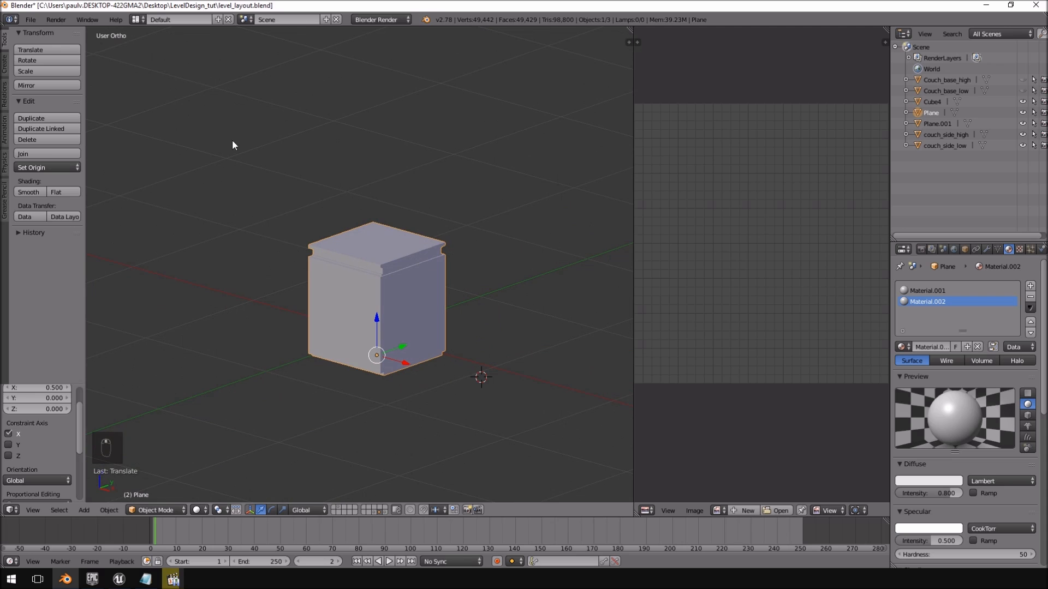
Review the main, geometry and armature settings of the FBX export, then cancel without exporting.
{"action": "left_click", "coordinate": [30, 19]}
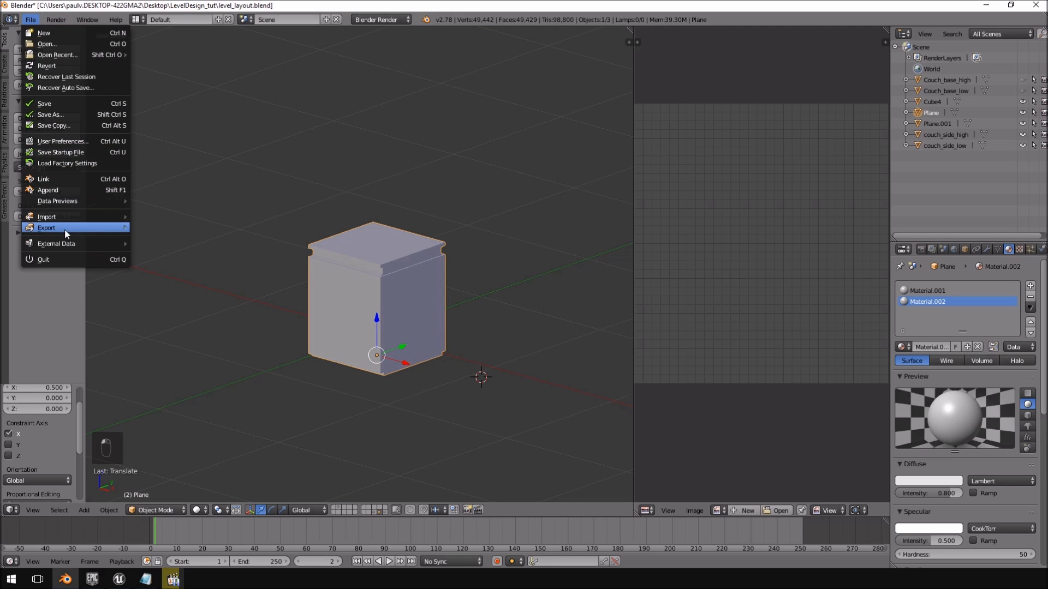
{"action": "mouse_move", "coordinate": [65, 227]}
{"action": "left_click", "coordinate": [185, 261]}
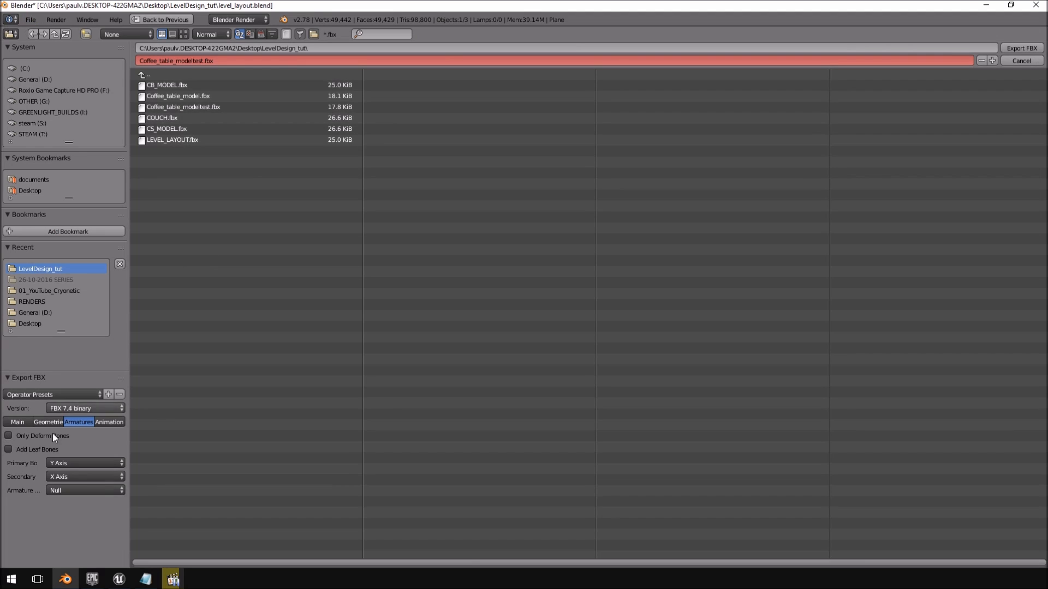
{"action": "left_click", "coordinate": [9, 423]}
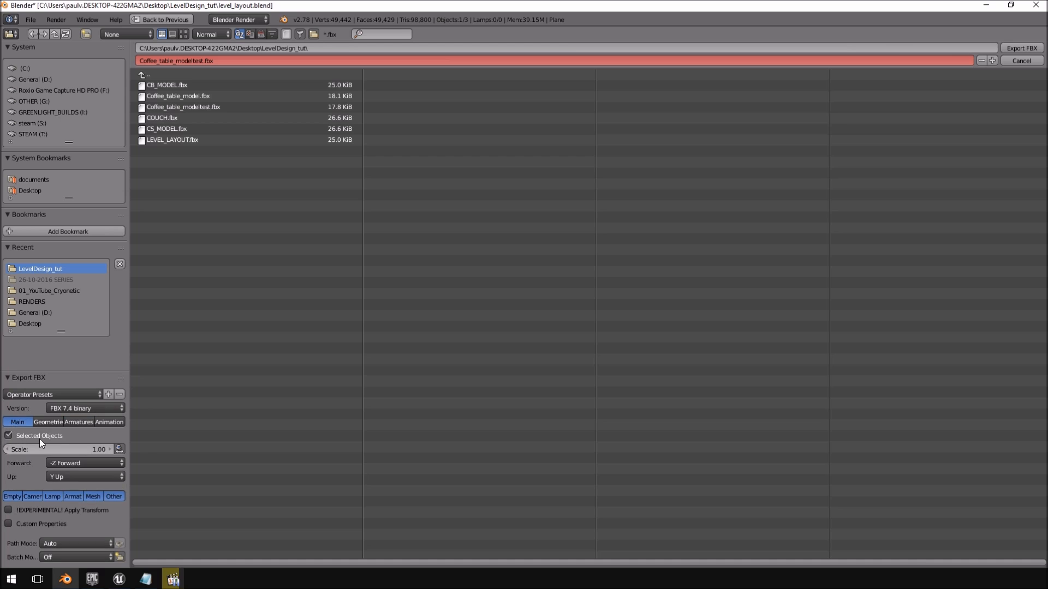
{"action": "left_click", "coordinate": [49, 423]}
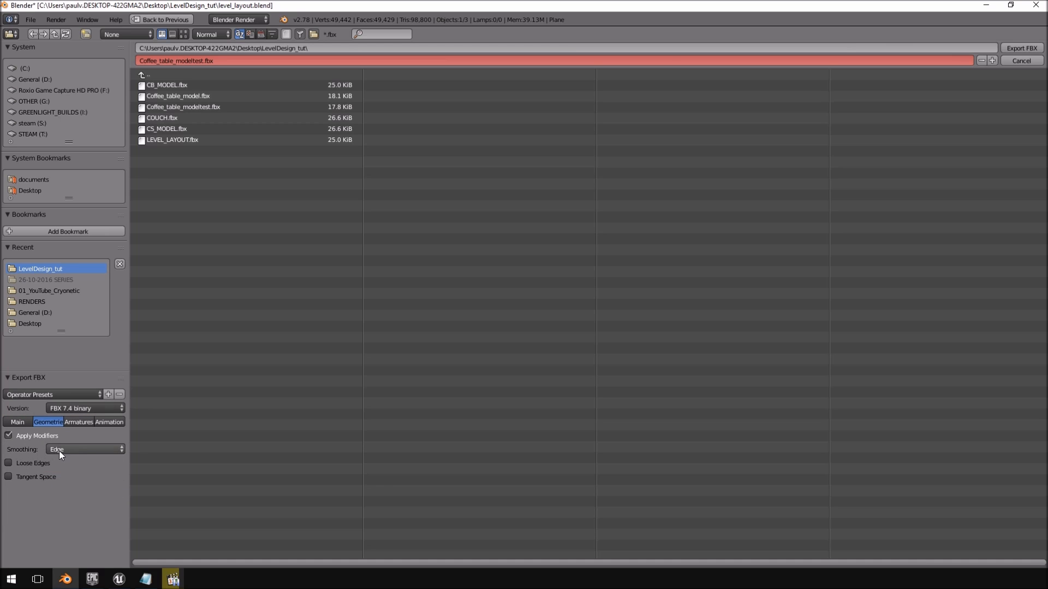
{"action": "left_click", "coordinate": [78, 423]}
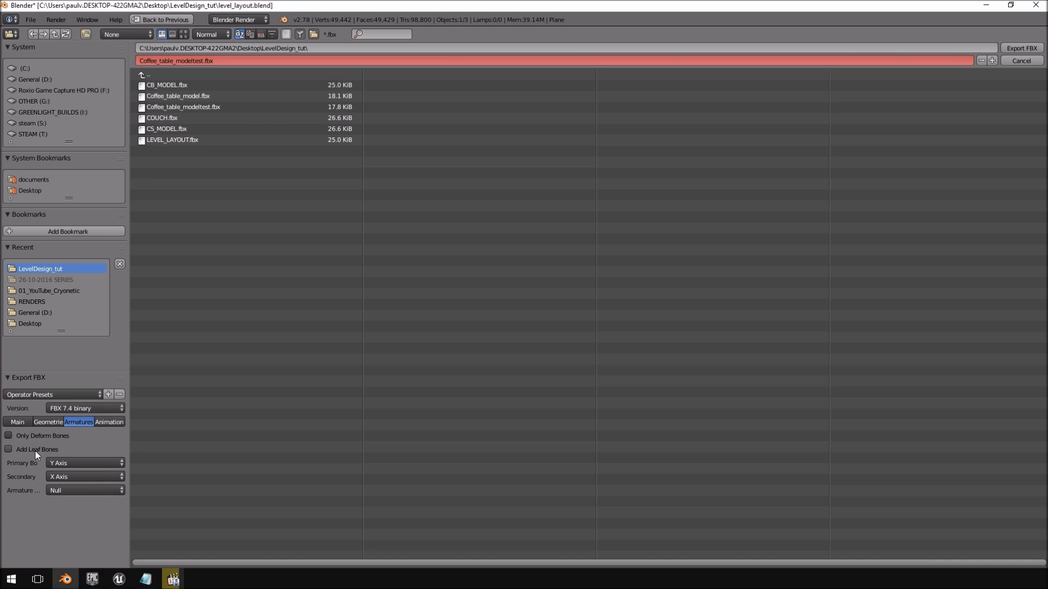
{"action": "left_click", "coordinate": [1020, 62]}
{"action": "middle_click_drag", "start_coordinate": [448, 281], "coordinate": [378, 272]}
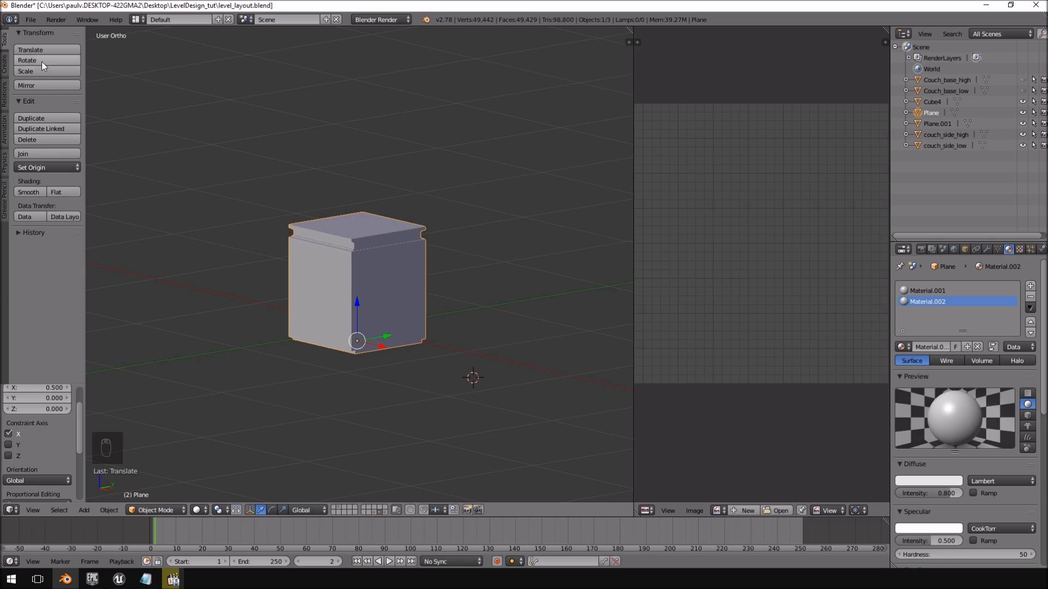
Export the selected cabinet as Corner_table.fbx in the LevelDesign_tut folder.
{"action": "left_click", "coordinate": [26, 20]}
{"action": "mouse_move", "coordinate": [88, 228]}
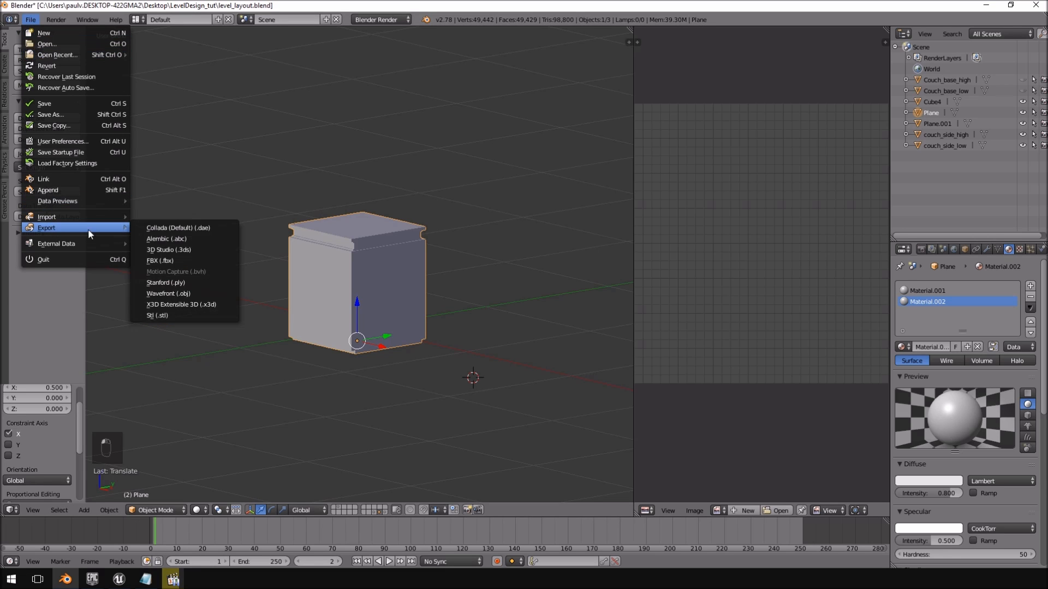
{"action": "left_click", "coordinate": [182, 260]}
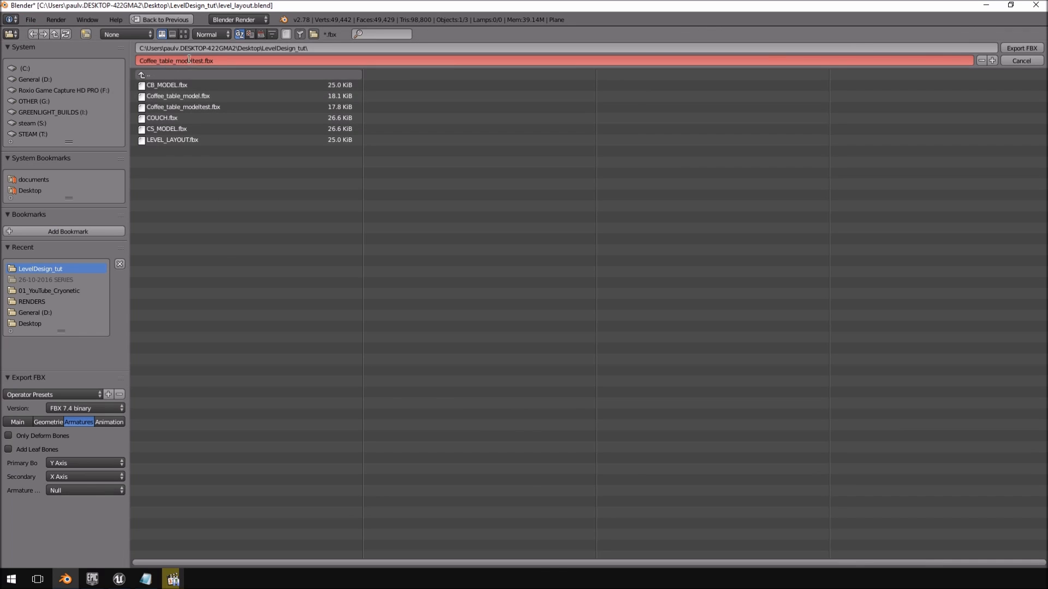
{"action": "left_click_drag", "start_coordinate": [202, 60], "coordinate": [124, 60]}
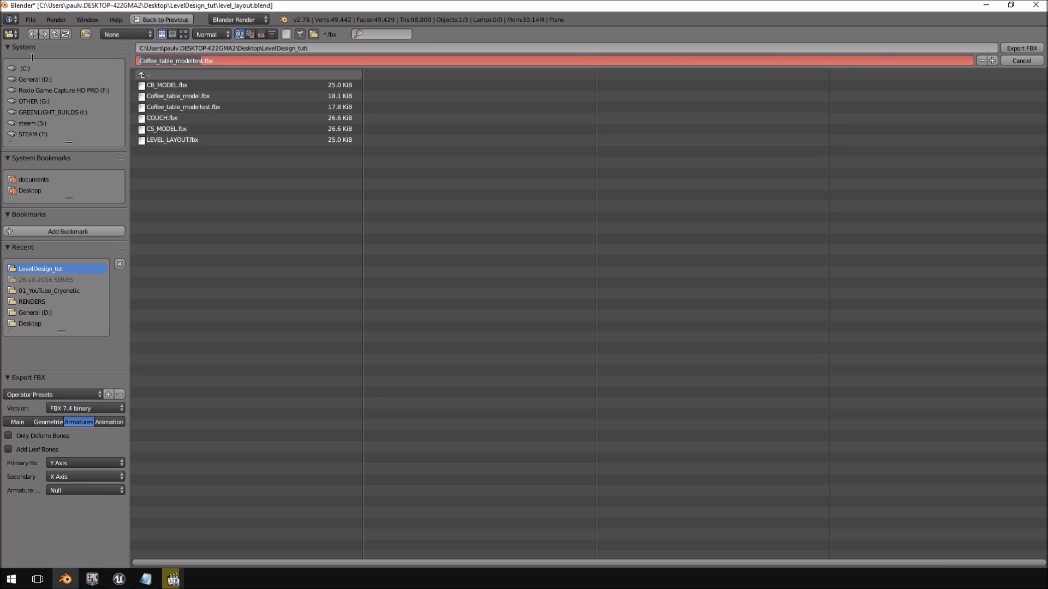
{"action": "key", "text": "BackSpace"}
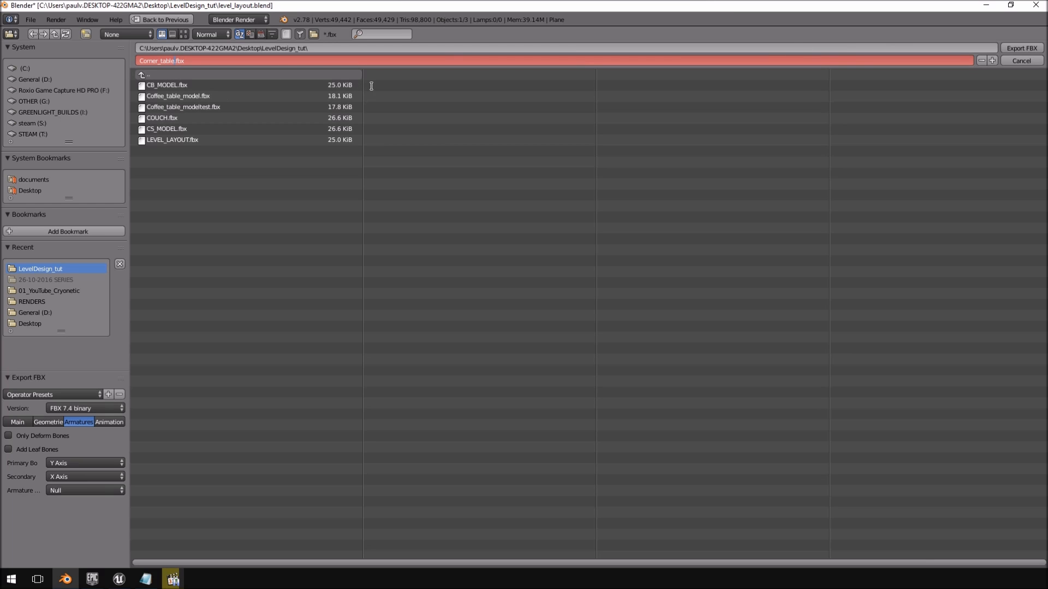
{"action": "left_click", "coordinate": [1016, 47]}
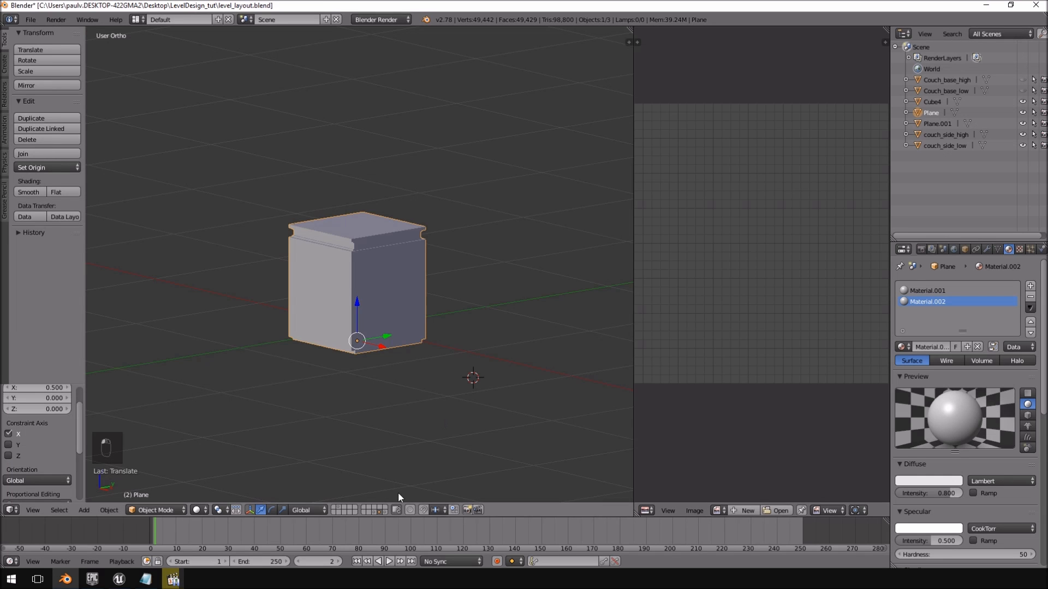
Switch to Unreal Engine and import Corner_table.fbx into FirstPersonBP as a static mesh, without its materials or textures.
{"action": "left_click", "coordinate": [118, 580]}
{"action": "right_click_drag", "start_coordinate": [580, 218], "coordinate": [371, 246]}
{"action": "left_click", "coordinate": [84, 404]}
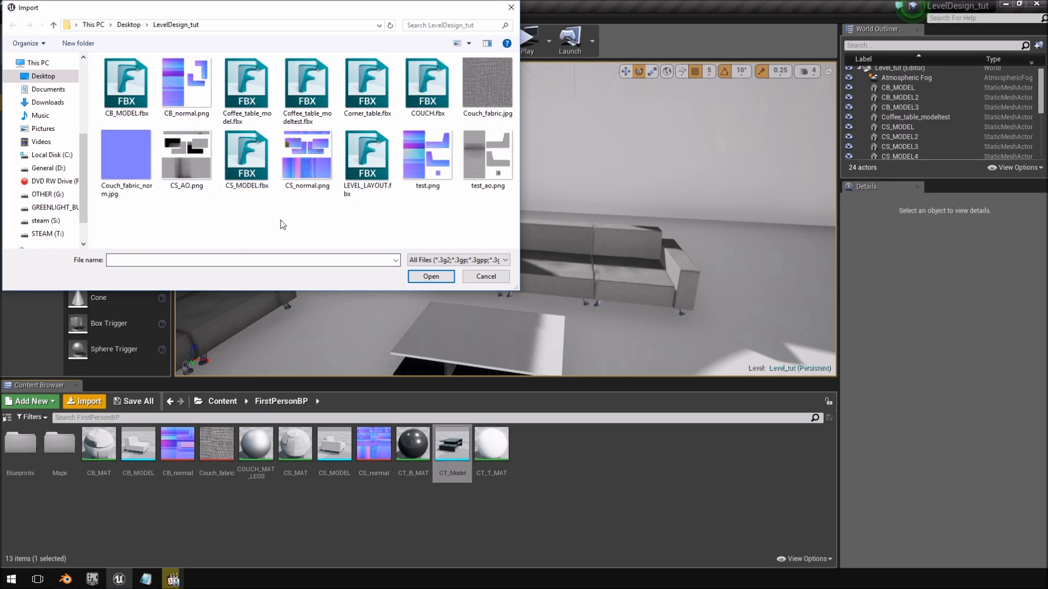
{"action": "double_click", "coordinate": [380, 97]}
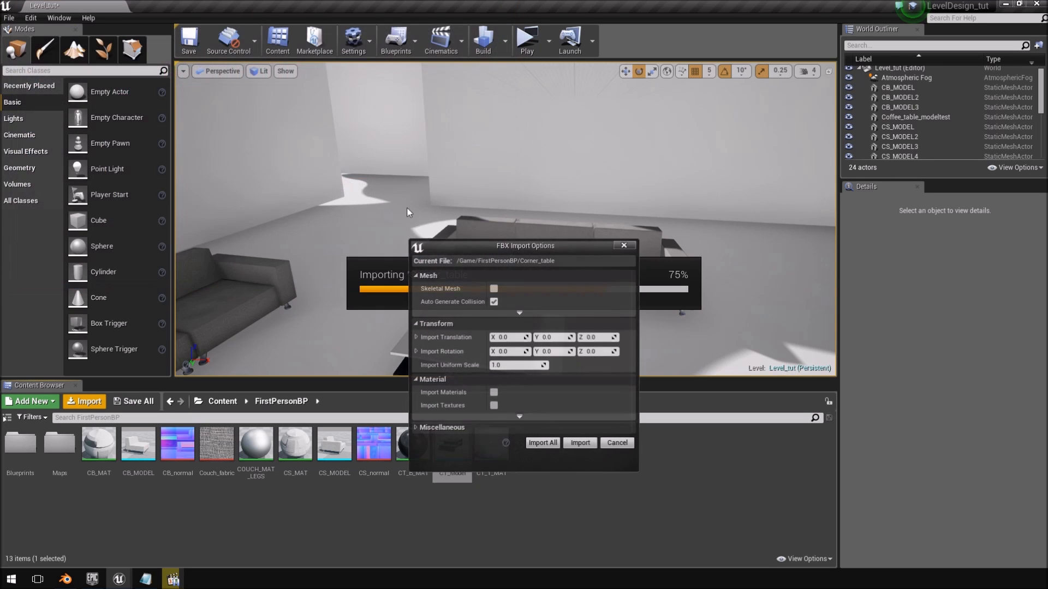
{"action": "left_click", "coordinate": [580, 446]}
Place the Corner_table mesh in the level and move it along X to -120 cm, against the couch's armrest.
{"action": "right_click_drag", "start_coordinate": [530, 335], "coordinate": [557, 335]}
{"action": "key", "text": "s"}
{"action": "left_click_drag", "start_coordinate": [220, 449], "coordinate": [695, 266]}
{"action": "key", "text": "w"}
{"action": "right_click_drag", "start_coordinate": [695, 265], "coordinate": [677, 234]}
{"action": "key", "text": "s"}
{"action": "key", "text": "w"}
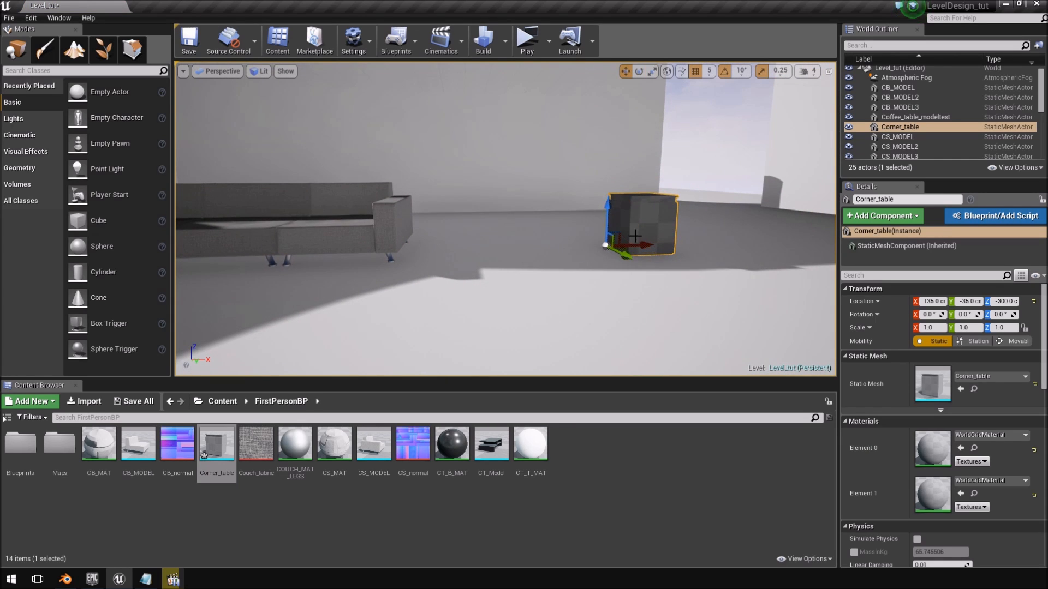
{"action": "left_click_drag", "start_coordinate": [636, 241], "coordinate": [443, 250]}
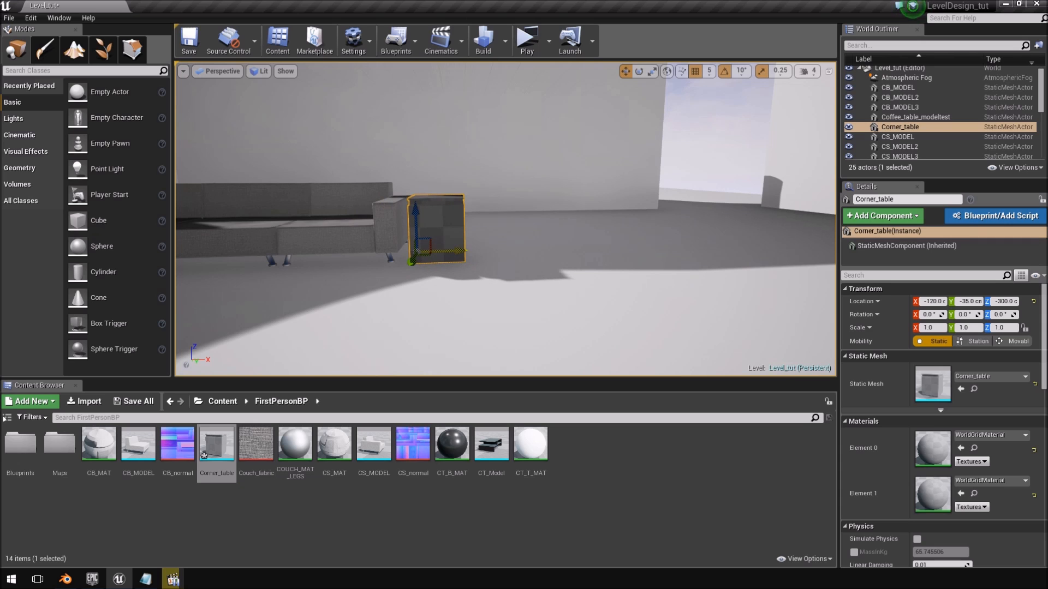
Set the corner table's scale to 1.25 on the X, Y and Z axes.
{"action": "key", "text": "e"}
{"action": "mouse_move", "coordinate": [505, 247]}
{"action": "right_mouse_down"}
{"action": "mouse_move", "coordinate": [494, 259]}
{"action": "mouse_move", "coordinate": [505, 247]}
{"action": "right_mouse_up"}
{"action": "key", "text": "w"}
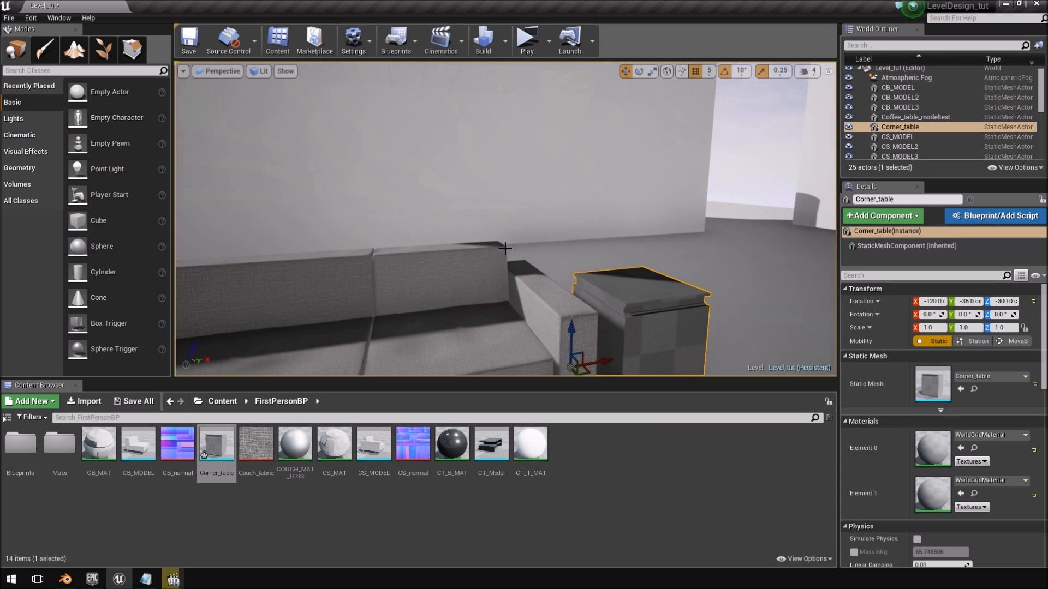
{"action": "left_click", "coordinate": [933, 327]}
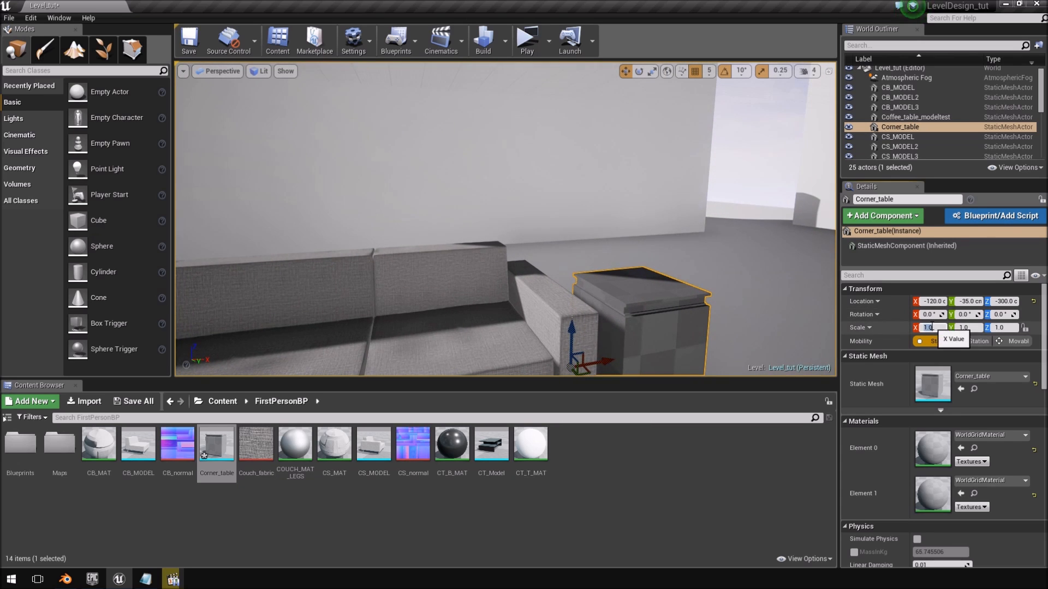
{"action": "key", "text": "Tab"}
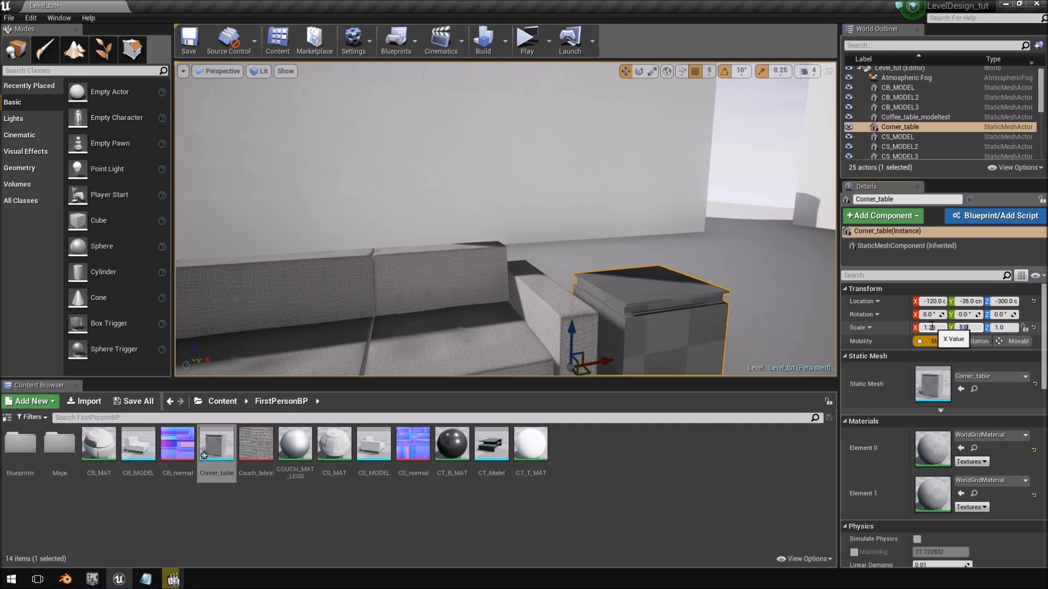
{"action": "type", "text": "1.25"}
{"action": "key", "text": "Tab"}
{"action": "type", "text": "1."}
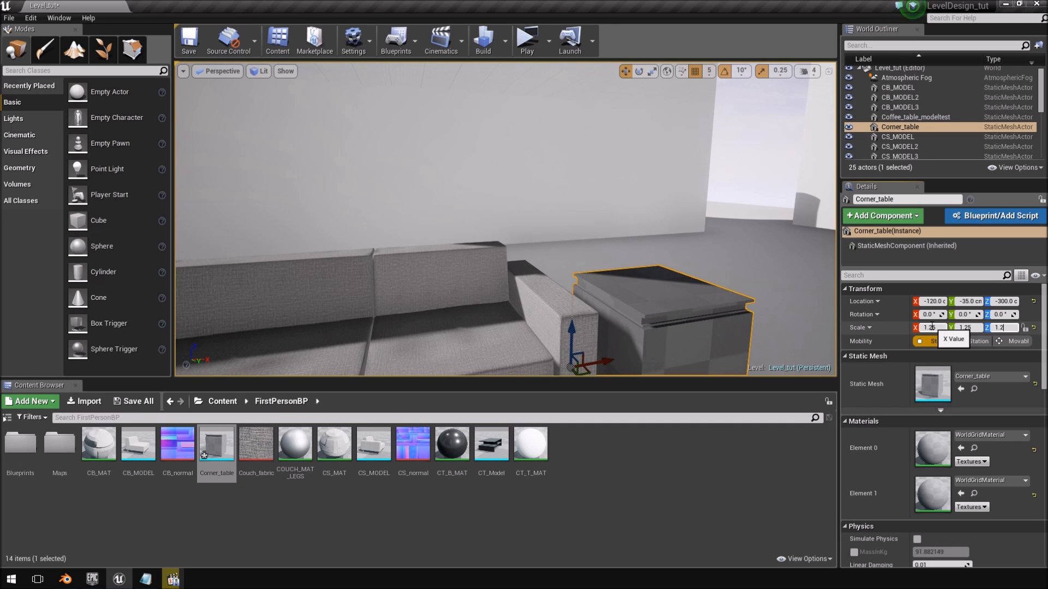
{"action": "type", "text": "25"}
{"action": "key", "text": "Return"}
Move the corner table away from the couch along X to 170 cm.
{"action": "right_click_drag", "start_coordinate": [693, 257], "coordinate": [682, 324]}
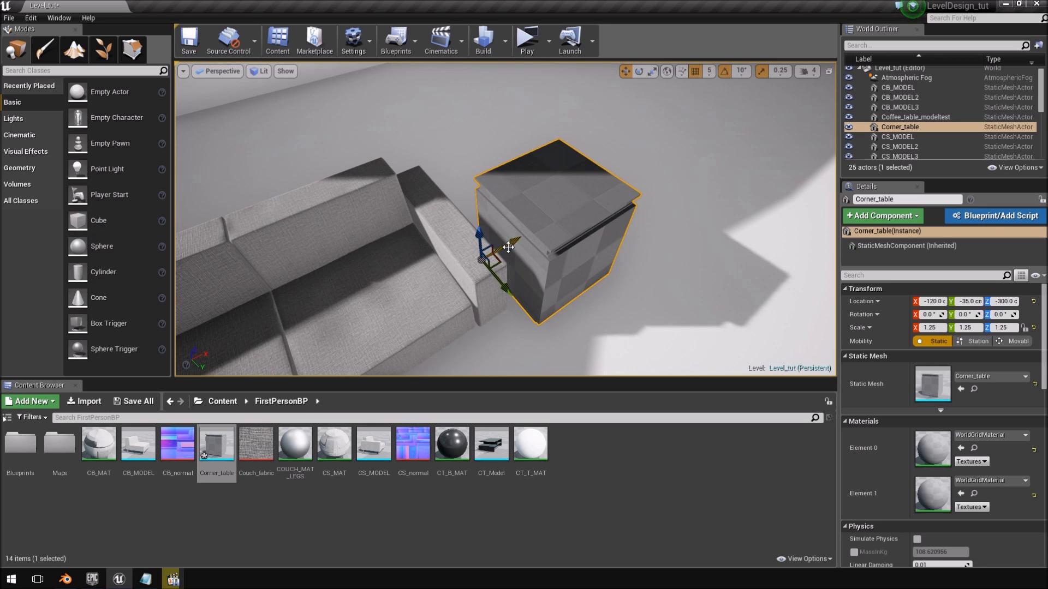
{"action": "left_click_drag", "start_coordinate": [511, 242], "coordinate": [718, 127]}
{"action": "right_click_drag", "start_coordinate": [718, 127], "coordinate": [772, 73]}
{"action": "right_click_drag", "start_coordinate": [701, 219], "coordinate": [621, 262]}
Apply CT_B_MAT to the corner table's body and top, and CT_T_MAT to its recessed strip and base.
{"action": "key", "text": "f"}
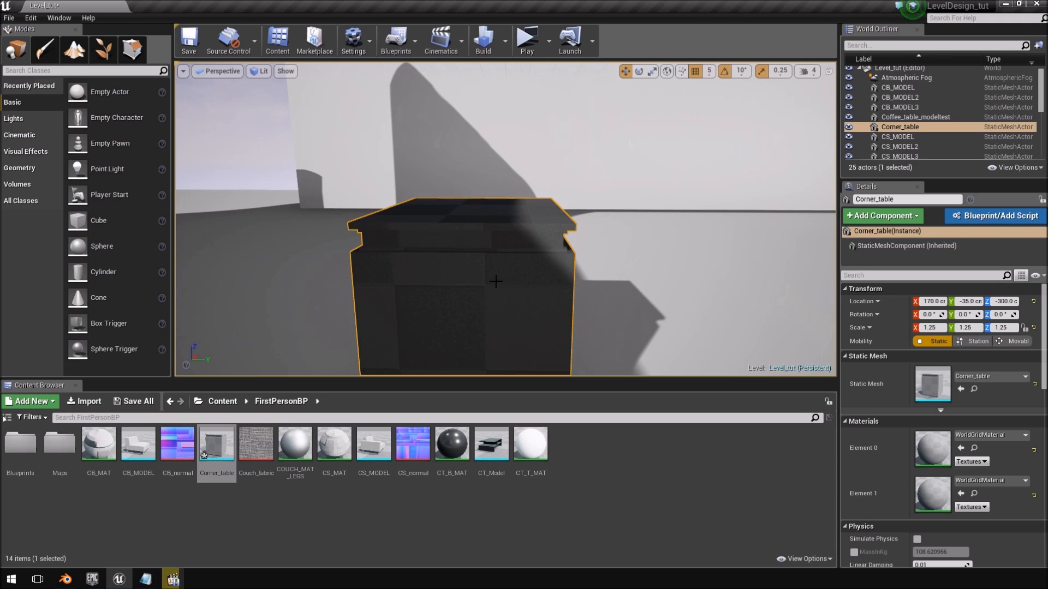
{"action": "right_click_drag", "start_coordinate": [461, 243], "coordinate": [585, 271]}
{"action": "right_click_drag", "start_coordinate": [652, 206], "coordinate": [592, 199]}
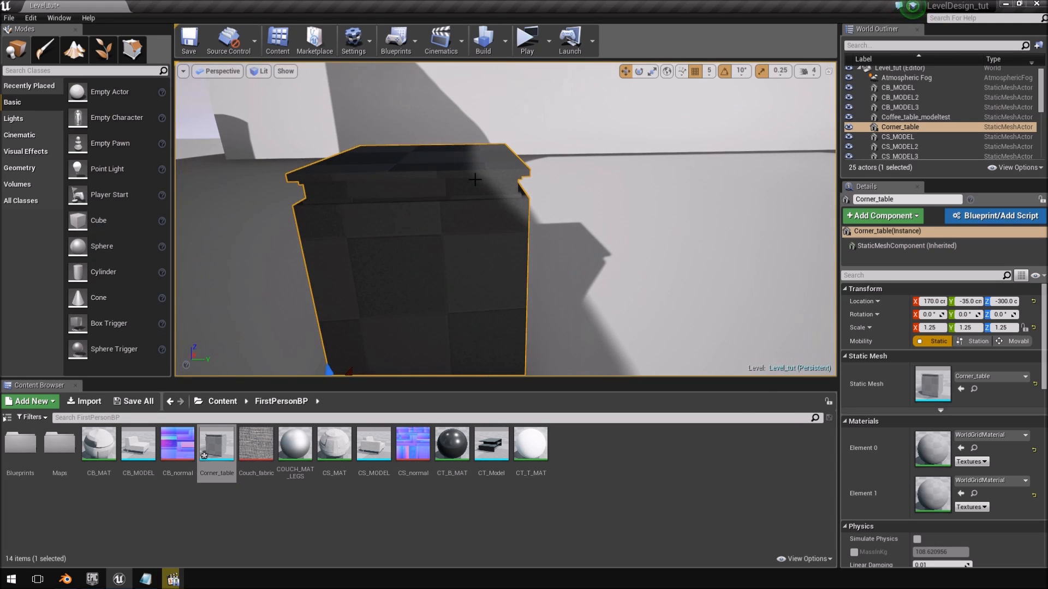
{"action": "right_click_drag", "start_coordinate": [497, 179], "coordinate": [454, 165]}
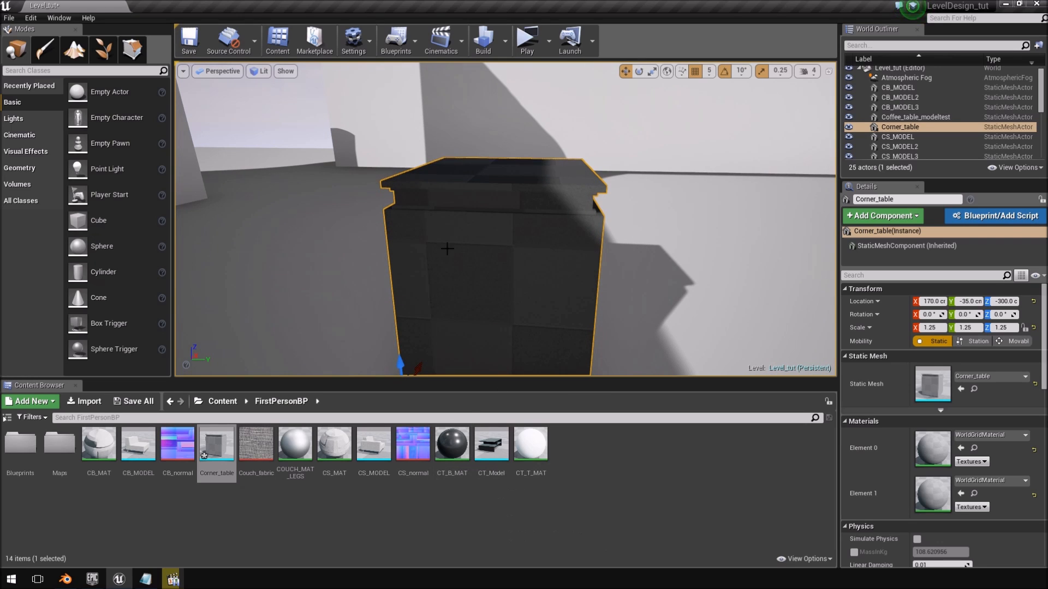
{"action": "left_click_drag", "start_coordinate": [454, 442], "coordinate": [489, 269]}
{"action": "left_click_drag", "start_coordinate": [530, 444], "coordinate": [519, 196]}
Move the corner table further from the couch along X to 270 cm, undoing an unwanted vertical move first.
{"action": "right_click_drag", "start_coordinate": [519, 196], "coordinate": [479, 243]}
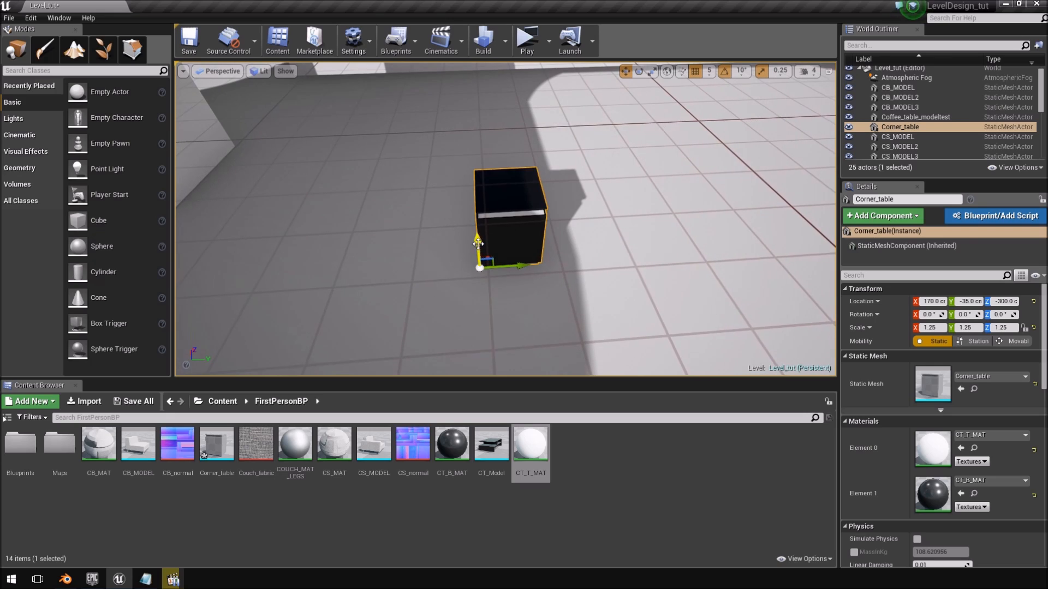
{"action": "left_click_drag", "start_coordinate": [478, 243], "coordinate": [480, 195]}
{"action": "key", "text": "ctrl+z"}
{"action": "right_click_drag", "start_coordinate": [488, 255], "coordinate": [421, 244]}
{"action": "left_click_drag", "start_coordinate": [444, 251], "coordinate": [415, 190]}
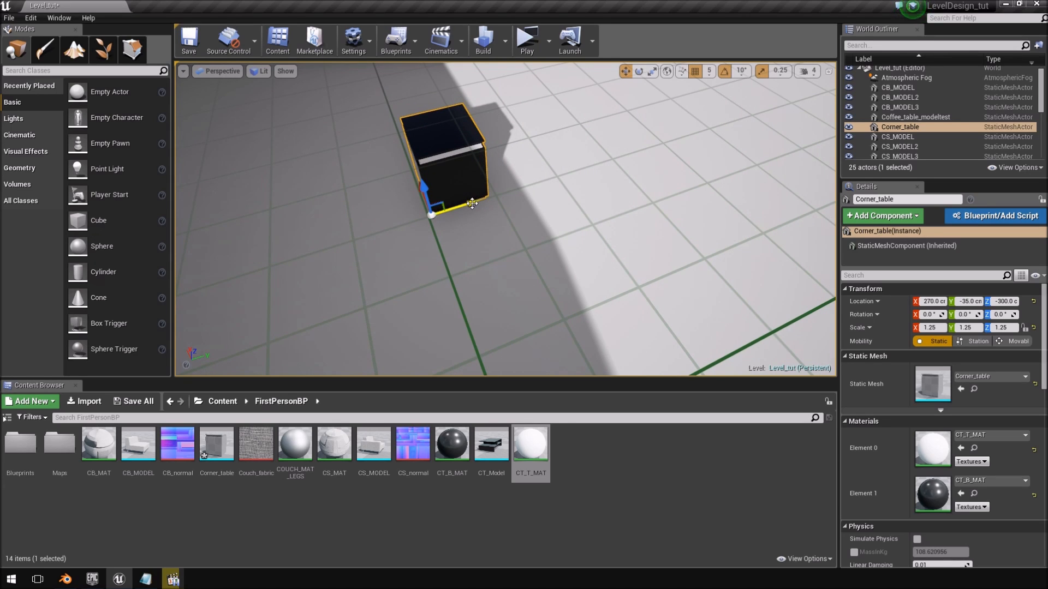
Duplicate the corner table twice along Y, with the last copy at 115 cm, to form a row of three.
{"action": "left_click_drag", "start_coordinate": [472, 204], "coordinate": [526, 187], "text": "alt"}
{"action": "right_click_drag", "start_coordinate": [525, 187], "coordinate": [472, 119]}
{"action": "key", "text": "w"}
{"action": "key", "text": "s"}
{"action": "left_click_drag", "start_coordinate": [483, 317], "coordinate": [621, 316], "text": "alt"}
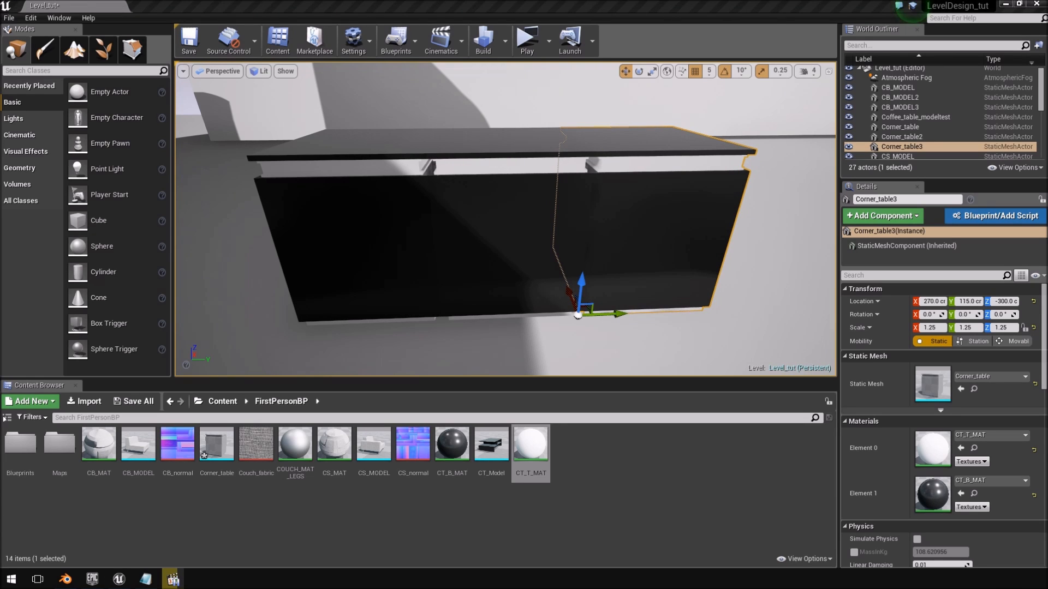
Check the black wall cabinet in the Mirror's Edge Catalyst footage, then return to the Unreal level.
{"action": "left_click", "coordinate": [182, 578]}
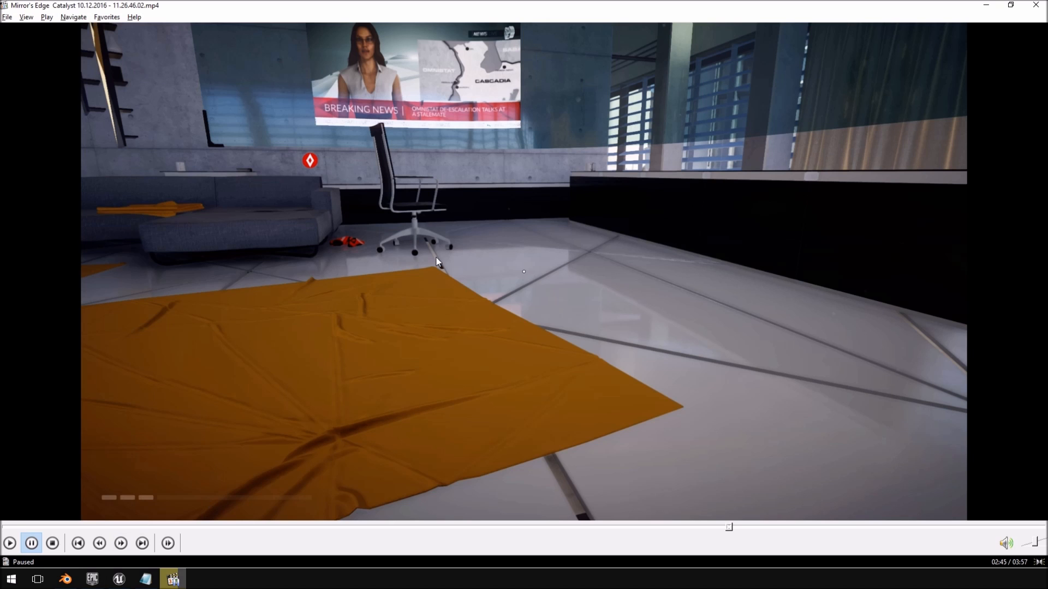
{"action": "right_click", "coordinate": [600, 201]}
{"action": "left_click", "coordinate": [121, 583]}
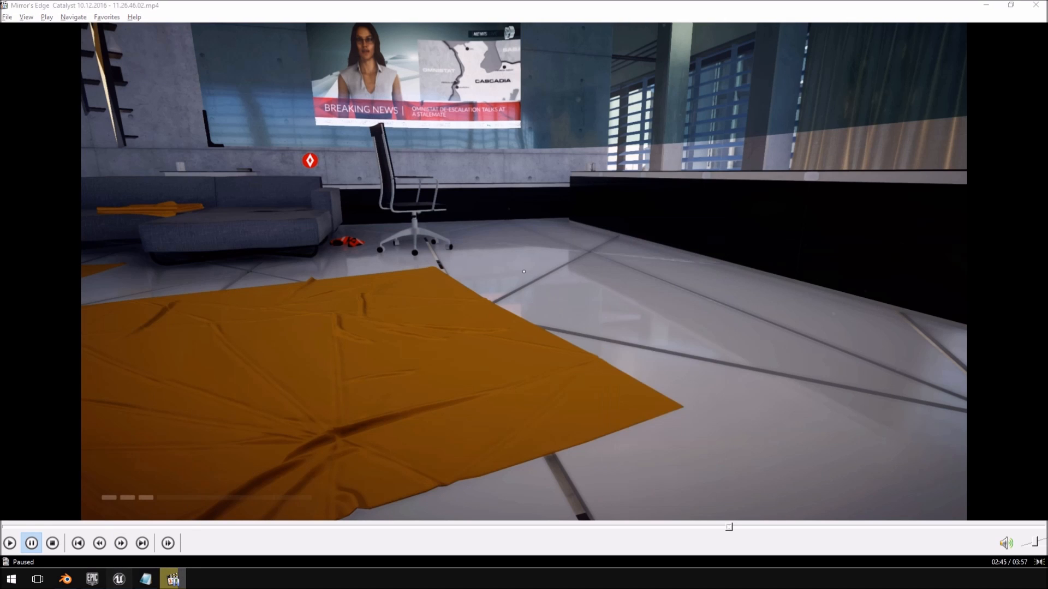
{"action": "left_click", "coordinate": [123, 586]}
{"action": "left_click", "coordinate": [120, 579]}
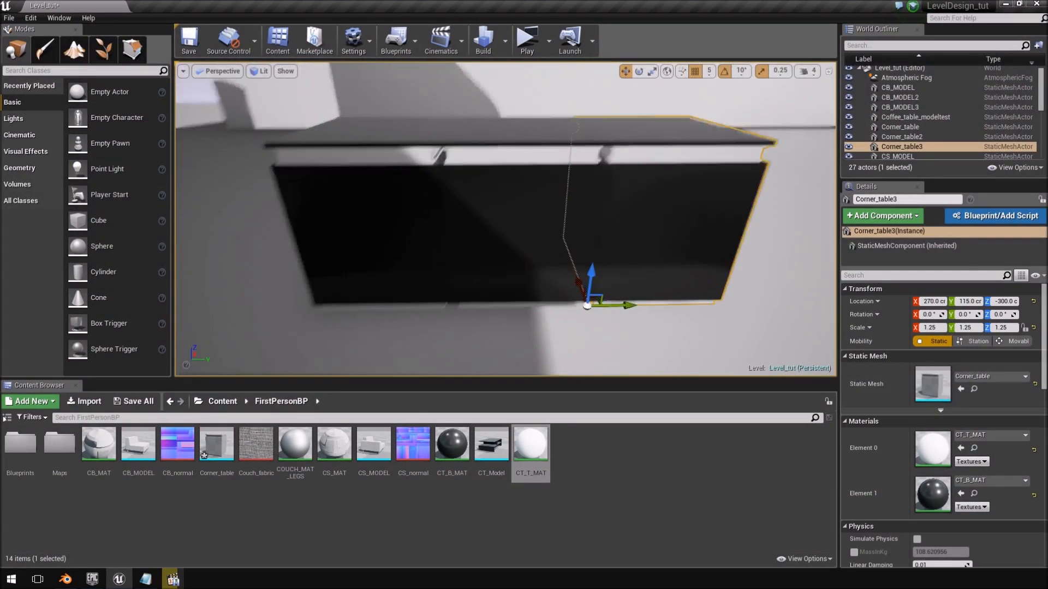
Select all three corner tables and duplicate them along Y to extend the row to six.
{"action": "left_click", "coordinate": [514, 177], "text": "ctrl"}
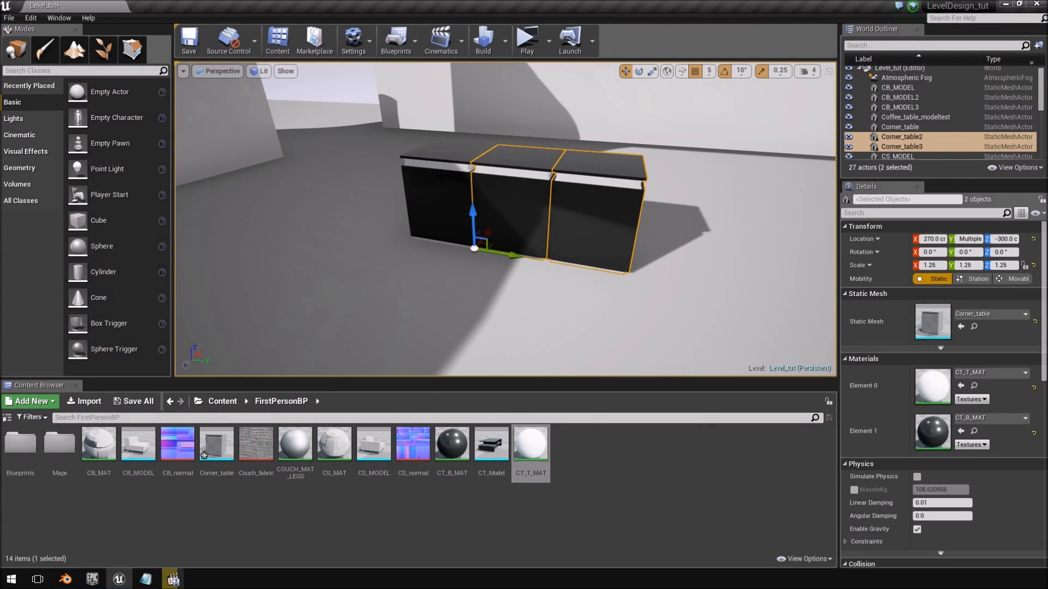
{"action": "left_click", "coordinate": [453, 194], "text": "ctrl"}
{"action": "left_click_drag", "start_coordinate": [454, 243], "coordinate": [834, 304], "text": "alt"}
{"action": "mouse_move", "coordinate": [653, 275]}
{"action": "right_mouse_down"}
{"action": "mouse_move", "coordinate": [819, 276]}
{"action": "mouse_move", "coordinate": [590, 281]}
{"action": "mouse_move", "coordinate": [647, 289]}
{"action": "right_mouse_up"}
{"action": "key", "text": "s"}
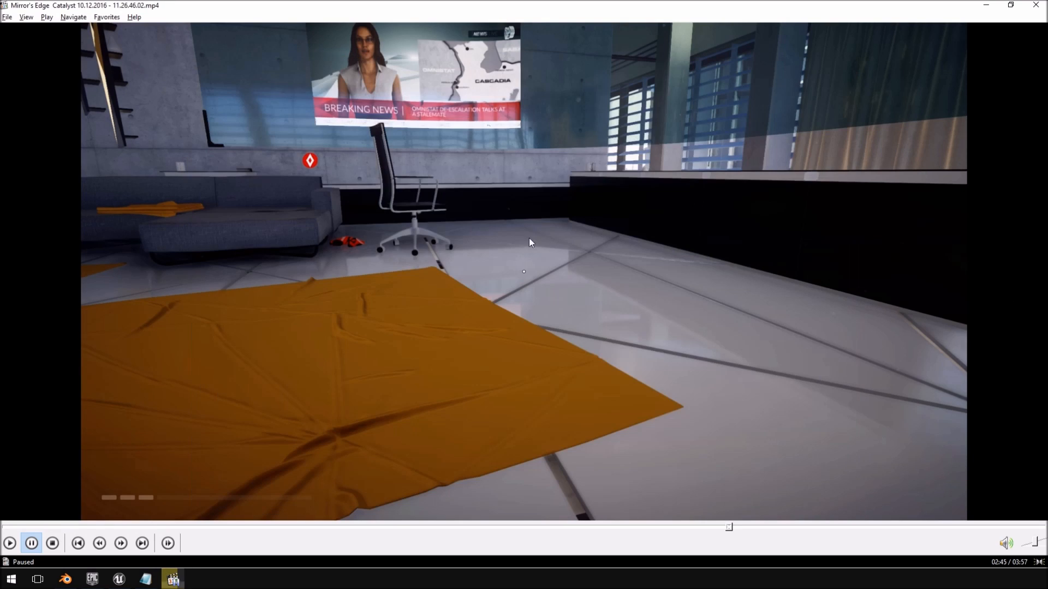
Check the reference footage, then select all six corner tables and move them along X to 190 cm.
{"action": "right_click", "coordinate": [588, 268]}
{"action": "key", "text": "Escape"}
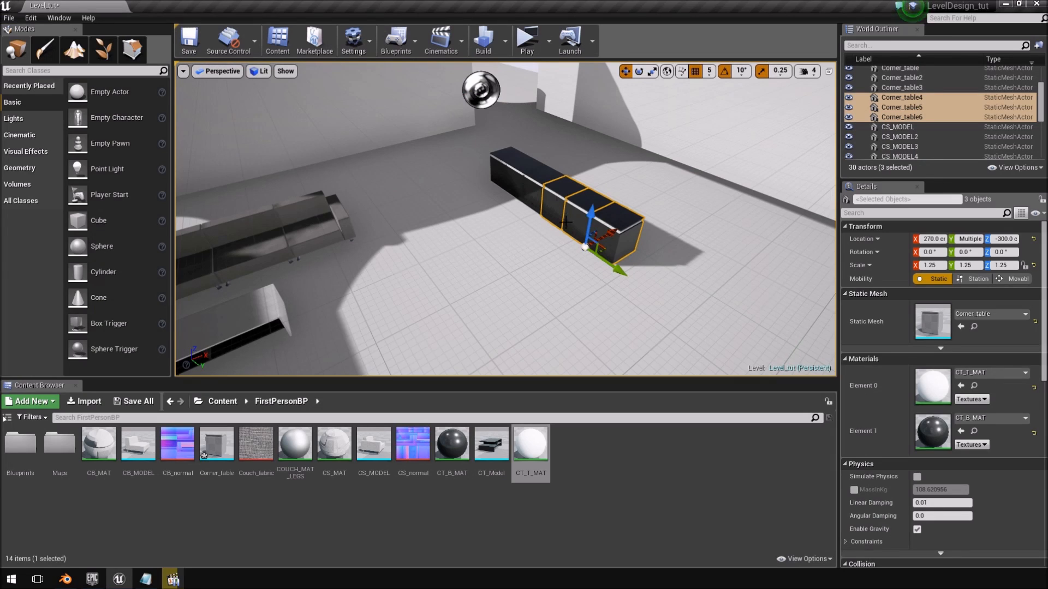
{"action": "key", "text": "a"}
{"action": "right_click_drag", "start_coordinate": [566, 222], "coordinate": [592, 221]}
{"action": "left_click", "coordinate": [547, 176], "text": "ctrl"}
{"action": "left_click", "coordinate": [525, 158], "text": "ctrl"}
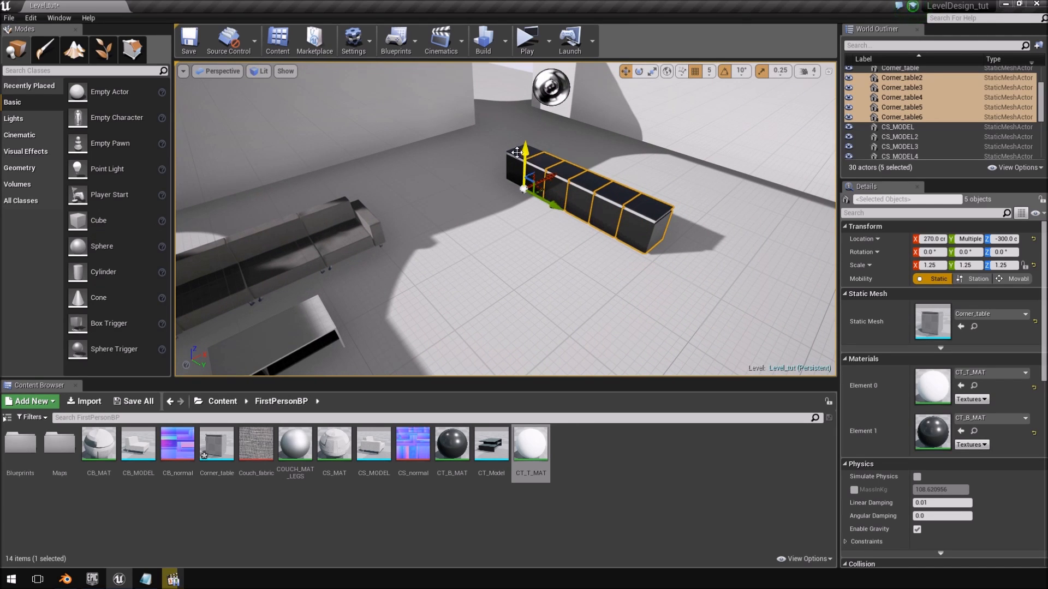
{"action": "mouse_move", "coordinate": [539, 197]}
{"action": "left_mouse_down"}
{"action": "mouse_move", "coordinate": [553, 201]}
{"action": "mouse_move", "coordinate": [542, 184]}
{"action": "left_mouse_up"}
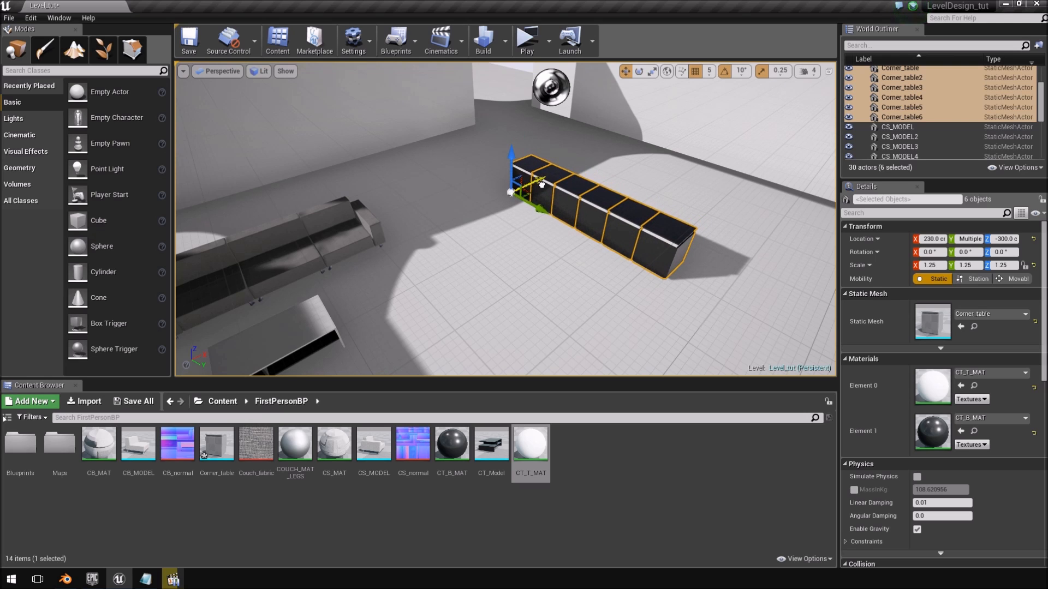
{"action": "right_click_drag", "start_coordinate": [545, 208], "coordinate": [575, 218]}
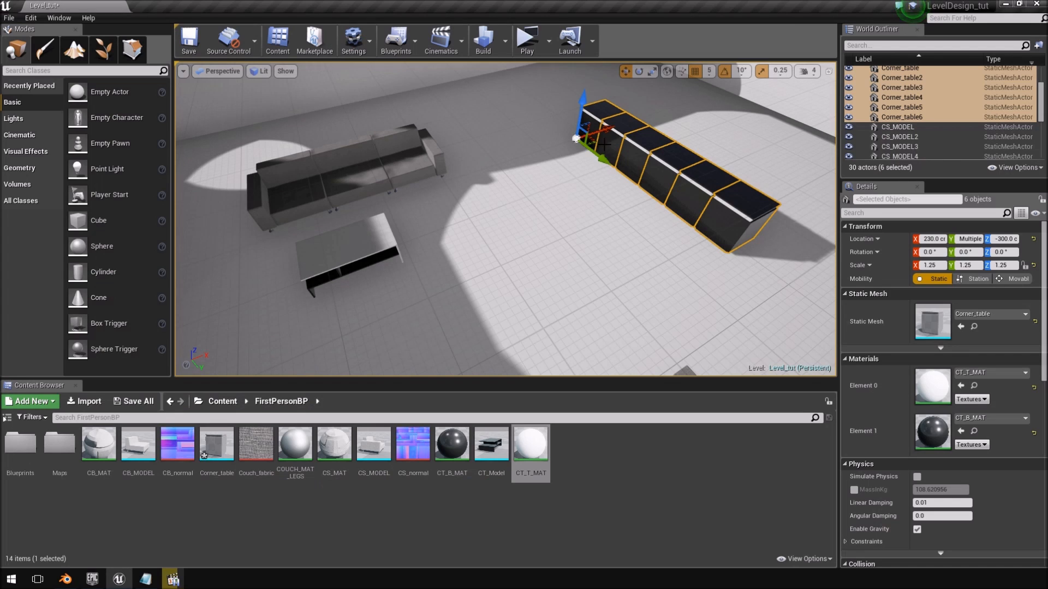
{"action": "left_click_drag", "start_coordinate": [605, 130], "coordinate": [596, 134]}
{"action": "right_click_drag", "start_coordinate": [601, 135], "coordinate": [704, 114]}
{"action": "right_click_drag", "start_coordinate": [617, 173], "coordinate": [607, 154]}
Stretch the last corner table of the row, at Y 405 cm, by setting its Y scale to 2.5.
{"action": "left_click", "coordinate": [467, 212]}
{"action": "right_click_drag", "start_coordinate": [467, 212], "coordinate": [484, 214]}
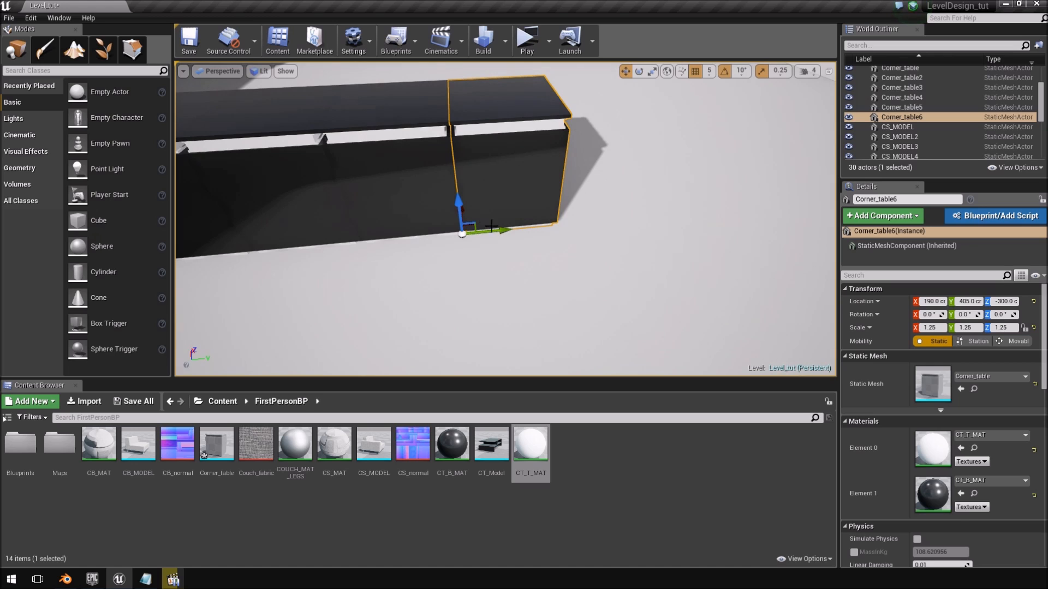
{"action": "right_click_drag", "start_coordinate": [573, 230], "coordinate": [568, 209]}
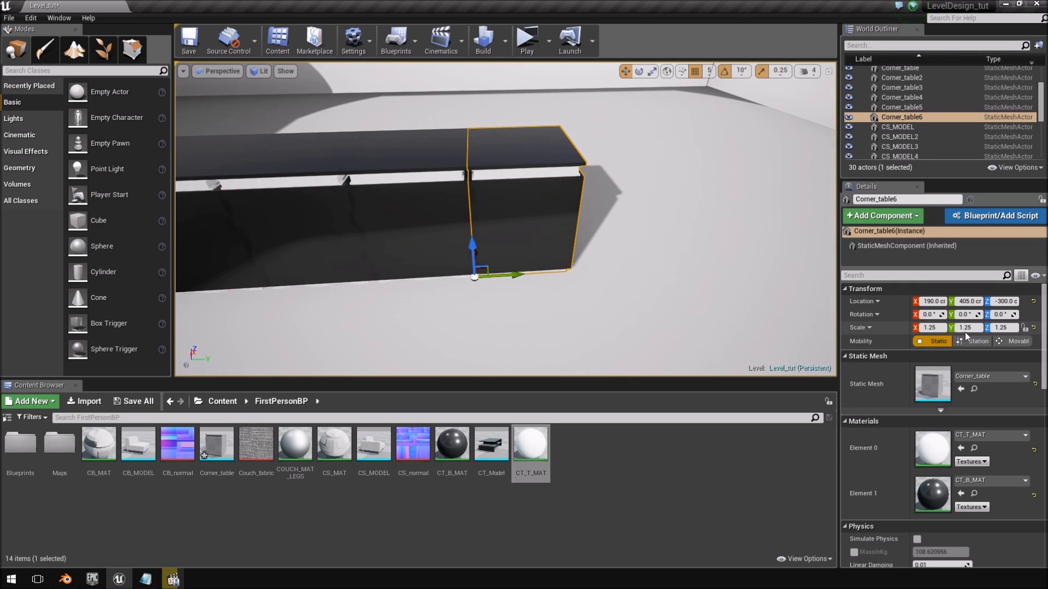
{"action": "type", "text": "5"}
{"action": "key", "text": "Return"}
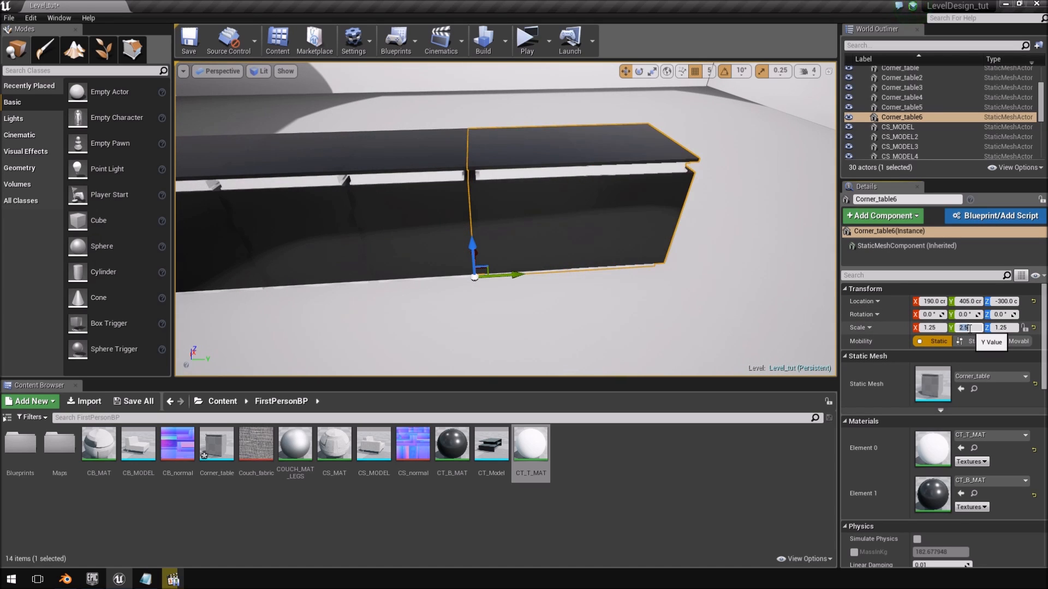
Stretch the corner table at the row's opposite end by setting its Y scale to 2.5.
{"action": "right_click_drag", "start_coordinate": [573, 229], "coordinate": [416, 197]}
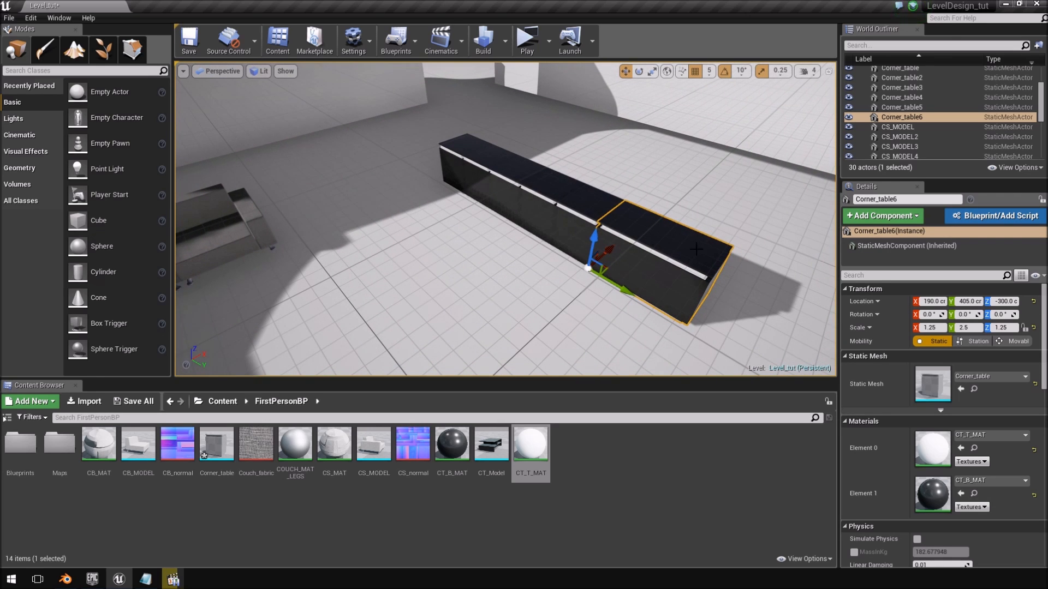
{"action": "mouse_move", "coordinate": [611, 213]}
{"action": "right_mouse_down"}
{"action": "mouse_move", "coordinate": [627, 213]}
{"action": "mouse_move", "coordinate": [611, 207]}
{"action": "right_mouse_up"}
{"action": "left_click", "coordinate": [557, 190]}
{"action": "left_click", "coordinate": [503, 178]}
{"action": "left_click", "coordinate": [427, 167]}
{"action": "left_click", "coordinate": [391, 156]}
{"action": "right_click_drag", "start_coordinate": [391, 156], "coordinate": [435, 138]}
{"action": "right_click_drag", "start_coordinate": [668, 177], "coordinate": [541, 249]}
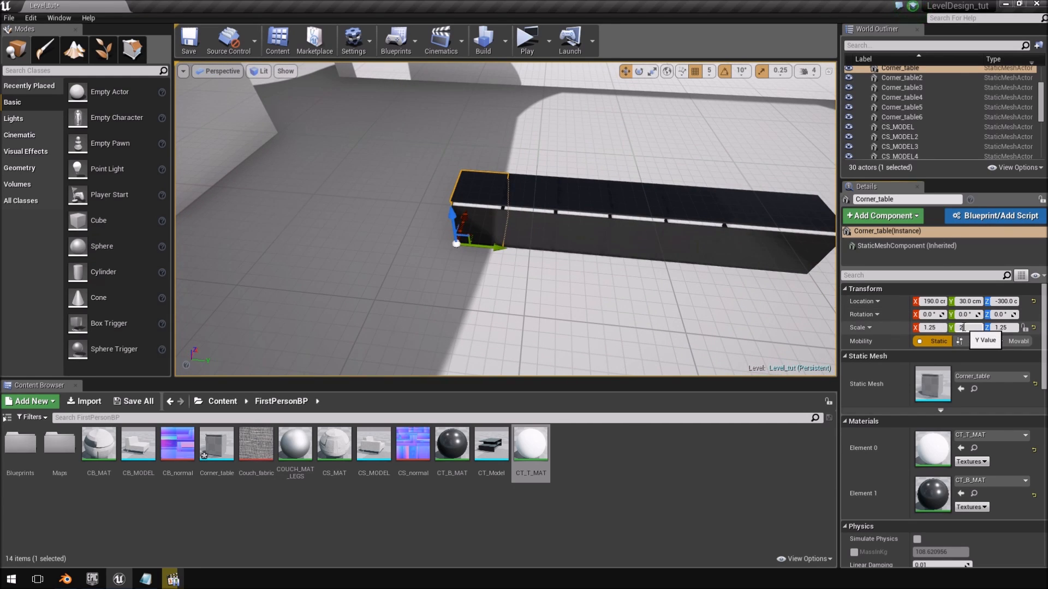
{"action": "right_click_drag", "start_coordinate": [654, 261], "coordinate": [645, 220]}
Move the stretched first corner table along Y to -45 cm so it adjoins the next one.
{"action": "right_click_drag", "start_coordinate": [430, 285], "coordinate": [398, 288]}
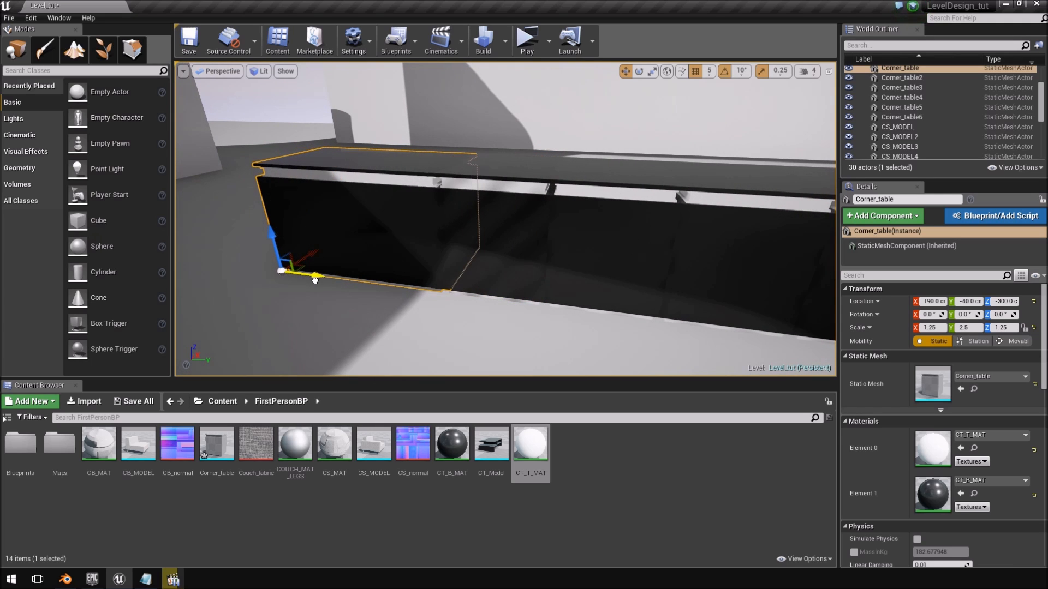
{"action": "right_click_drag", "start_coordinate": [421, 235], "coordinate": [434, 236]}
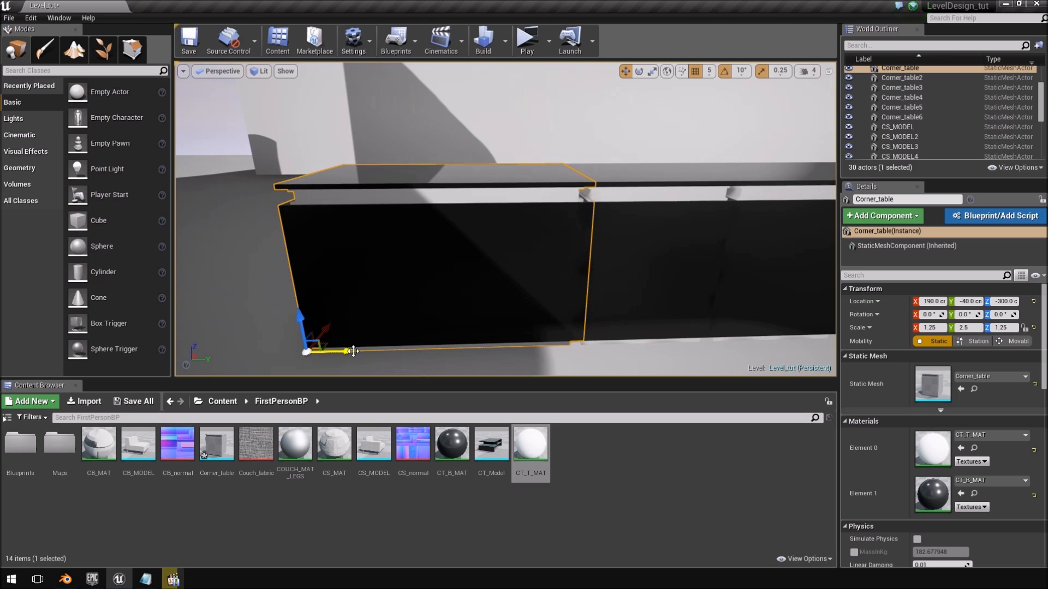
{"action": "left_click_drag", "start_coordinate": [353, 351], "coordinate": [345, 352]}
{"action": "right_click_drag", "start_coordinate": [361, 318], "coordinate": [365, 294]}
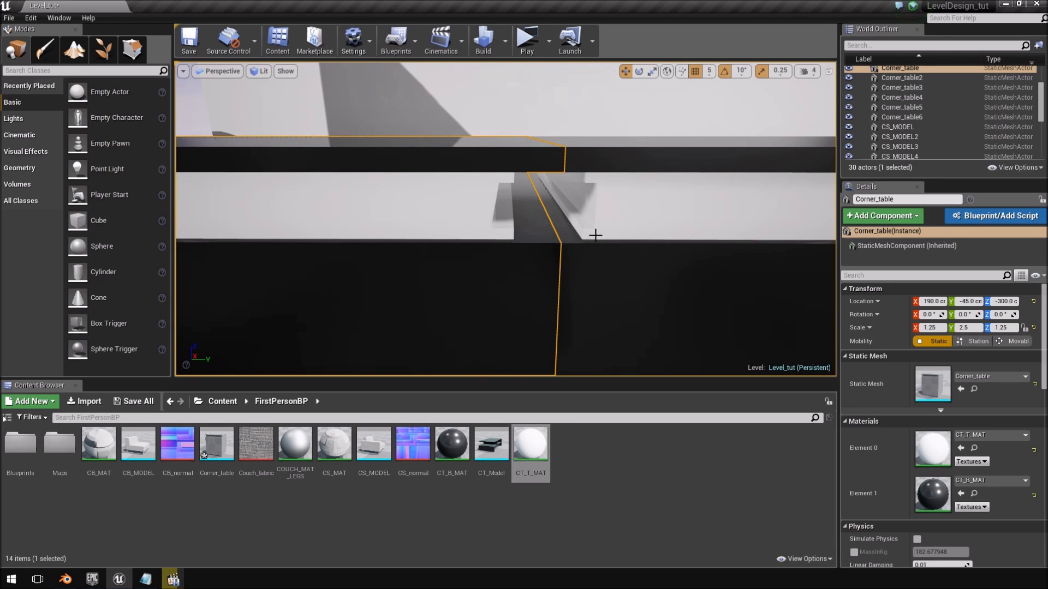
{"action": "right_click_drag", "start_coordinate": [540, 180], "coordinate": [631, 190]}
Examine the finished row among the couches and compare it with the reference footage.
{"action": "left_click", "coordinate": [632, 190]}
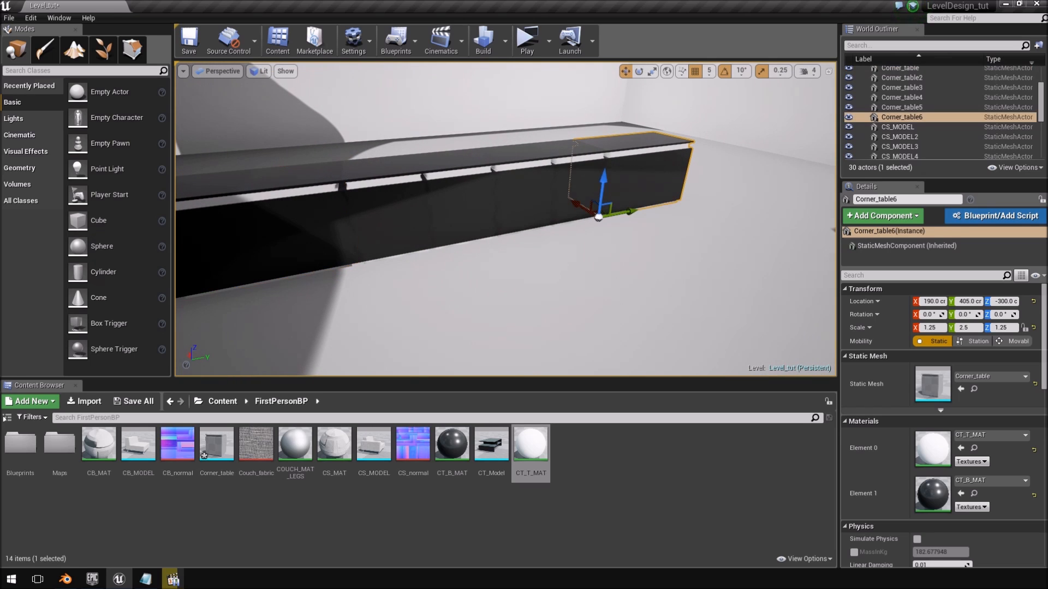
{"action": "key", "text": "ctrl+z"}
{"action": "left_click", "coordinate": [683, 156]}
{"action": "right_click_drag", "start_coordinate": [683, 157], "coordinate": [668, 178]}
{"action": "key", "text": "s"}
{"action": "key", "text": "d"}
{"action": "key", "text": "s"}
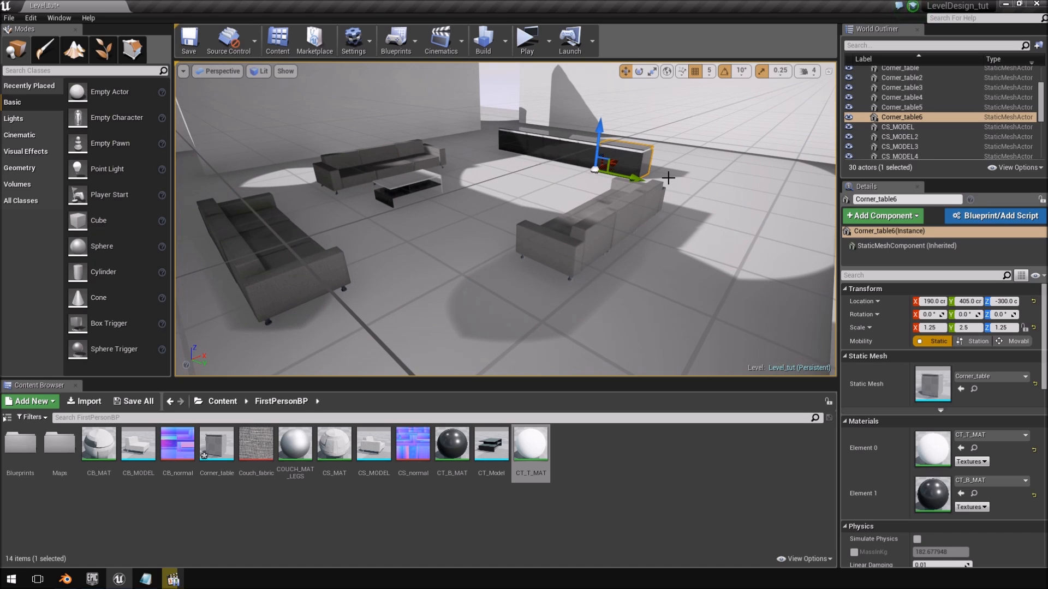
{"action": "key", "text": "w"}
{"action": "mouse_move", "coordinate": [585, 207]}
{"action": "right_mouse_down"}
{"action": "mouse_move", "coordinate": [586, 183]}
{"action": "mouse_move", "coordinate": [565, 188]}
{"action": "mouse_move", "coordinate": [595, 199]}
{"action": "mouse_move", "coordinate": [585, 206]}
{"action": "right_mouse_up"}
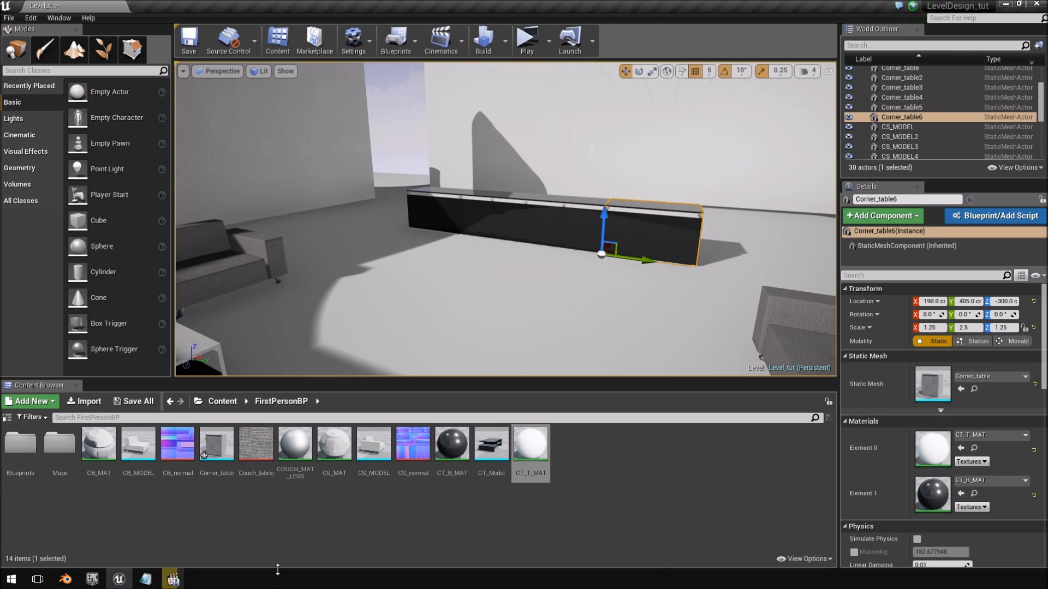
{"action": "left_click", "coordinate": [174, 581]}
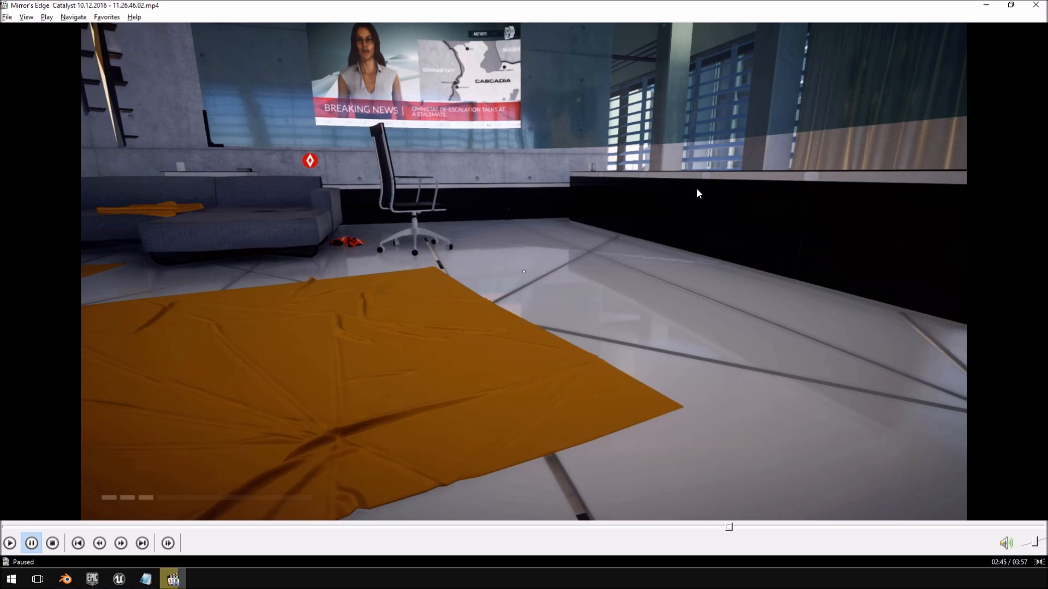
{"action": "key", "text": "alt+Tab"}
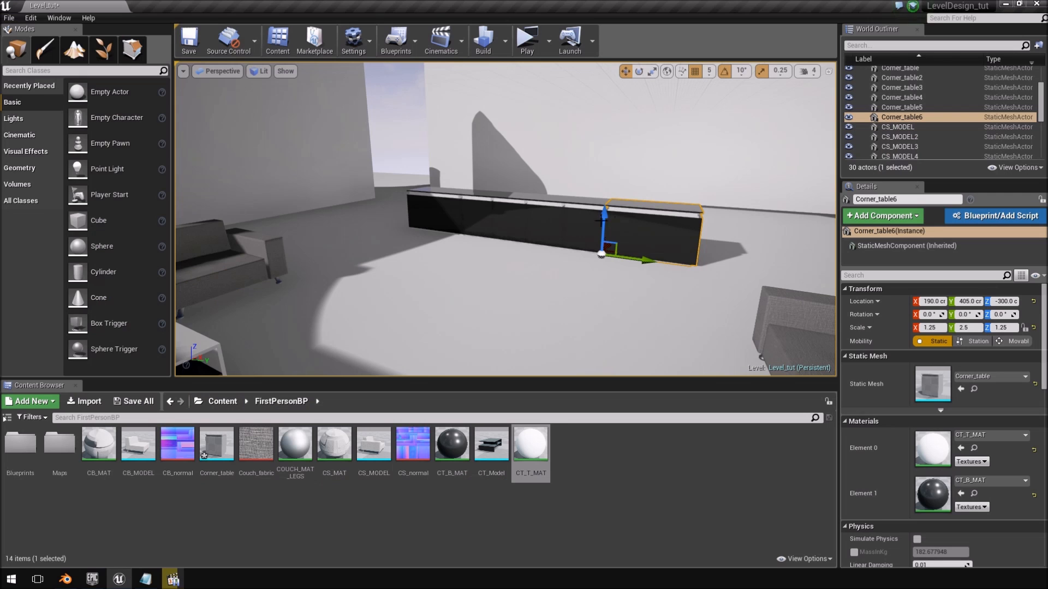
Duplicate one unstretched corner table from the row along Y to -470 cm, near the far wall.
{"action": "left_click", "coordinate": [461, 219]}
{"action": "left_click", "coordinate": [493, 216]}
{"action": "mouse_move", "coordinate": [493, 217]}
{"action": "right_mouse_down"}
{"action": "mouse_move", "coordinate": [482, 251]}
{"action": "mouse_move", "coordinate": [493, 216]}
{"action": "right_mouse_up"}
{"action": "scroll", "coordinate": [494, 217], "scroll_direction": "down", "scroll_amount": 3}
{"action": "left_click_drag", "start_coordinate": [526, 208], "coordinate": [309, 165], "text": "alt"}
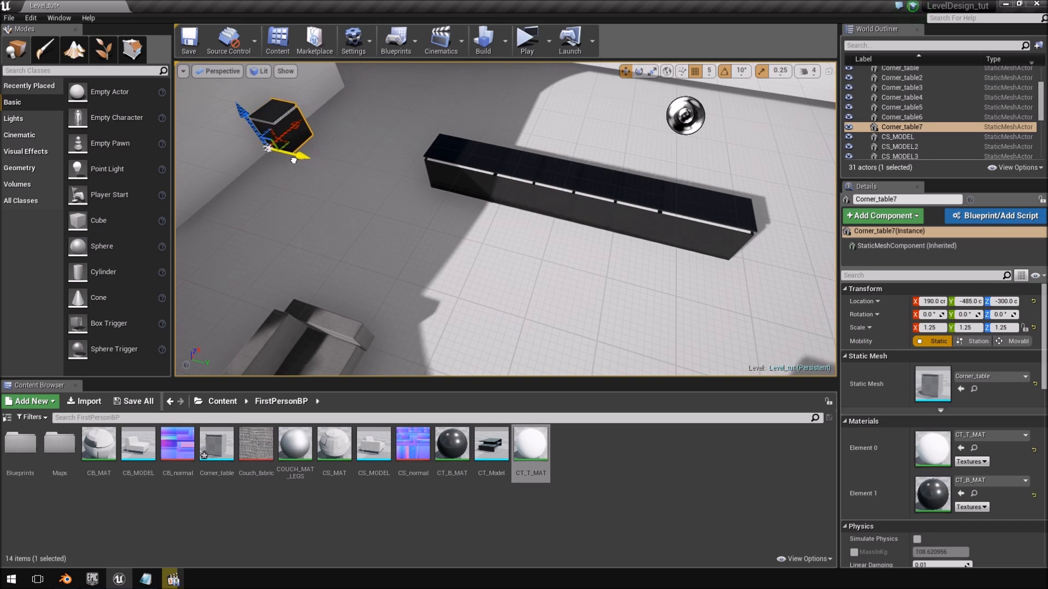
Rotate the separate corner table copy -90° about Z and move it along Y to -400 cm.
{"action": "key", "text": "e"}
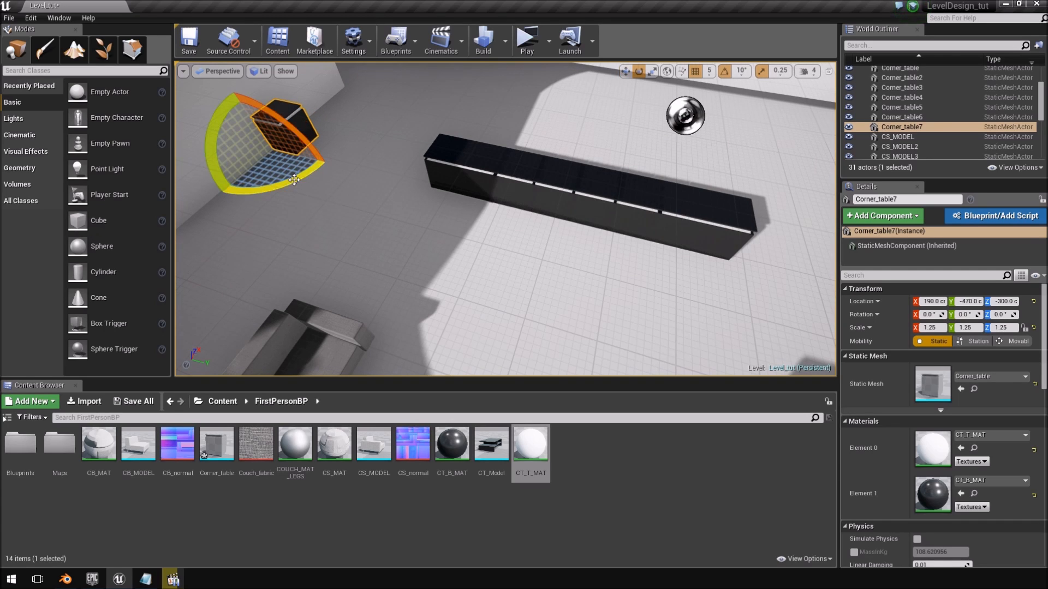
{"action": "left_click_drag", "start_coordinate": [294, 180], "coordinate": [275, 183]}
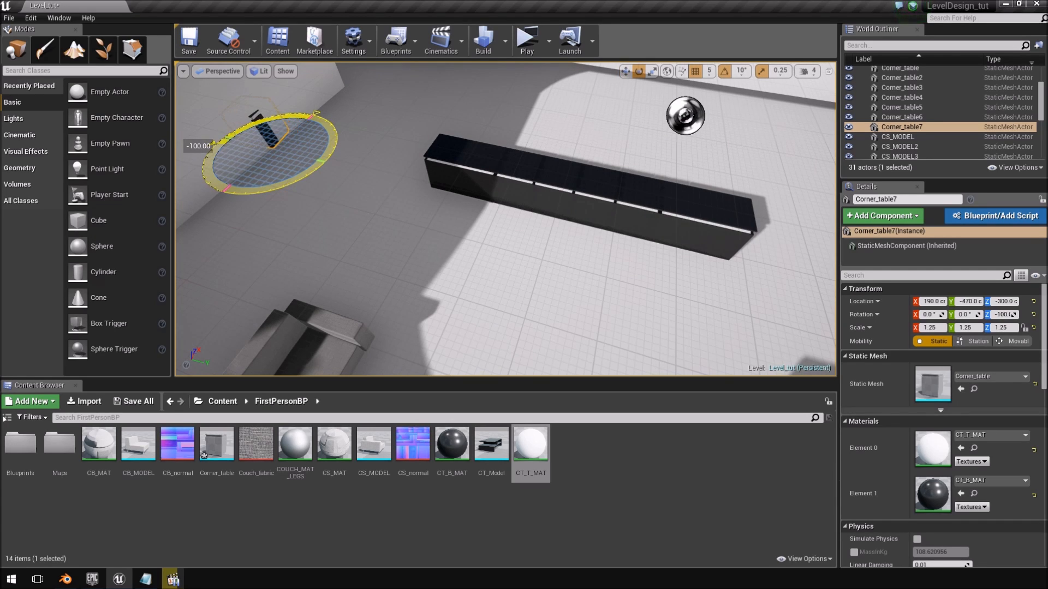
{"action": "key", "text": "r"}
{"action": "left_click_drag", "start_coordinate": [284, 156], "coordinate": [311, 165]}
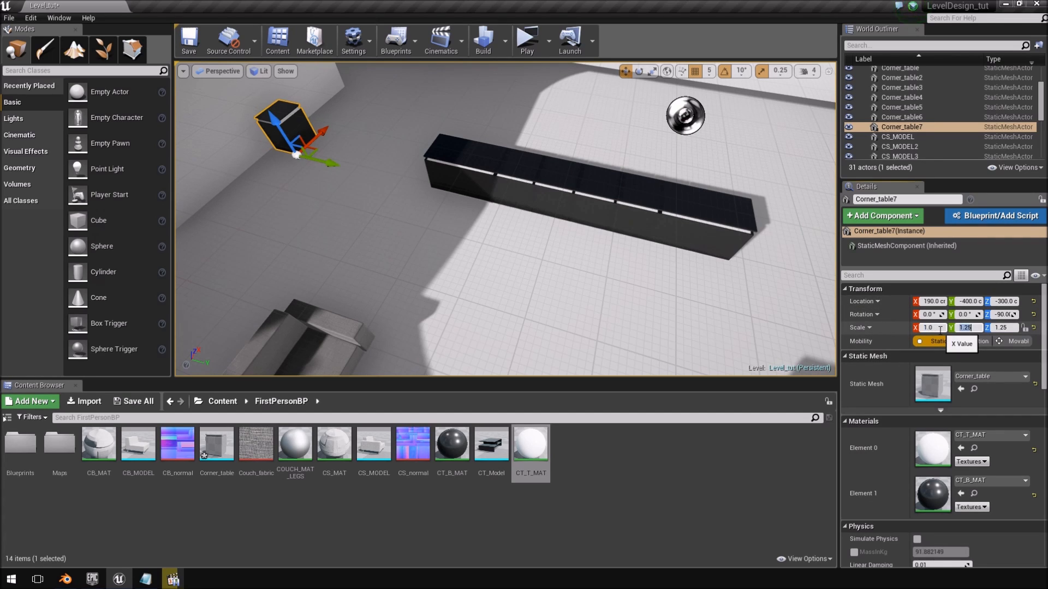
Set the rotated copy's scale to X 1.0, Y 3.0 and Z 1.0, undoing a mistaken X scale of 3.0 on the way.
{"action": "key", "text": "w"}
{"action": "right_click_drag", "start_coordinate": [631, 253], "coordinate": [673, 270]}
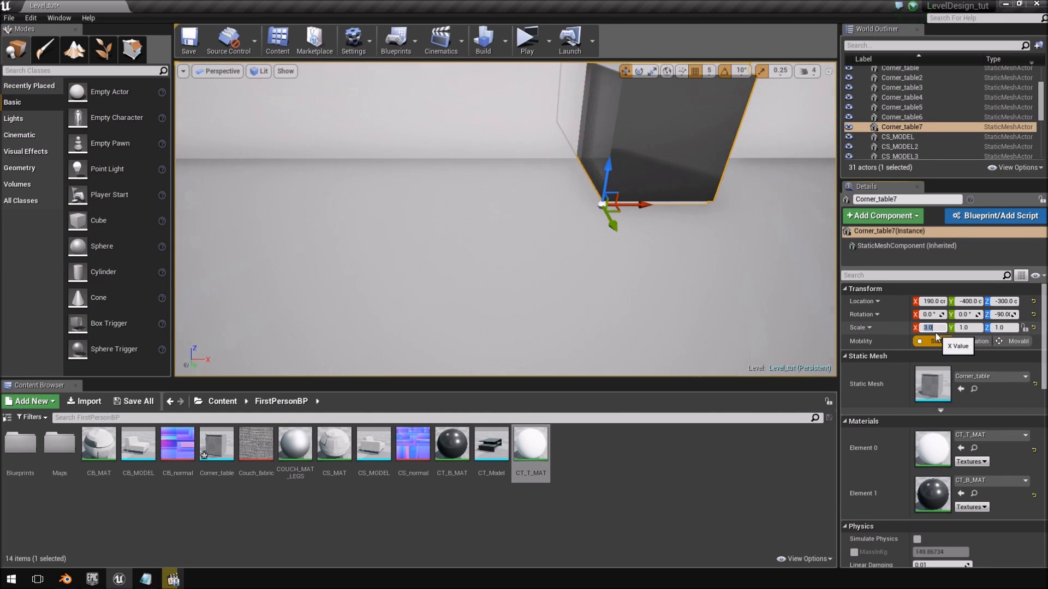
{"action": "right_click_drag", "start_coordinate": [594, 194], "coordinate": [649, 183]}
{"action": "key", "text": "s"}
{"action": "key", "text": "ctrl+z"}
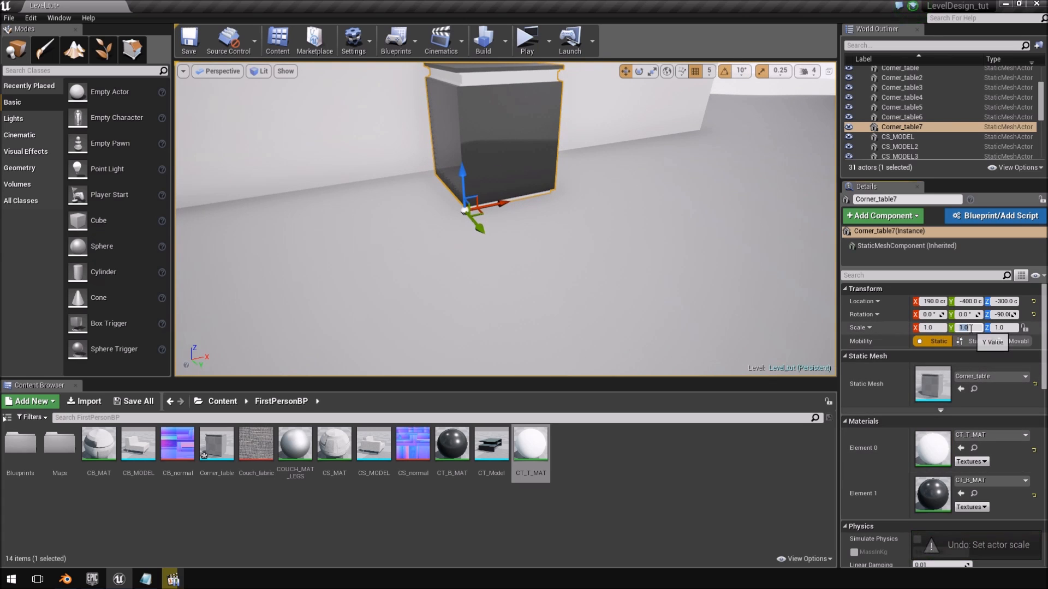
{"action": "type", "text": "3"}
{"action": "key", "text": "Return"}
Move the stretched copy along X to 310 cm beside the far wall, checking its placement against the reference footage.
{"action": "right_click_drag", "start_coordinate": [682, 245], "coordinate": [616, 283]}
{"action": "key", "text": "e"}
{"action": "key", "text": "s"}
{"action": "right_click_drag", "start_coordinate": [557, 240], "coordinate": [598, 219]}
{"action": "left_click_drag", "start_coordinate": [569, 201], "coordinate": [505, 199]}
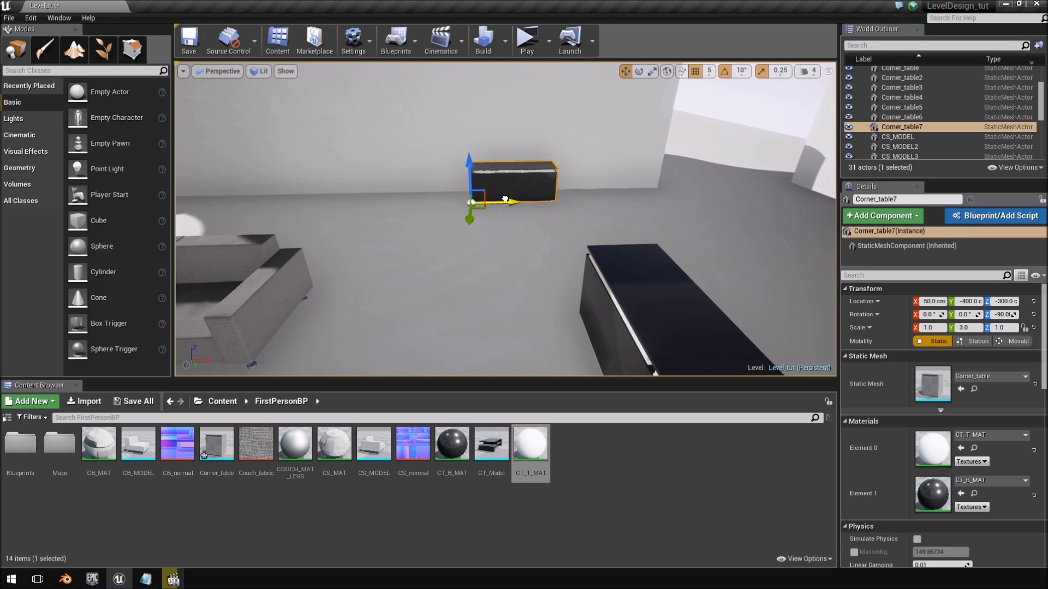
{"action": "key", "text": "alt+Tab"}
{"action": "key", "text": "alt+Tab"}
{"action": "left_click_drag", "start_coordinate": [499, 202], "coordinate": [650, 202]}
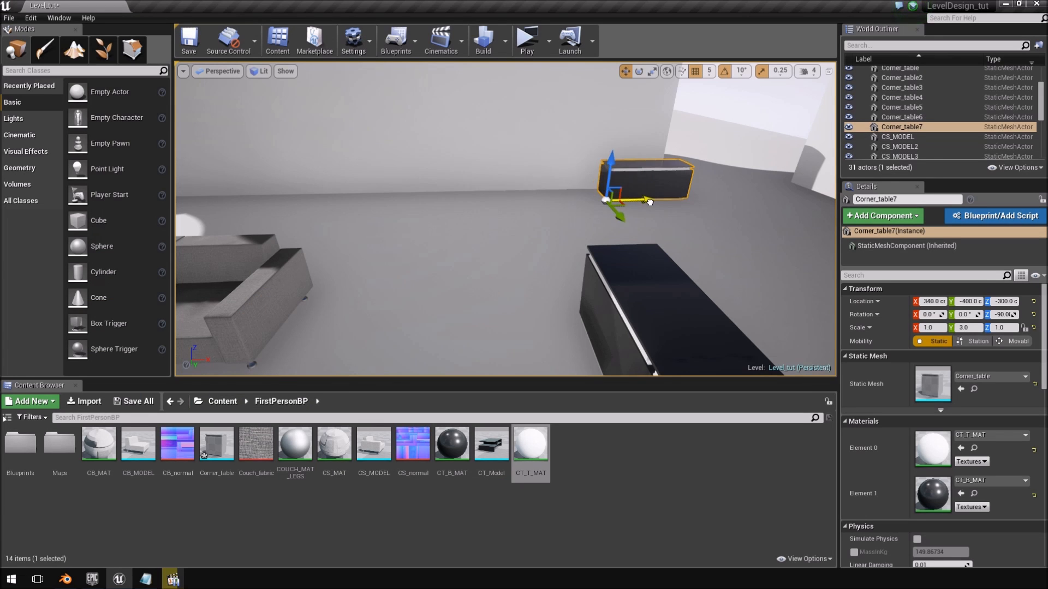
{"action": "mouse_move", "coordinate": [471, 255]}
{"action": "right_mouse_down"}
{"action": "mouse_move", "coordinate": [527, 243]}
{"action": "mouse_move", "coordinate": [513, 284]}
{"action": "mouse_move", "coordinate": [471, 255]}
{"action": "right_mouse_up"}
{"action": "key", "text": "w"}
{"action": "left_click_drag", "start_coordinate": [374, 273], "coordinate": [379, 280]}
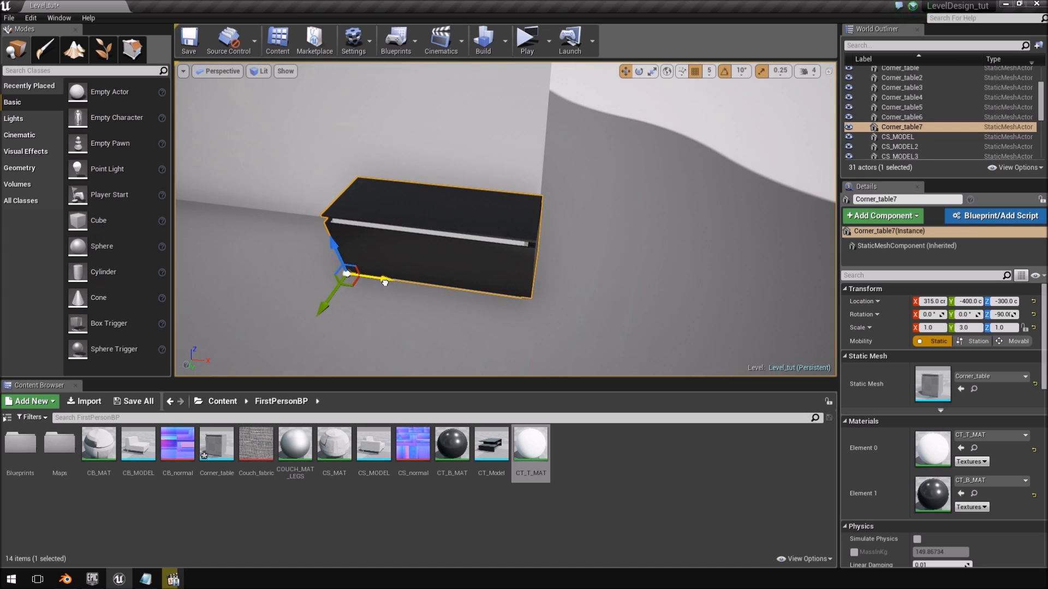
Duplicate the stretched table twice along X, with the last copy at -40 cm, to form a row of three.
{"action": "right_click_drag", "start_coordinate": [423, 289], "coordinate": [360, 284]}
{"action": "key", "text": "s"}
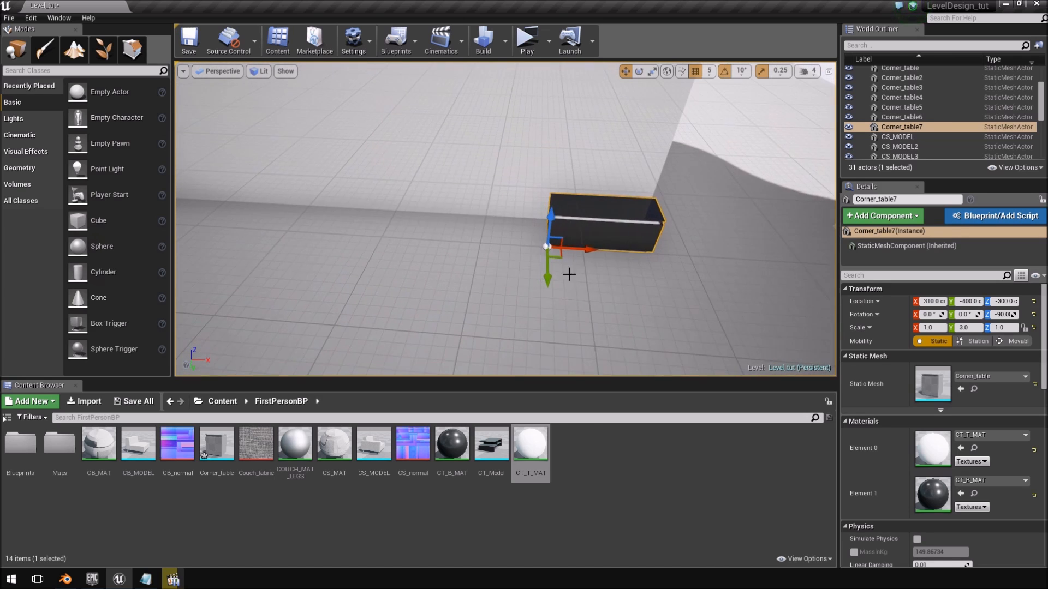
{"action": "left_click_drag", "start_coordinate": [598, 251], "coordinate": [397, 249], "text": "alt"}
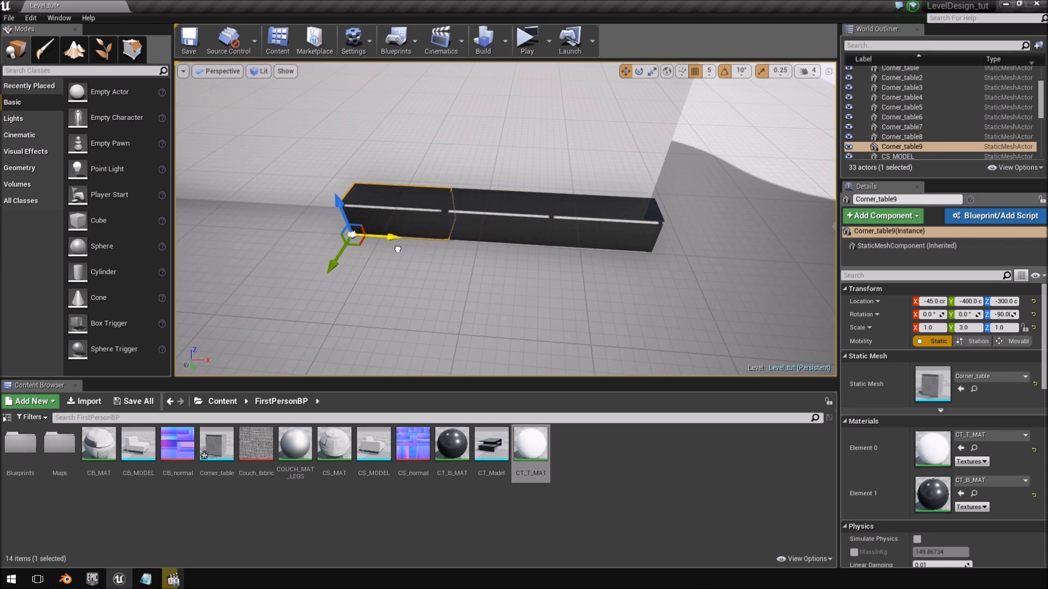
{"action": "key", "text": "a"}
{"action": "right_click_drag", "start_coordinate": [404, 251], "coordinate": [491, 259]}
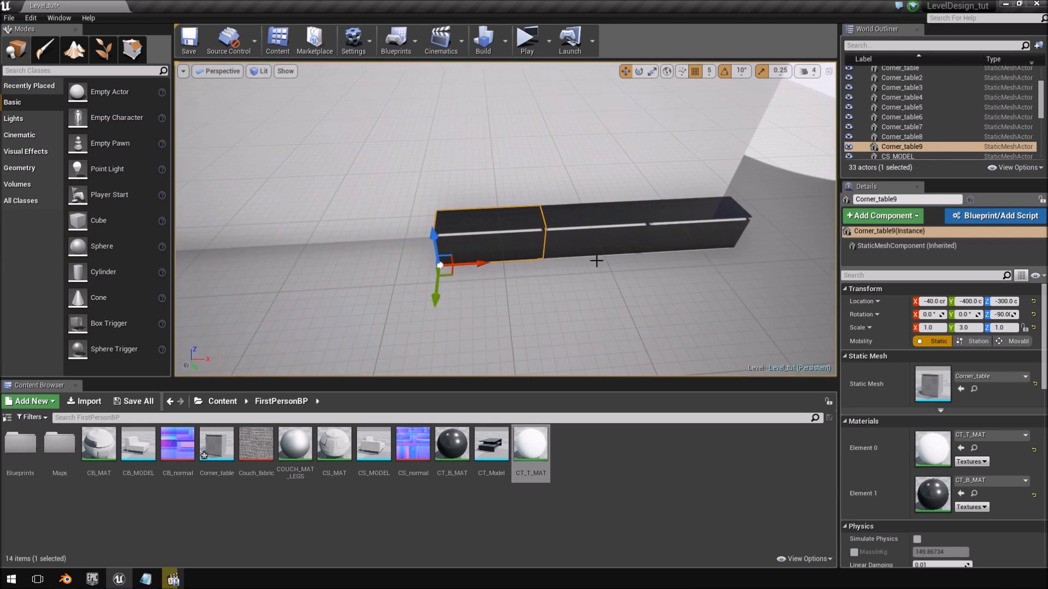
Select the three stretched tables along the far wall and duplicate them along X to extend that row to six.
{"action": "left_click", "coordinate": [596, 238], "text": "ctrl"}
{"action": "left_click", "coordinate": [707, 210], "text": "ctrl"}
{"action": "left_click_drag", "start_coordinate": [680, 253], "coordinate": [336, 256], "text": "alt"}
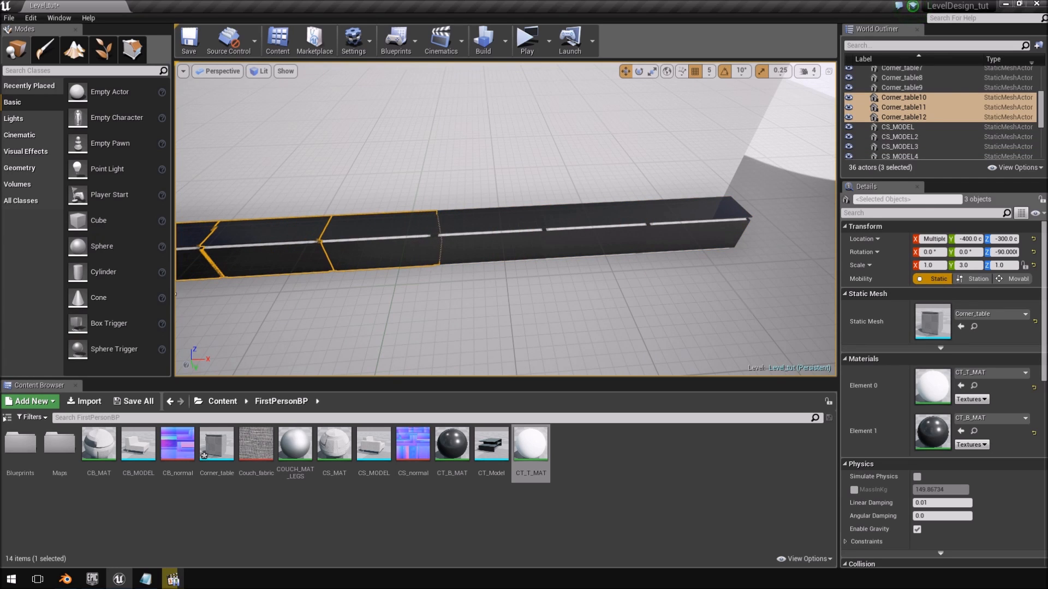
Inspect the cabinet rows along the far wall and beside the couch from several viewpoints in the level.
{"action": "mouse_move", "coordinate": [224, 283]}
{"action": "right_mouse_down"}
{"action": "mouse_move", "coordinate": [180, 305]}
{"action": "mouse_move", "coordinate": [240, 281]}
{"action": "right_mouse_up"}
{"action": "key", "text": "s"}
{"action": "mouse_move", "coordinate": [462, 200]}
{"action": "right_mouse_down"}
{"action": "mouse_move", "coordinate": [464, 218]}
{"action": "mouse_move", "coordinate": [463, 180]}
{"action": "mouse_move", "coordinate": [463, 199]}
{"action": "right_mouse_up"}
{"action": "key", "text": "w"}
{"action": "key", "text": "d"}
{"action": "right_click_drag", "start_coordinate": [577, 192], "coordinate": [641, 200]}
{"action": "key", "text": "w"}
{"action": "key", "text": "a"}
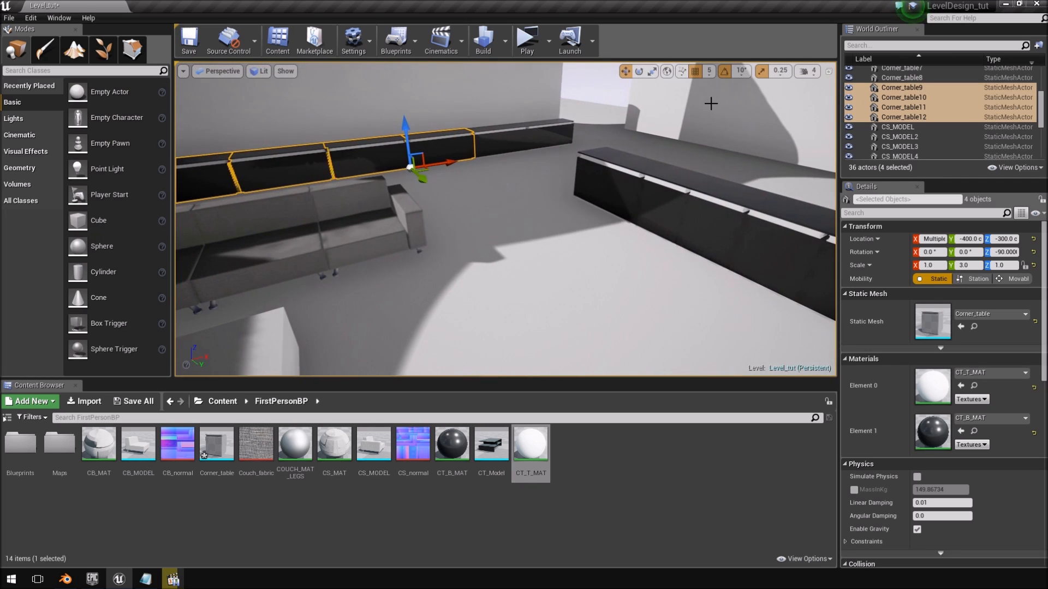
{"action": "left_click", "coordinate": [633, 93]}
{"action": "right_click_drag", "start_coordinate": [633, 93], "coordinate": [662, 131]}
{"action": "key", "text": "w"}
{"action": "key", "text": "s"}
{"action": "key", "text": "d"}
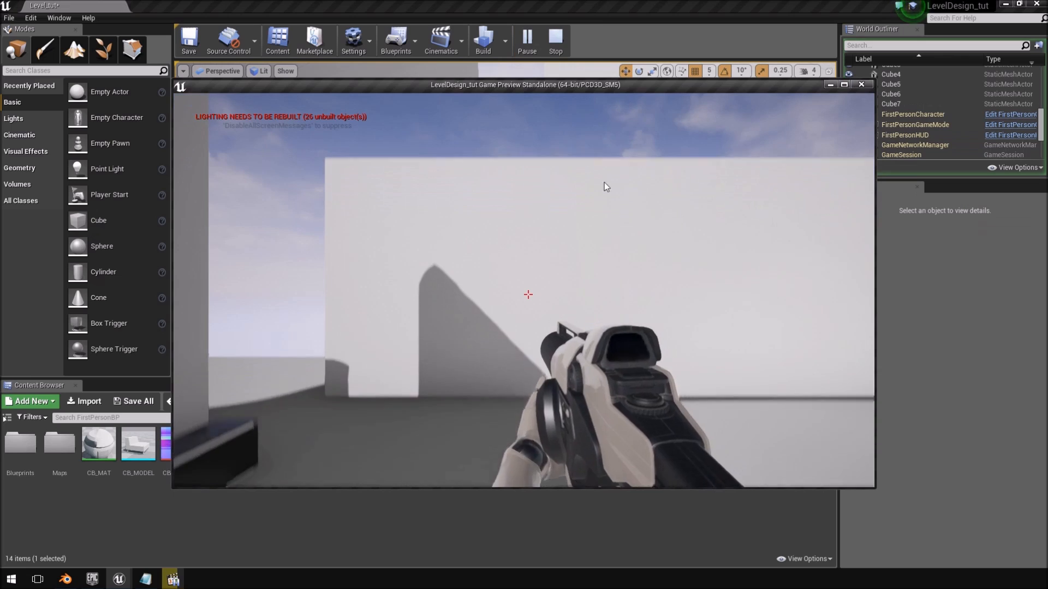
Play-test the level in first person, walking around the couches and along both cabinet rows, and end the preview.
{"action": "left_click", "coordinate": [604, 182]}
{"action": "key", "text": "w"}
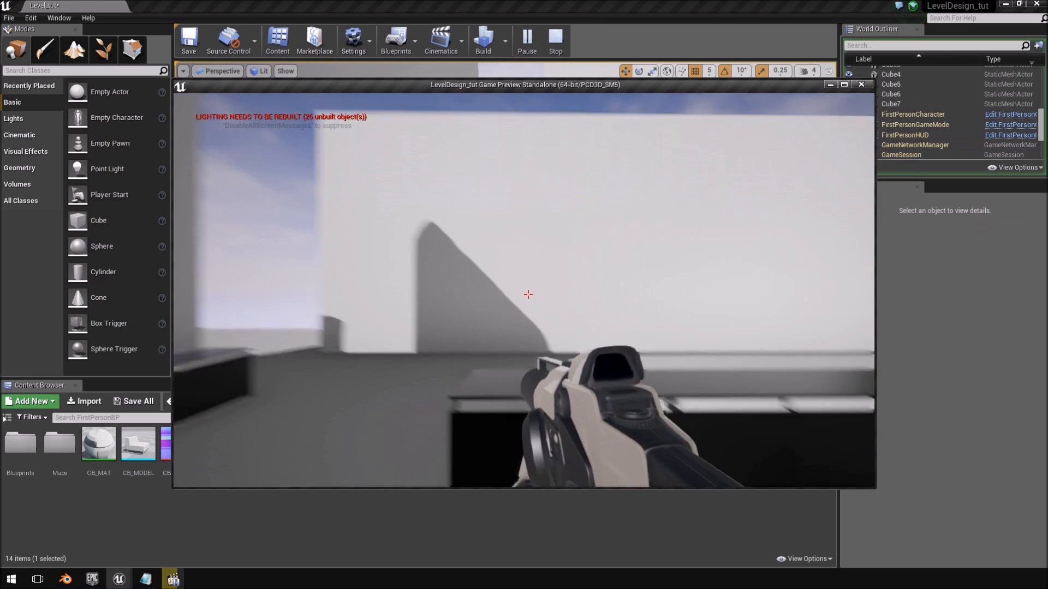
{"action": "key", "text": "w"}
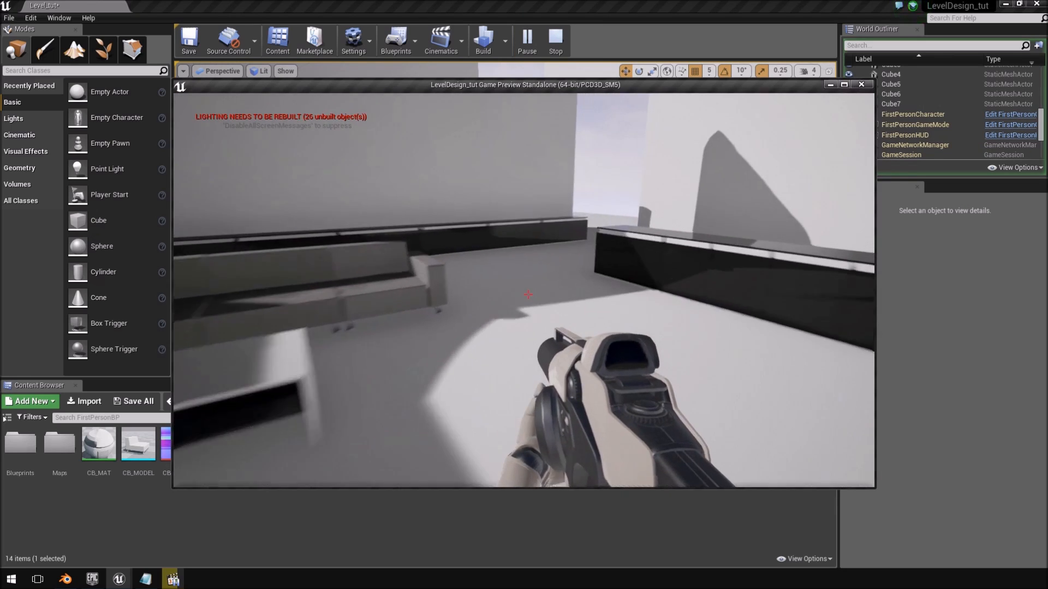
{"action": "key", "text": "w"}
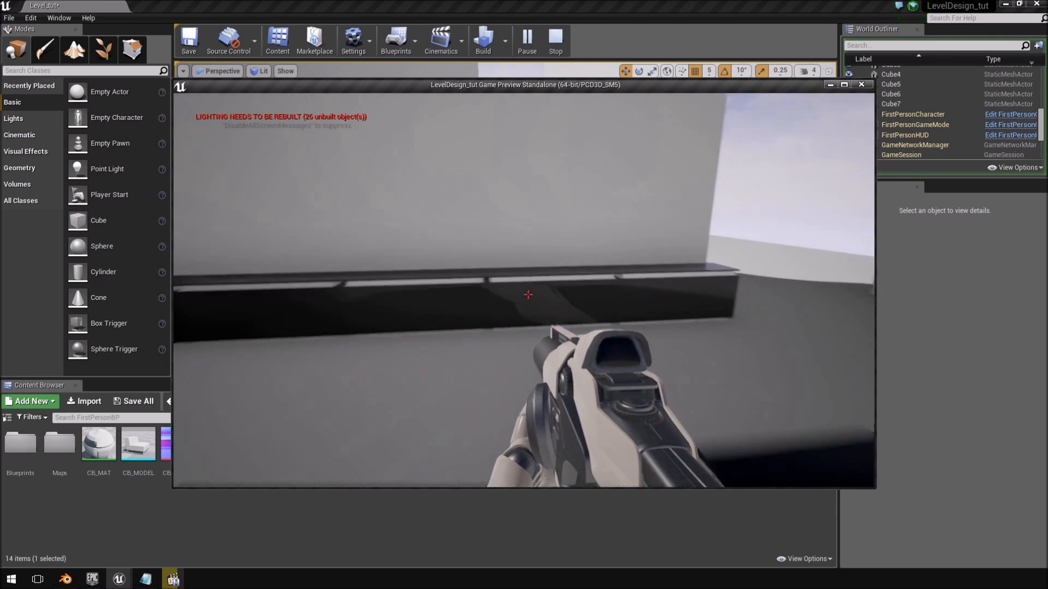
{"action": "key", "text": "w"}
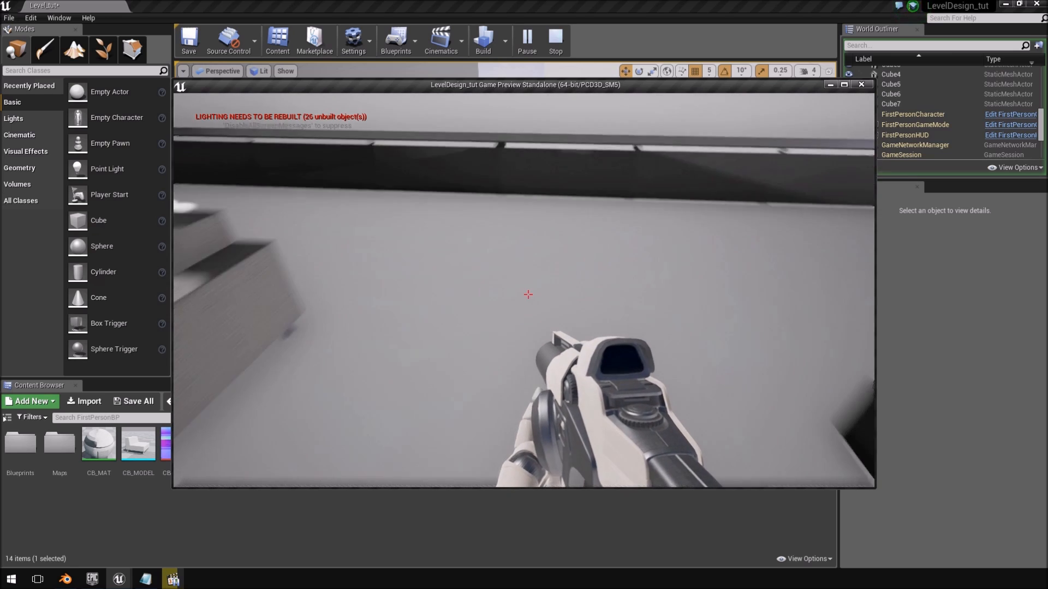
{"action": "key", "text": "d"}
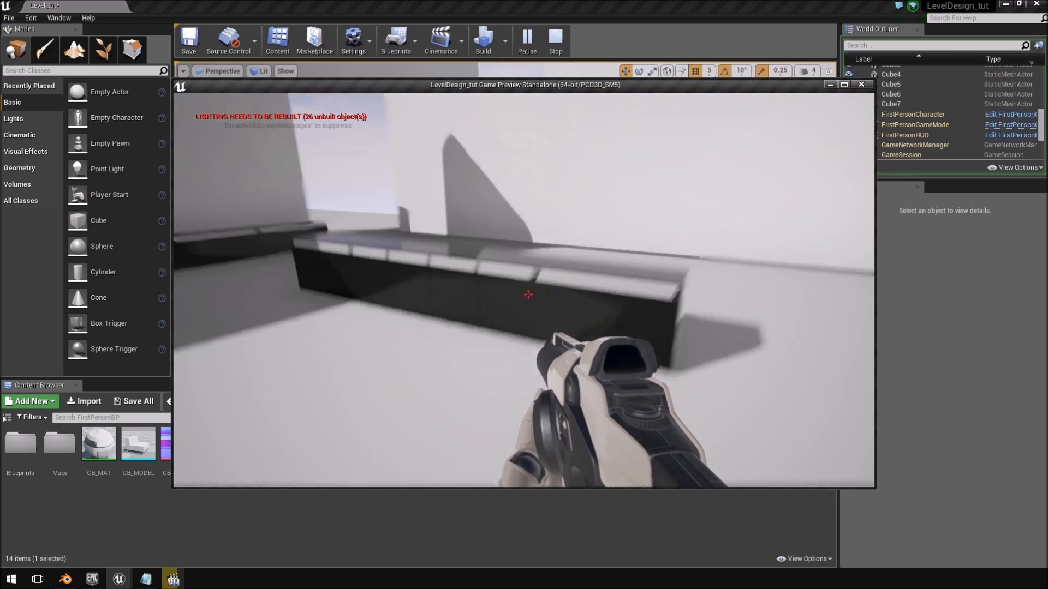
{"action": "key", "text": "a"}
{"action": "key", "text": "w"}
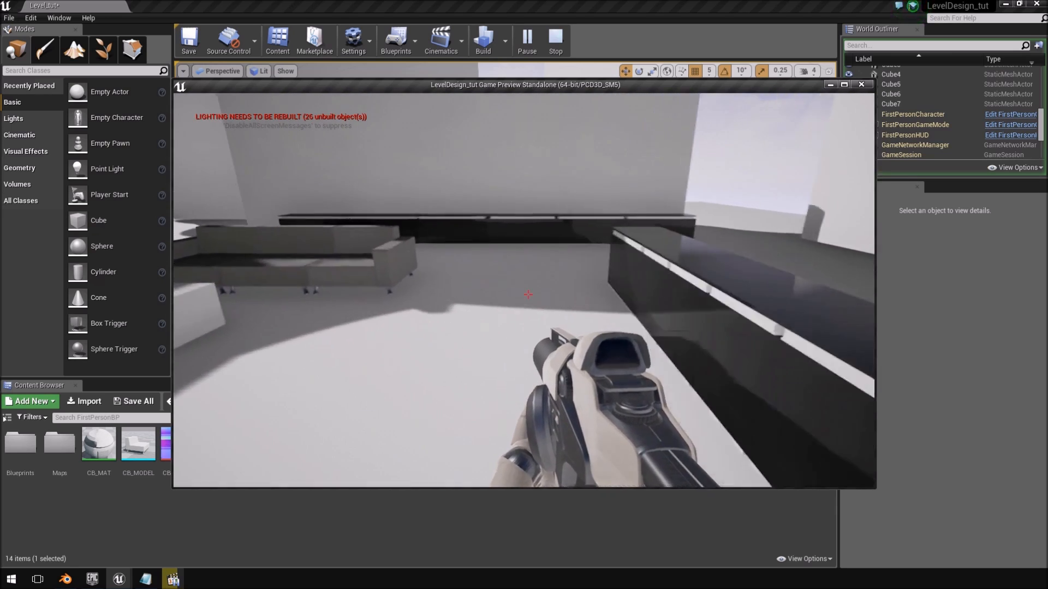
{"action": "key", "text": "s"}
{"action": "key", "text": "w"}
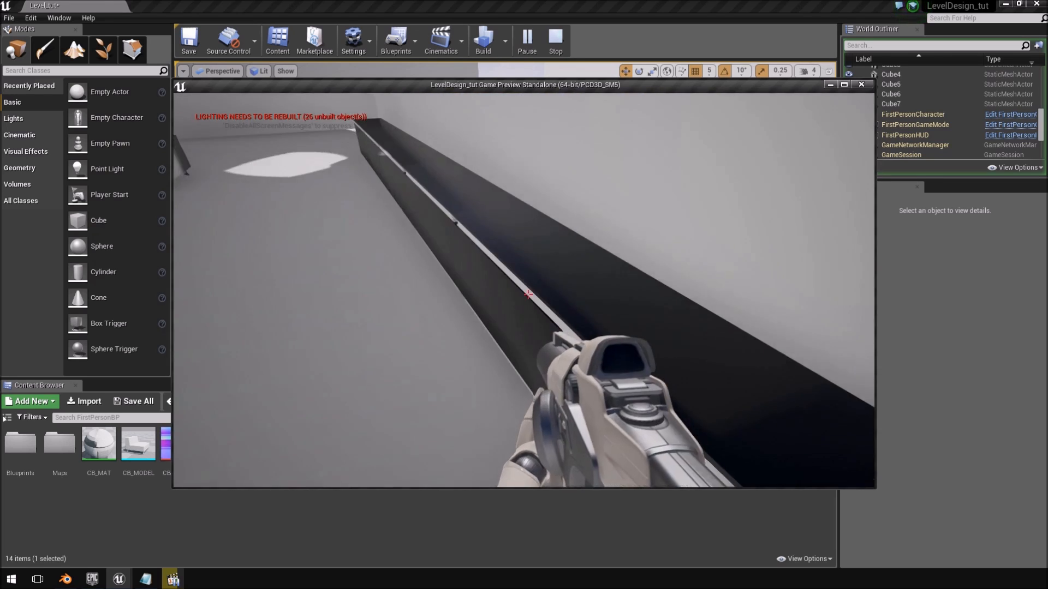
{"action": "key", "text": "d"}
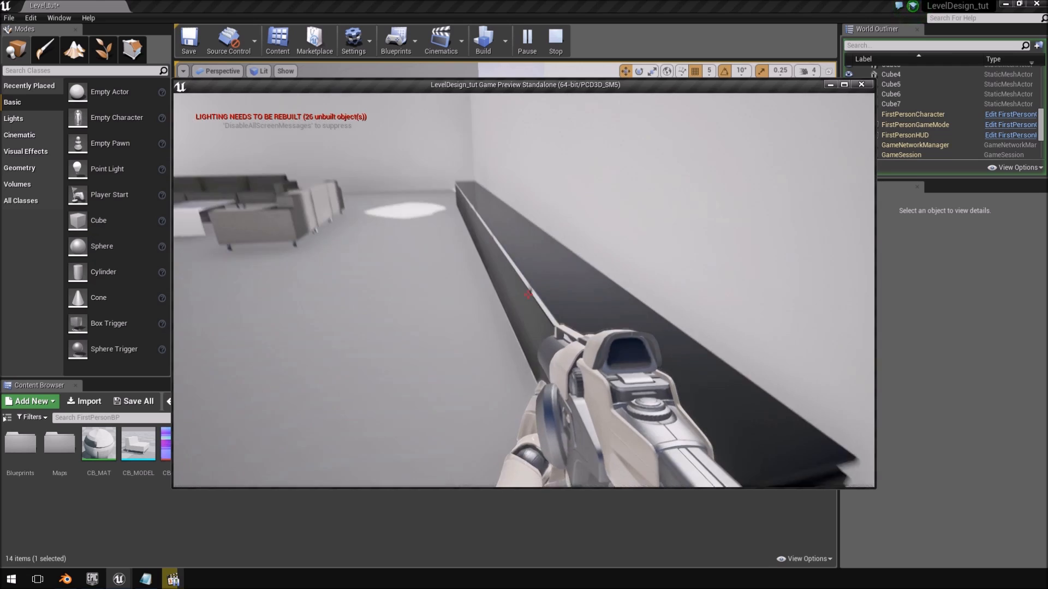
{"action": "key", "text": "w"}
{"action": "key", "text": "d"}
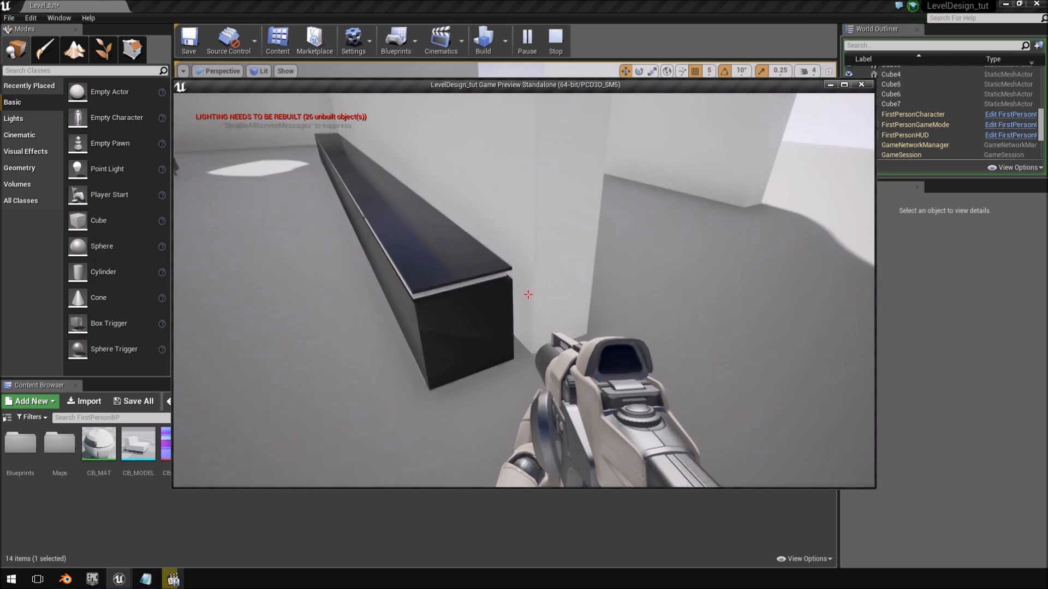
{"action": "key", "text": "a"}
{"action": "key", "text": "w"}
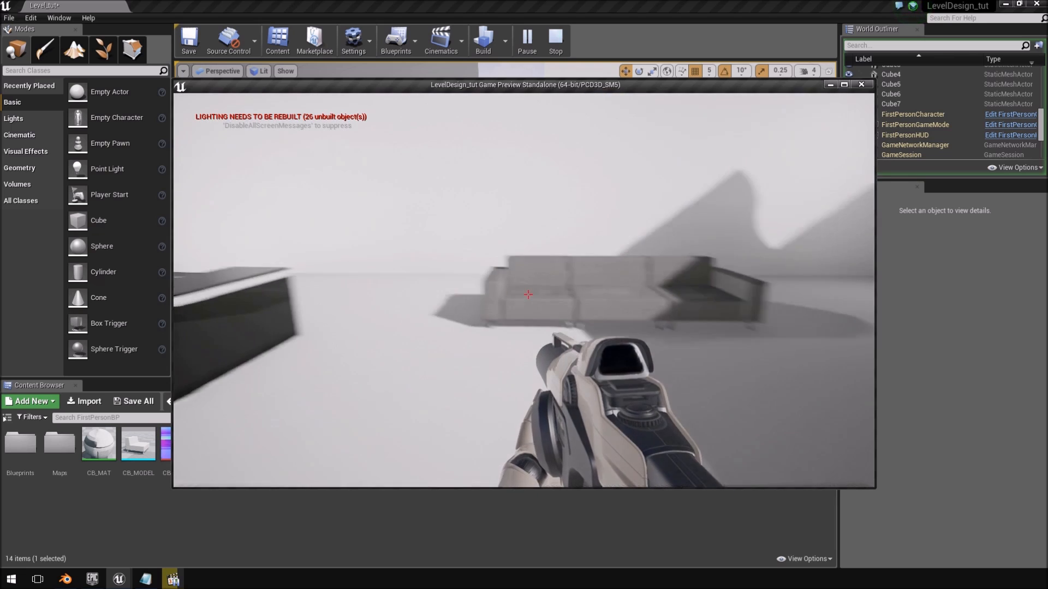
{"action": "key", "text": "Escape"}
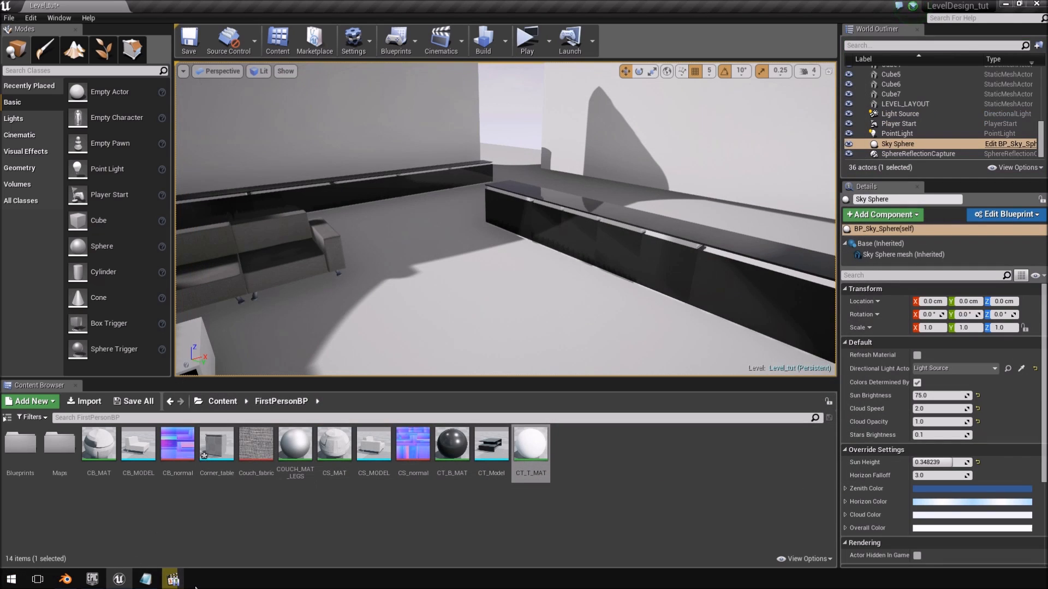
Switch to the Mirror's Edge Catalyst footage and scrub to 01:46 to examine the cabinets under the window shelves.
{"action": "left_click", "coordinate": [175, 580]}
{"action": "left_click_drag", "start_coordinate": [555, 534], "coordinate": [472, 536]}
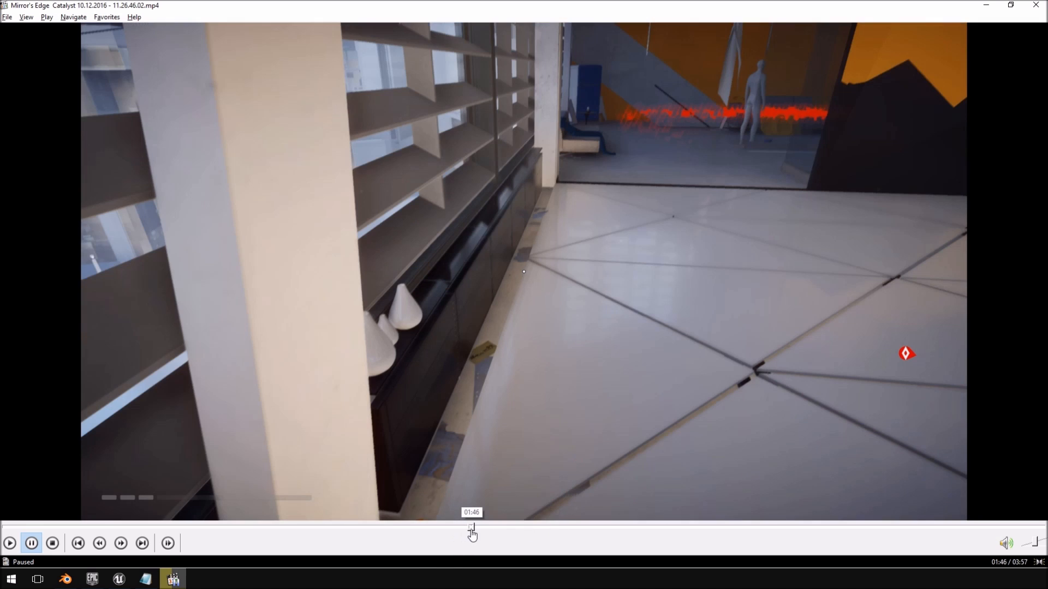